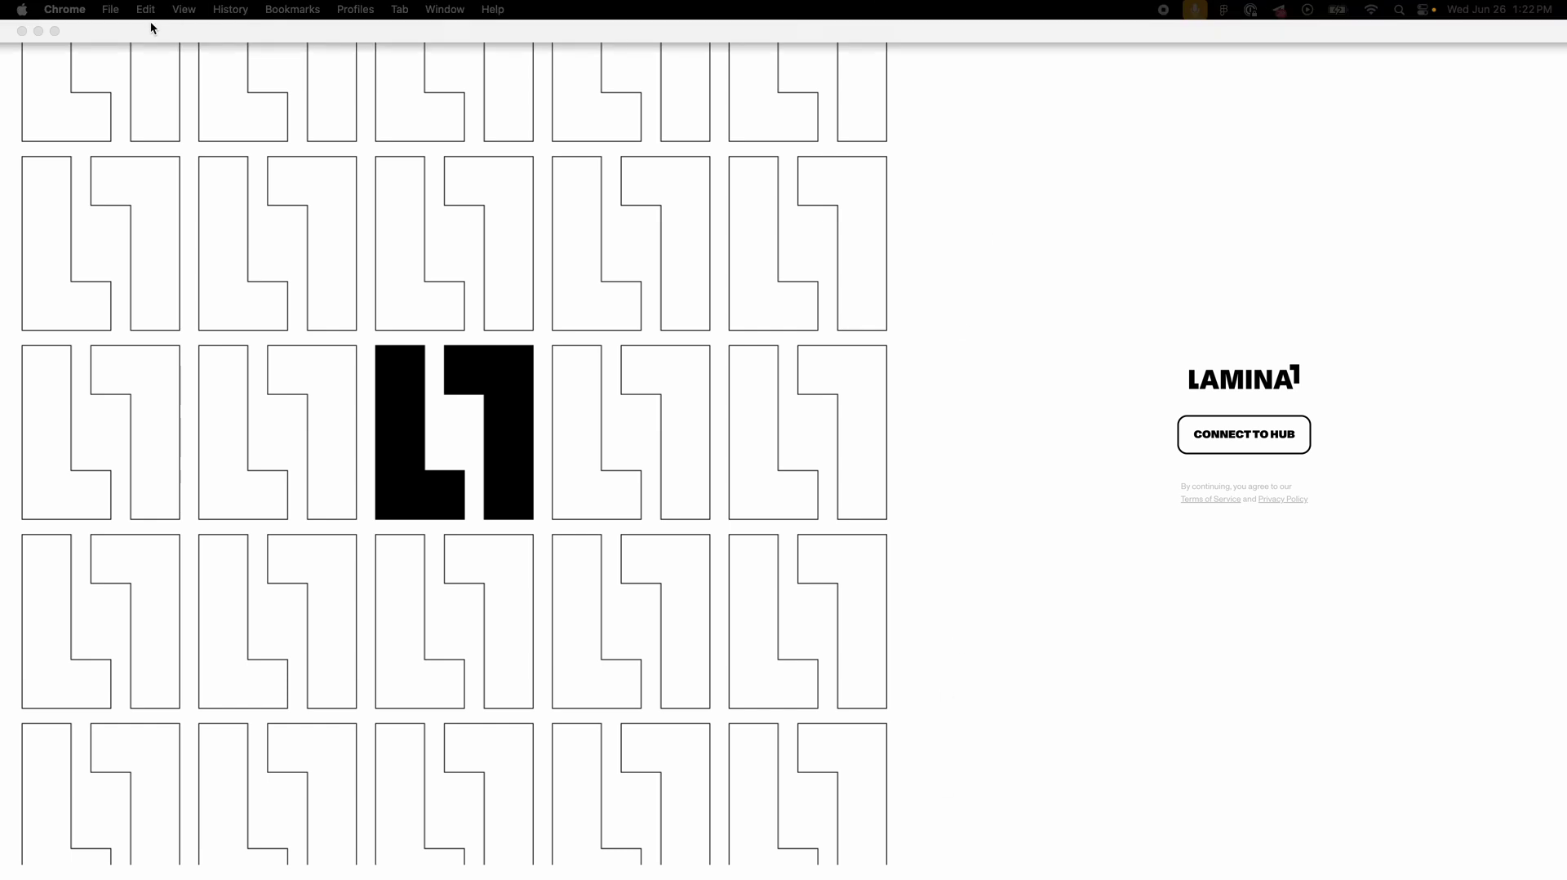
Step: Connect to the Hub with Discord to reach the dashboard showing a 10385.2828 balance
left_click(55, 30)
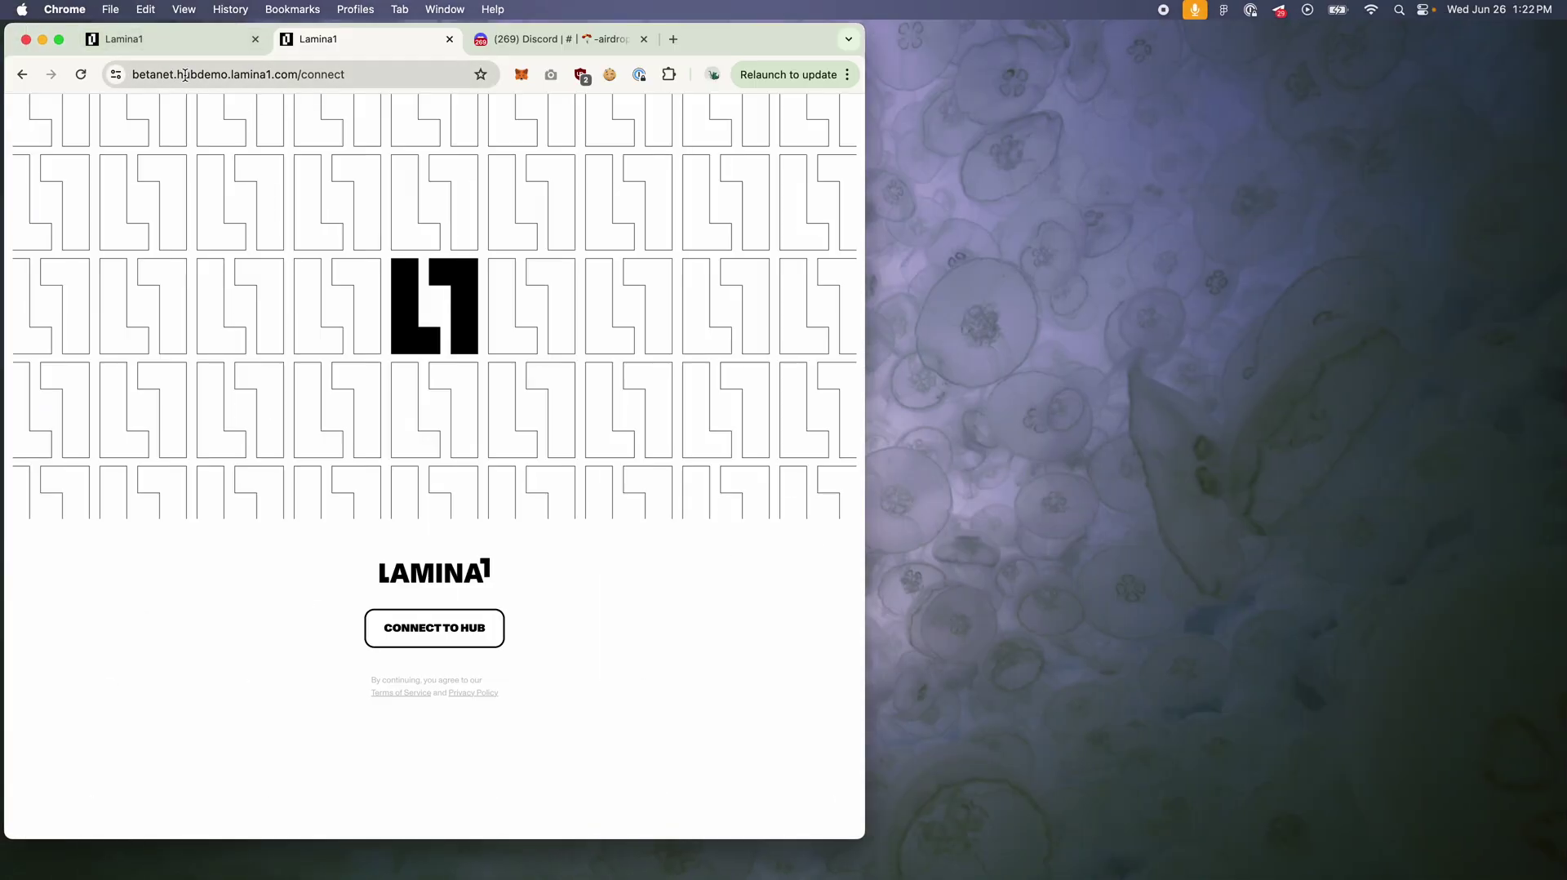
left_click(59, 39)
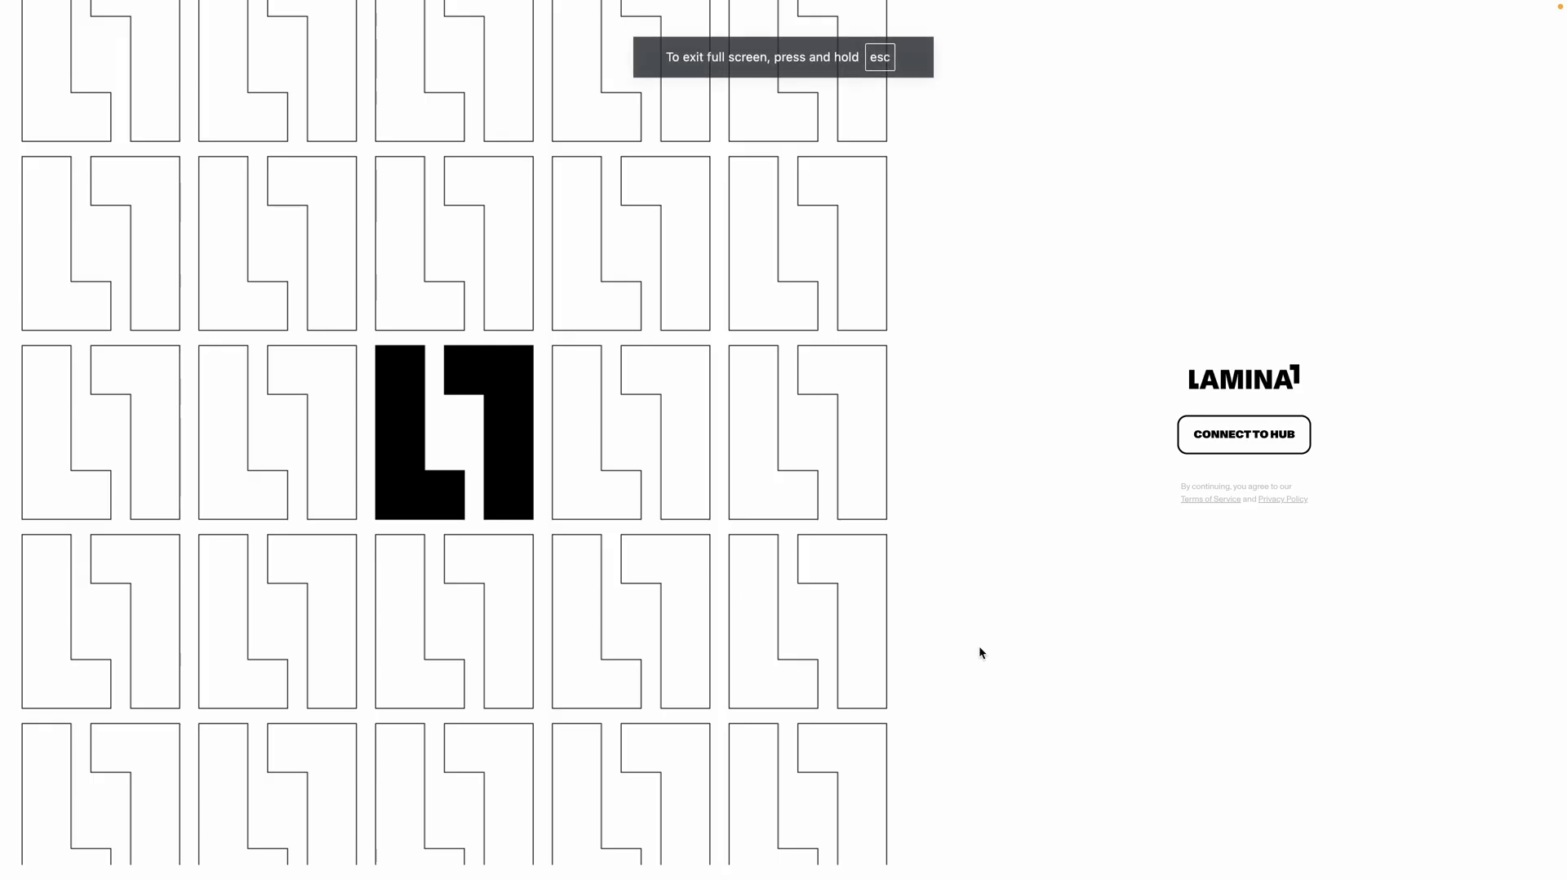
left_click(1249, 445)
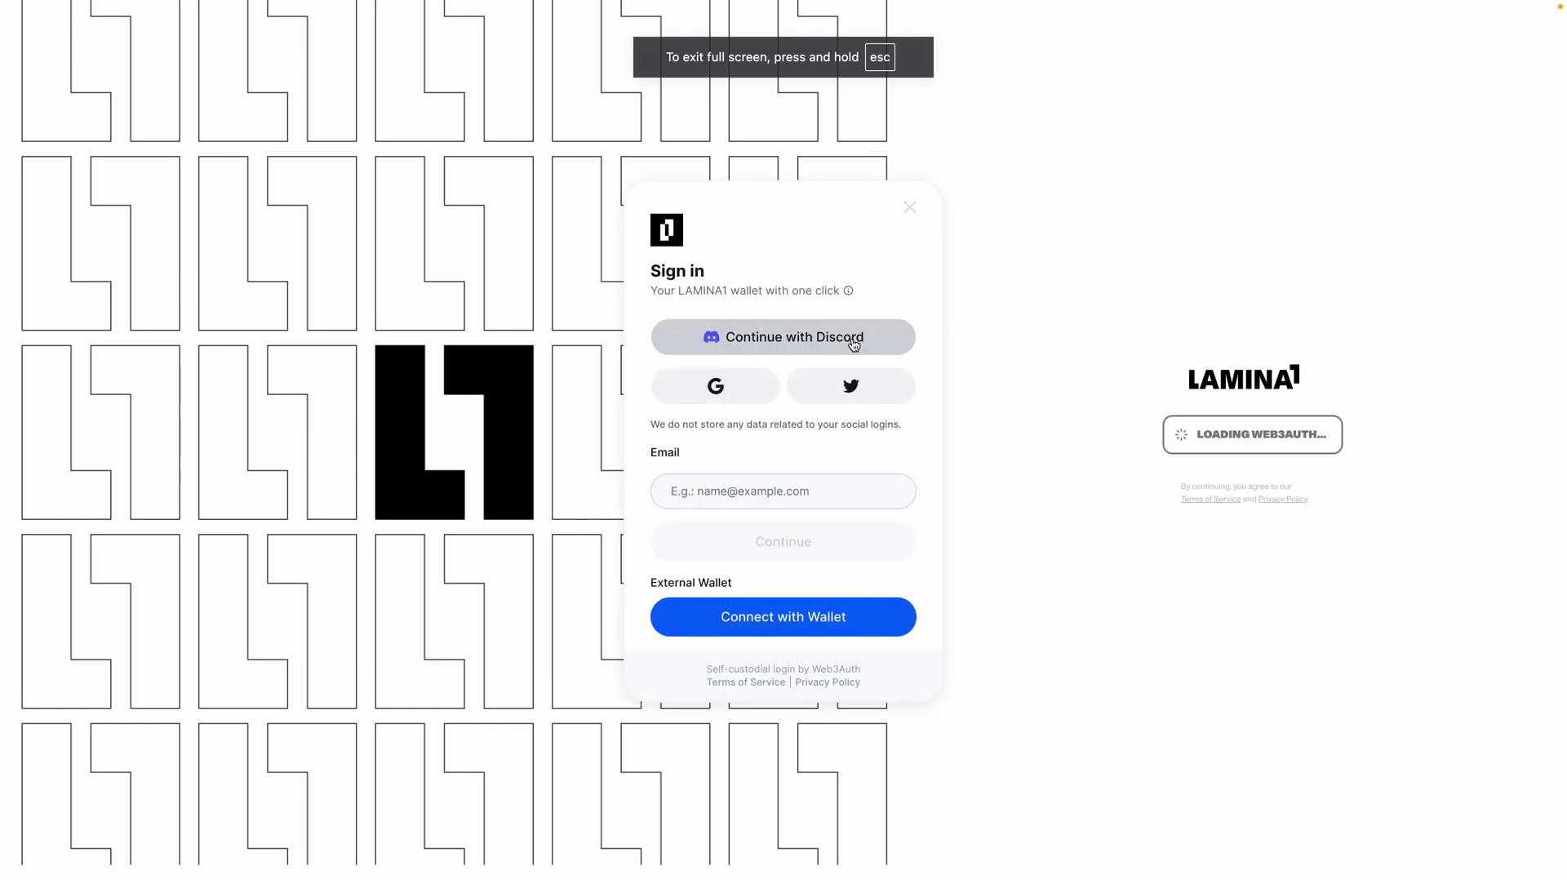
left_click(849, 342)
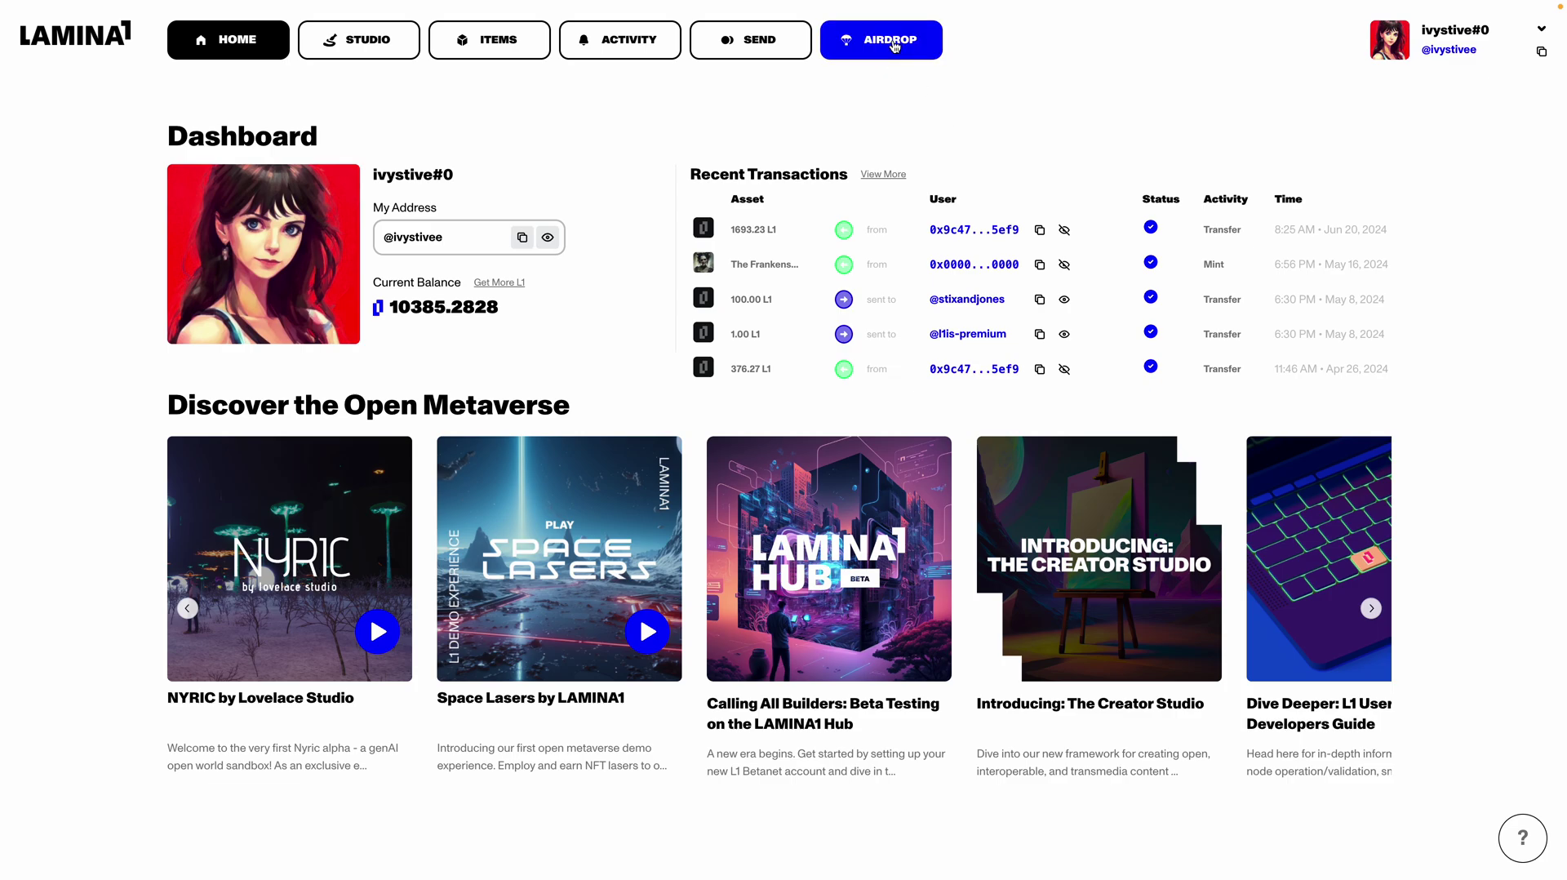
Step: Run Check Hub Account on the Airdrop page, revealing 1.12 LL1 and the Betanet address
left_click(895, 43)
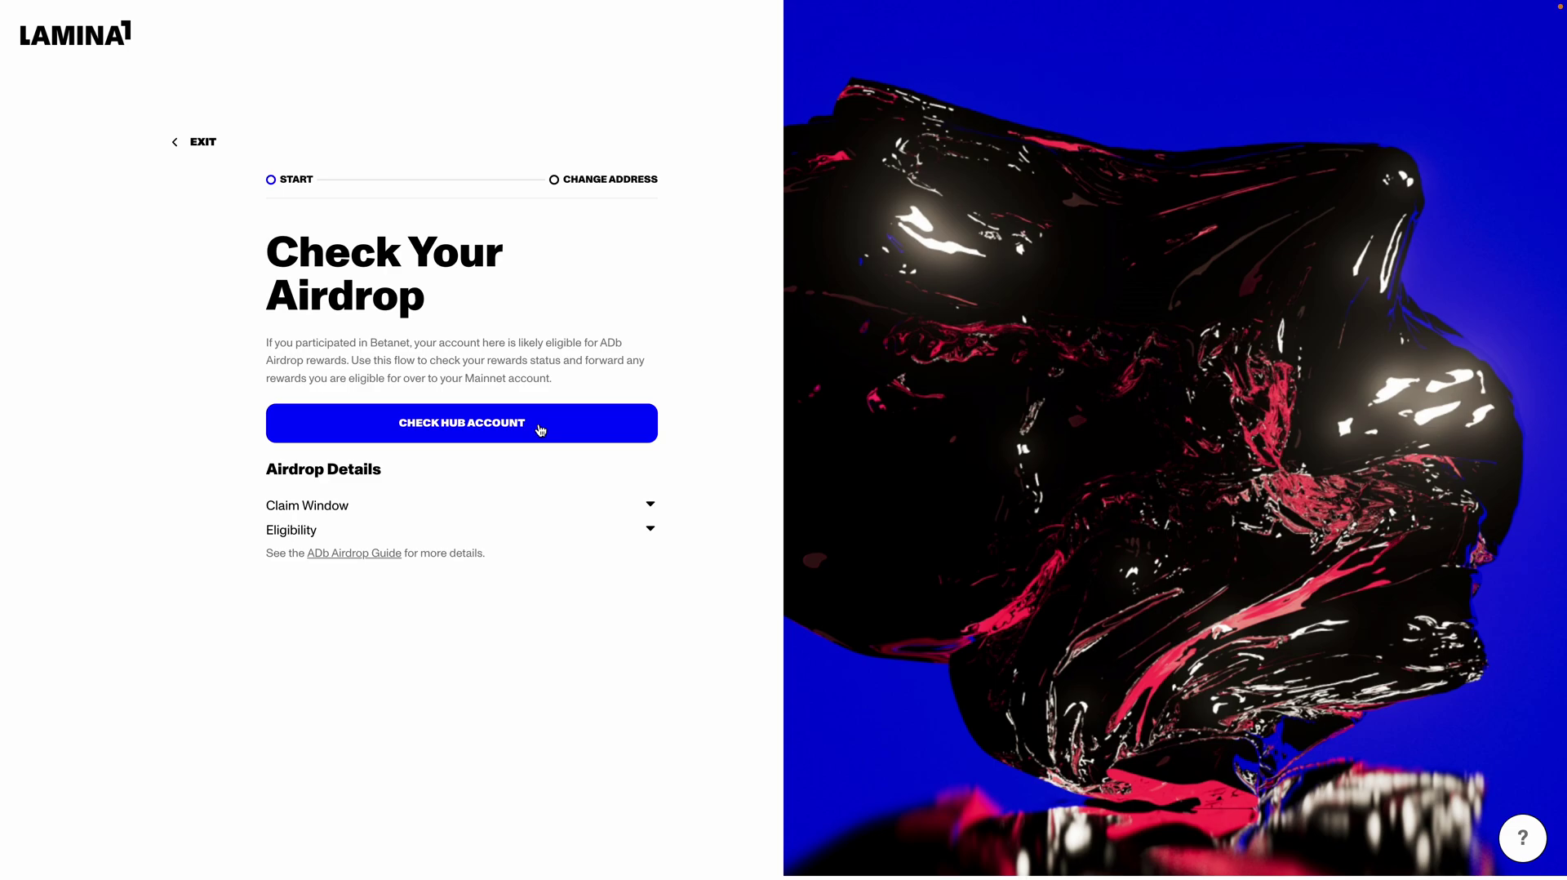
left_click(541, 430)
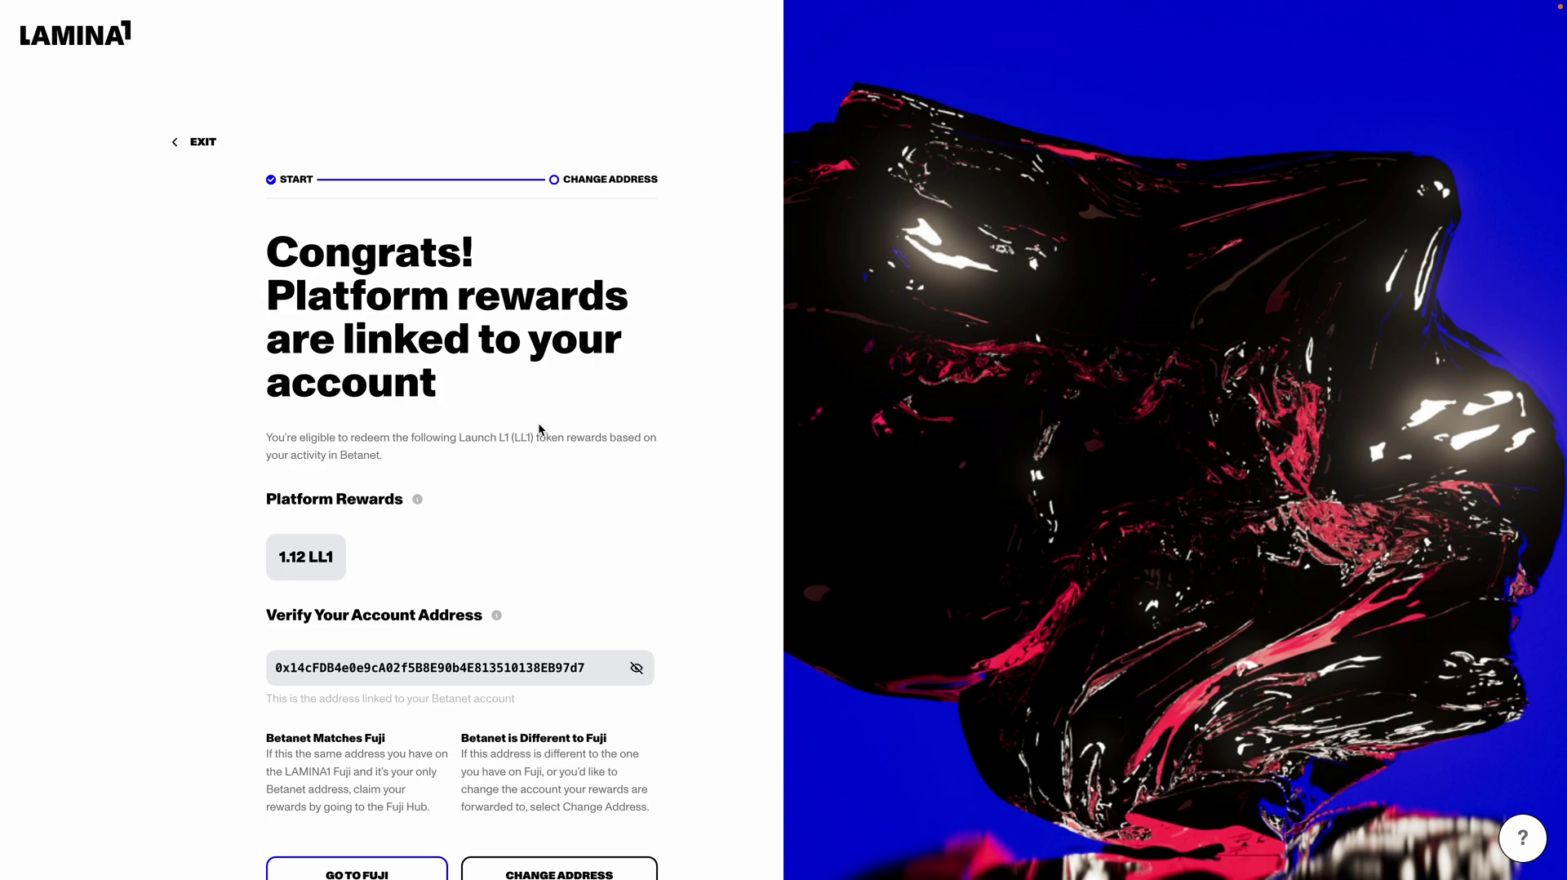
scroll(538, 425, "down", 1)
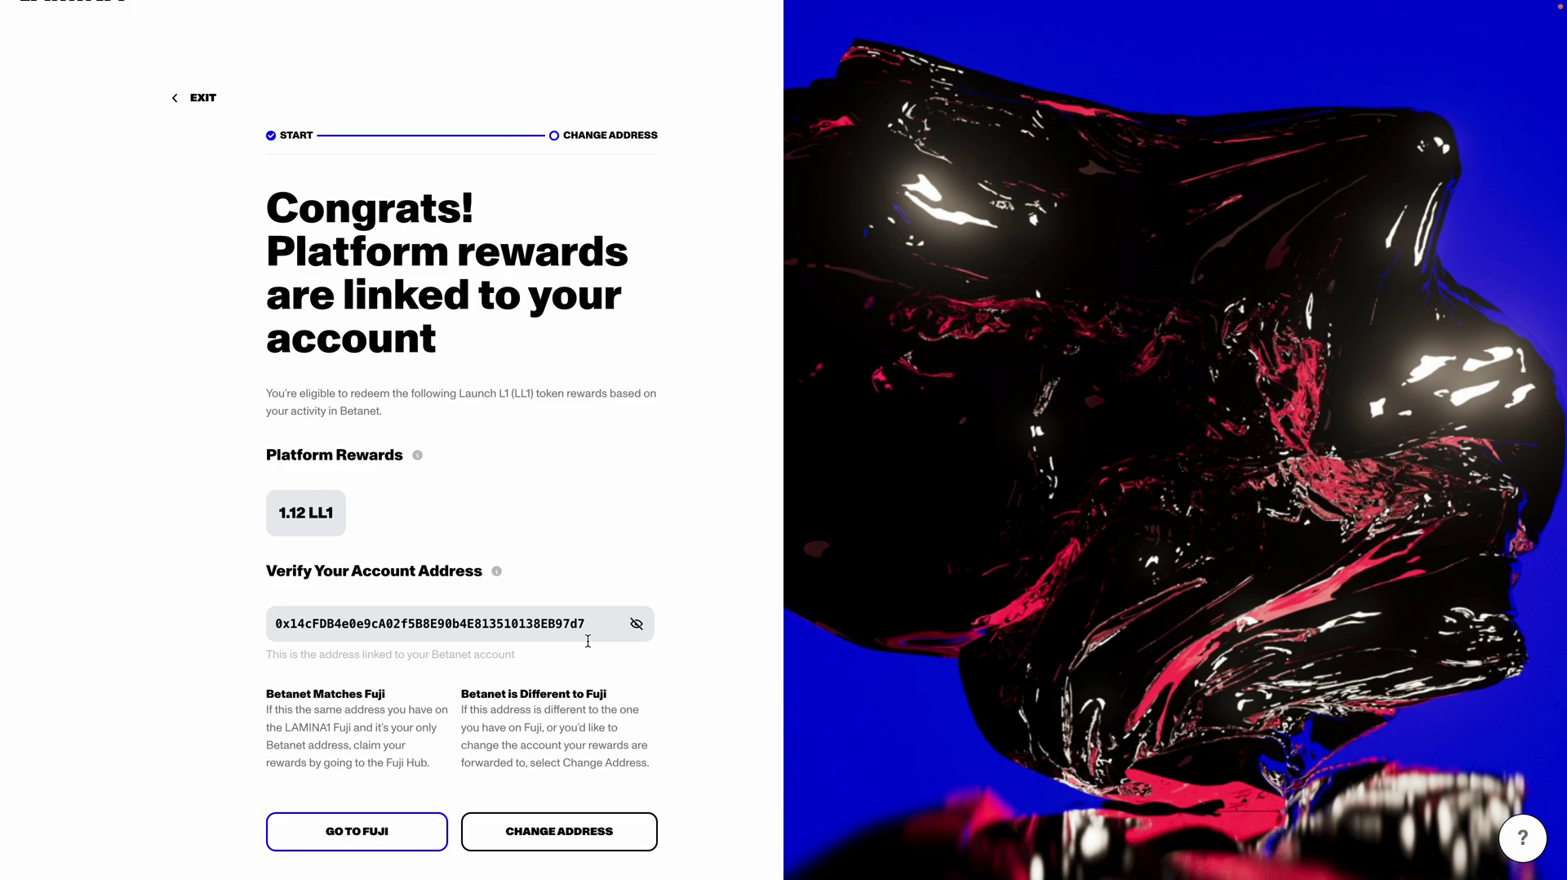
Step: Change the rewards destination to the pasted Fuji address and sign the transfer request
left_click(582, 846)
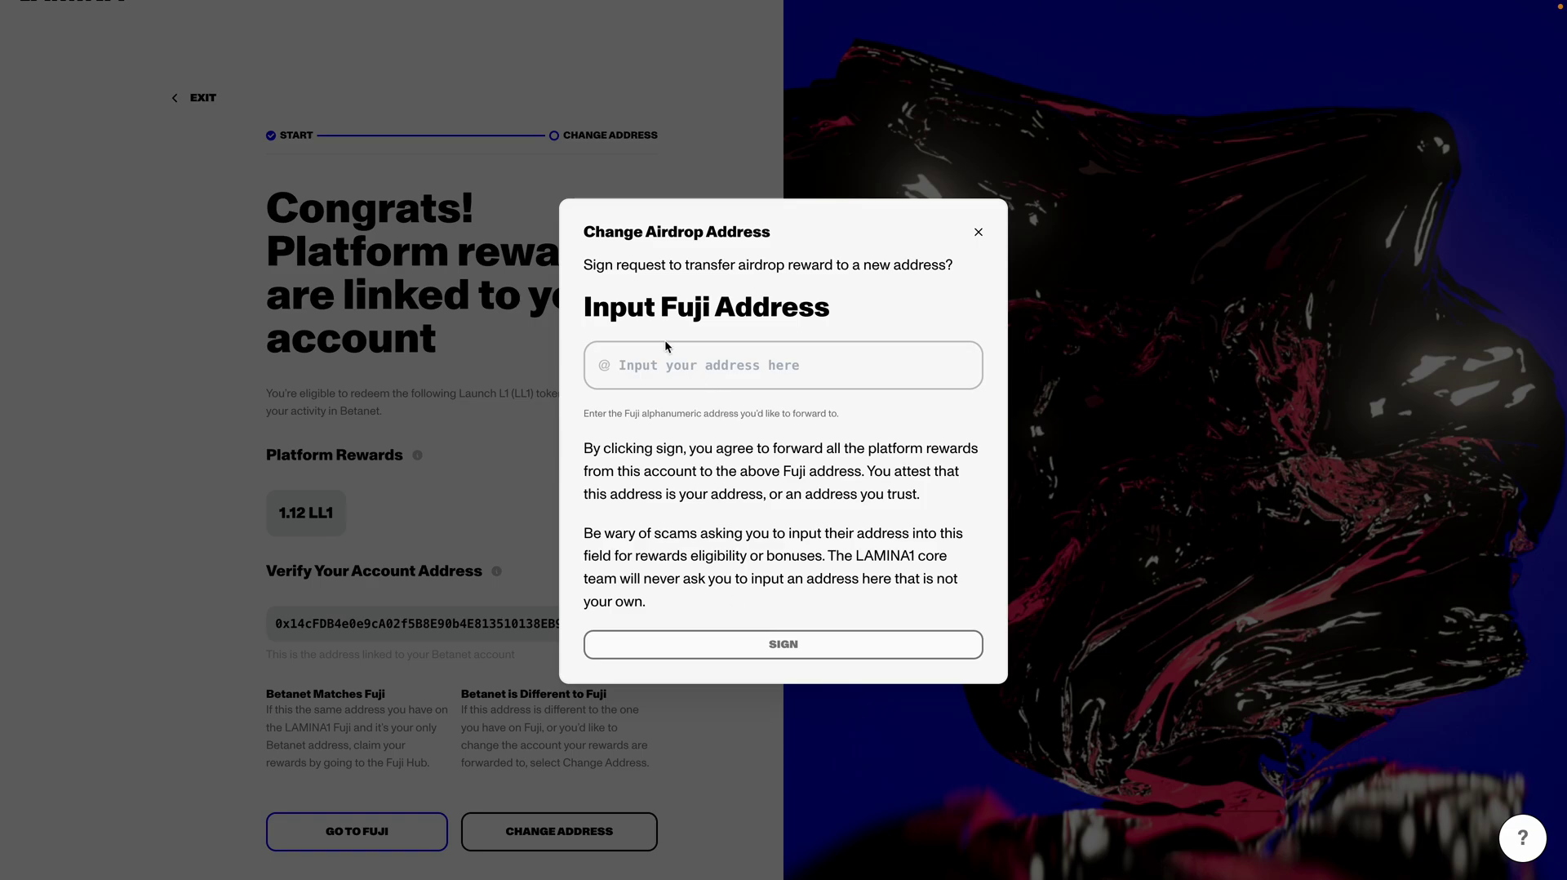
left_click(652, 367)
key("ctrl+v")
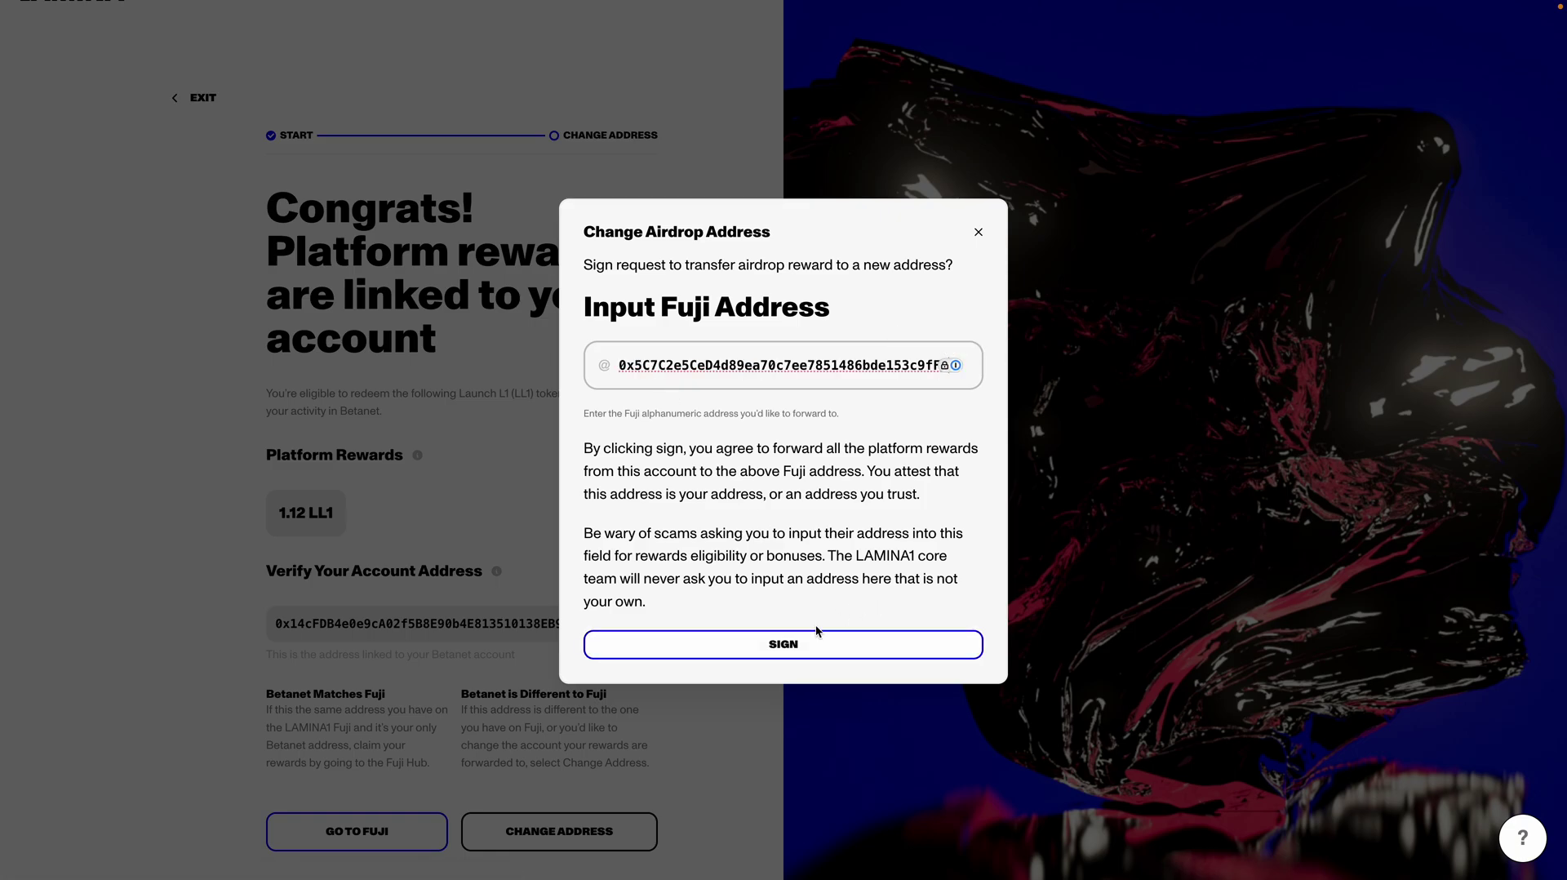
left_click(800, 646)
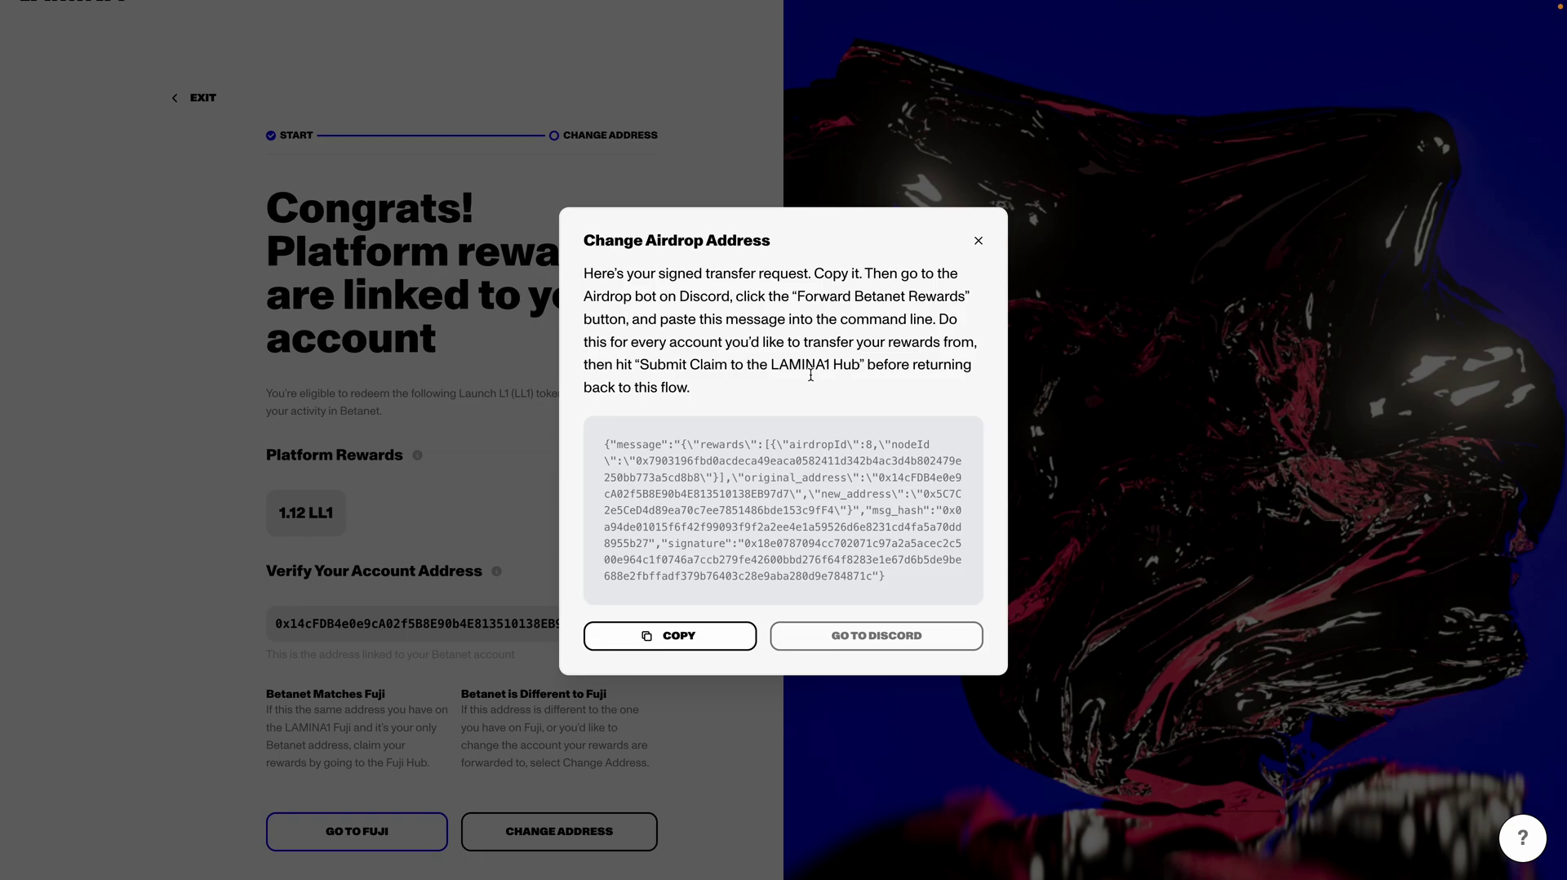
Step: Copy the signed request and run /airdrop in airdrop-adb to show the L1 Airdrop panel
left_click(709, 635)
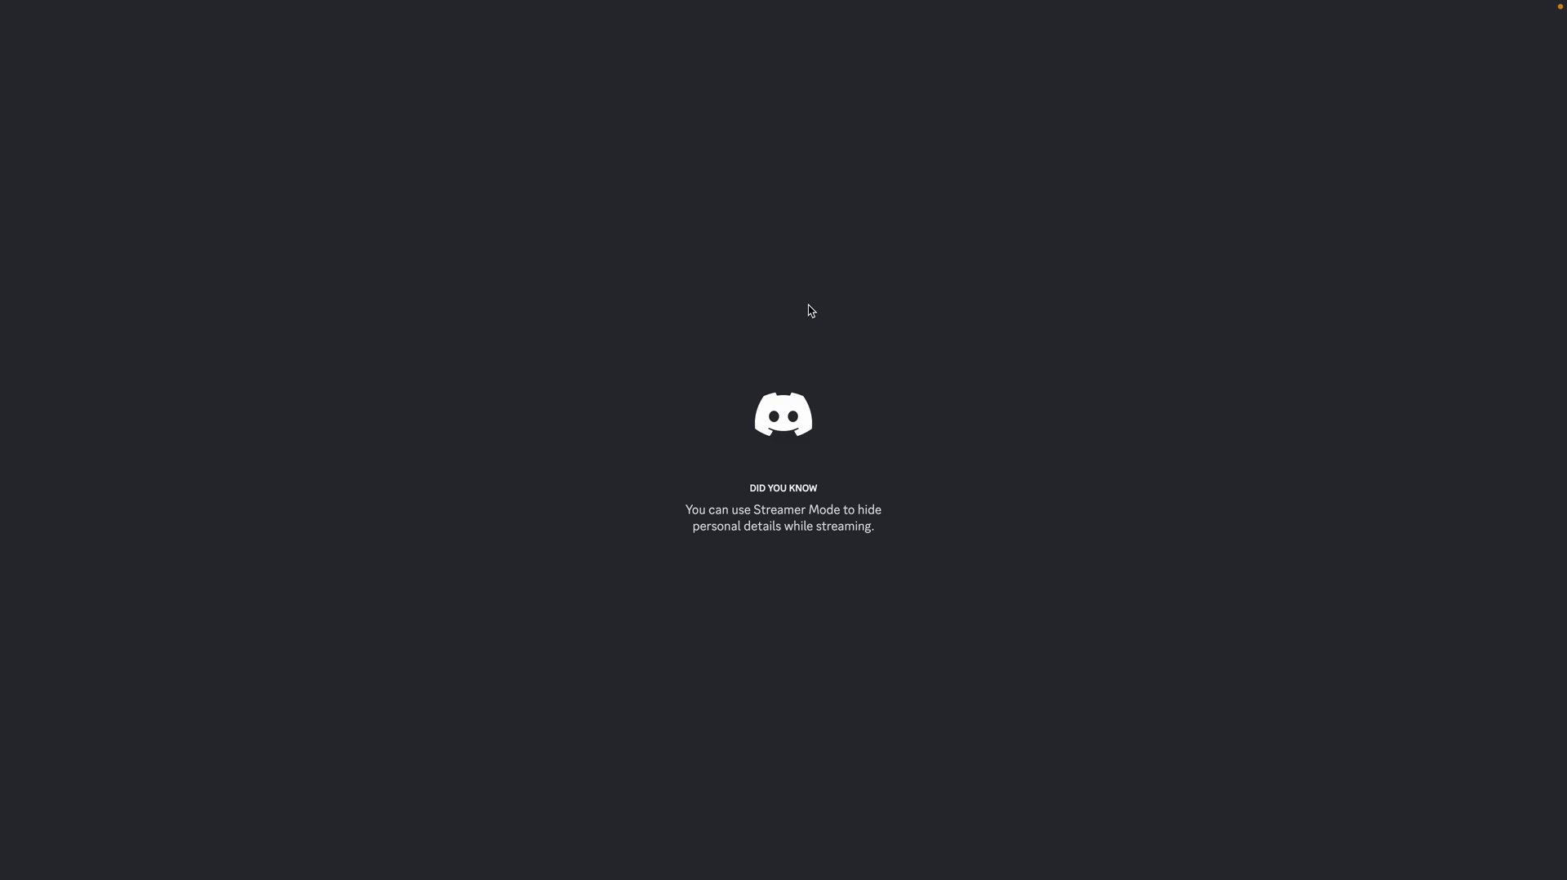
type("/a")
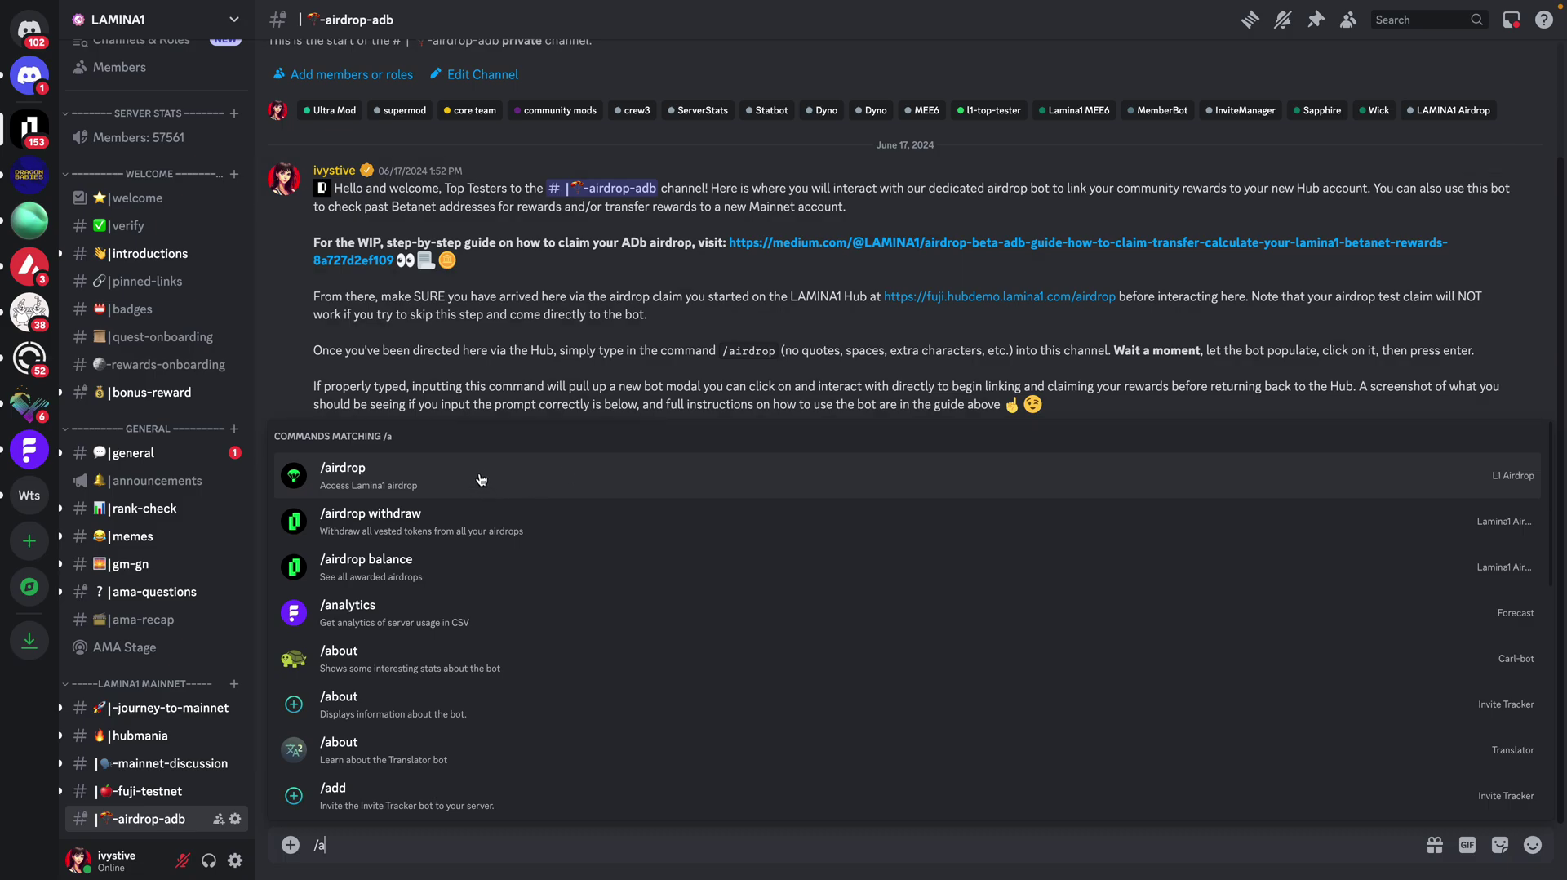
left_click(482, 479)
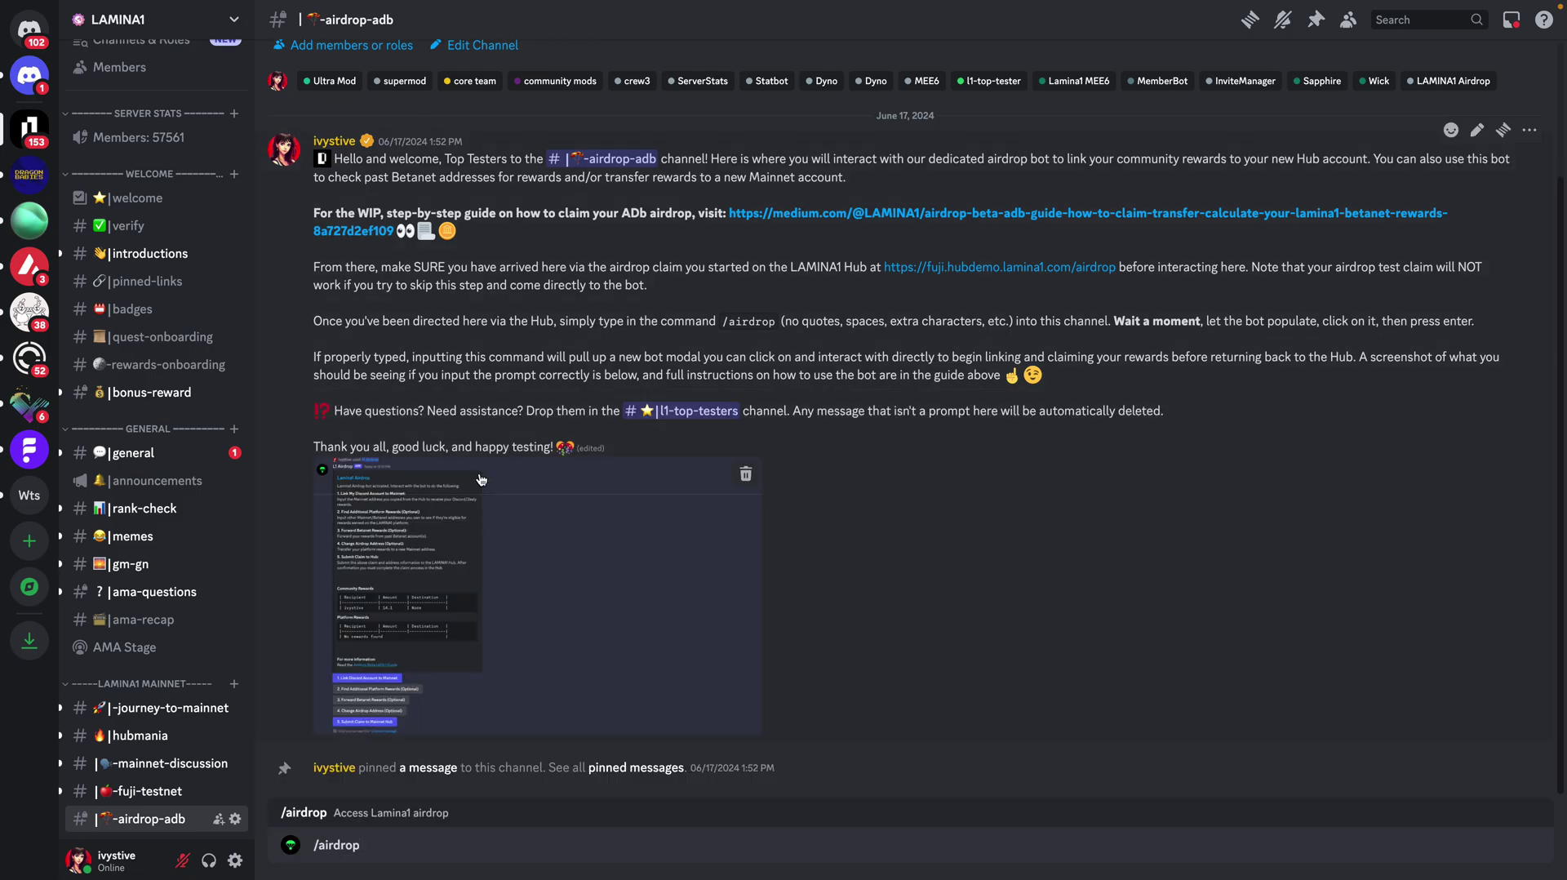
key("Return")
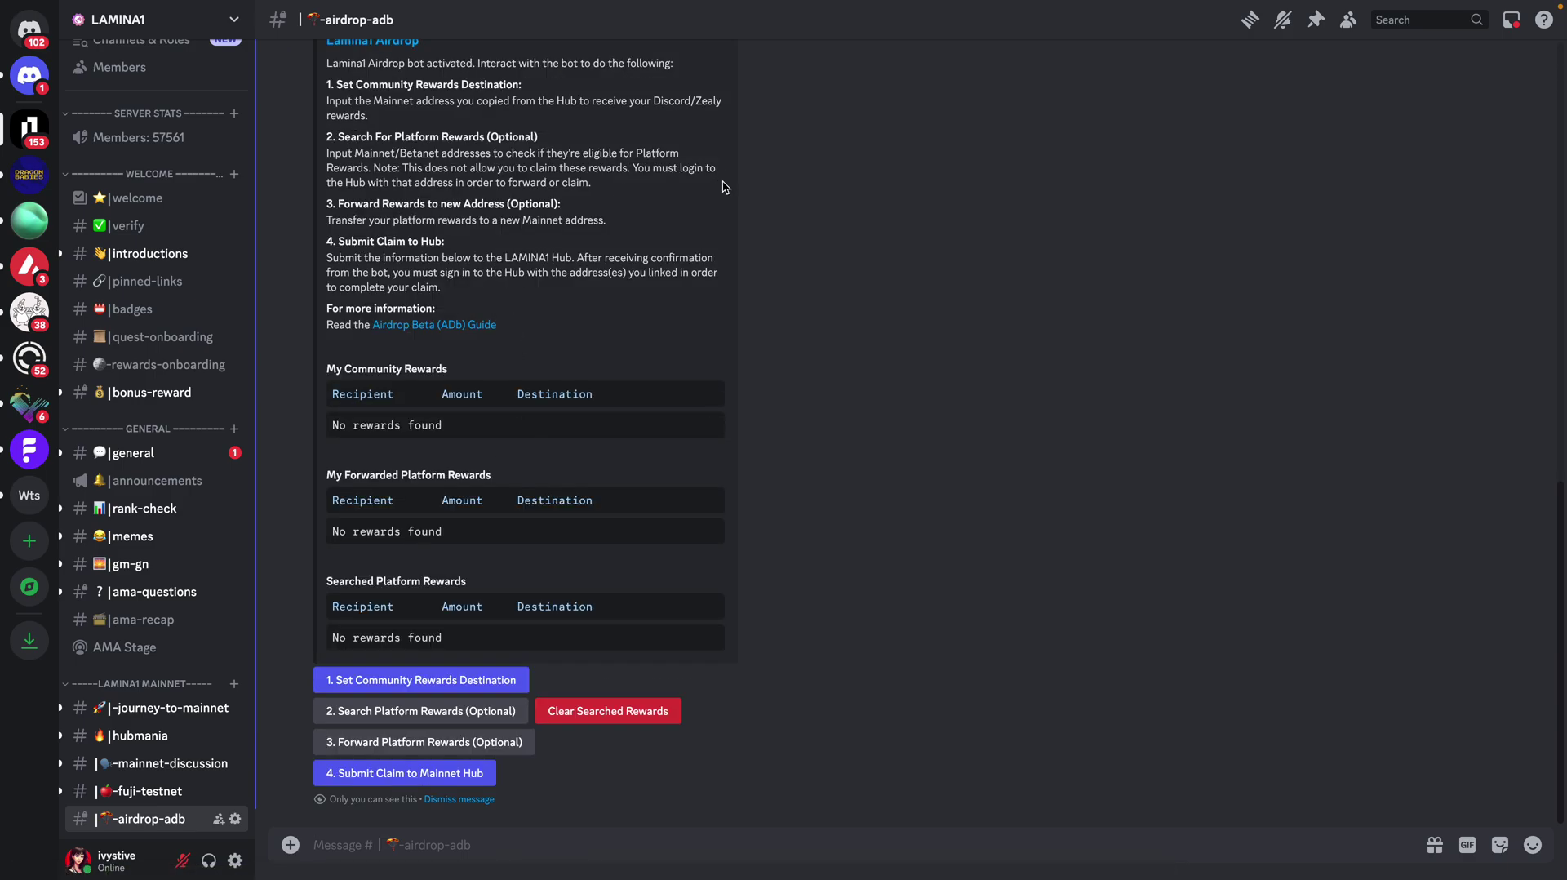
scroll(692, 223, "up", 2)
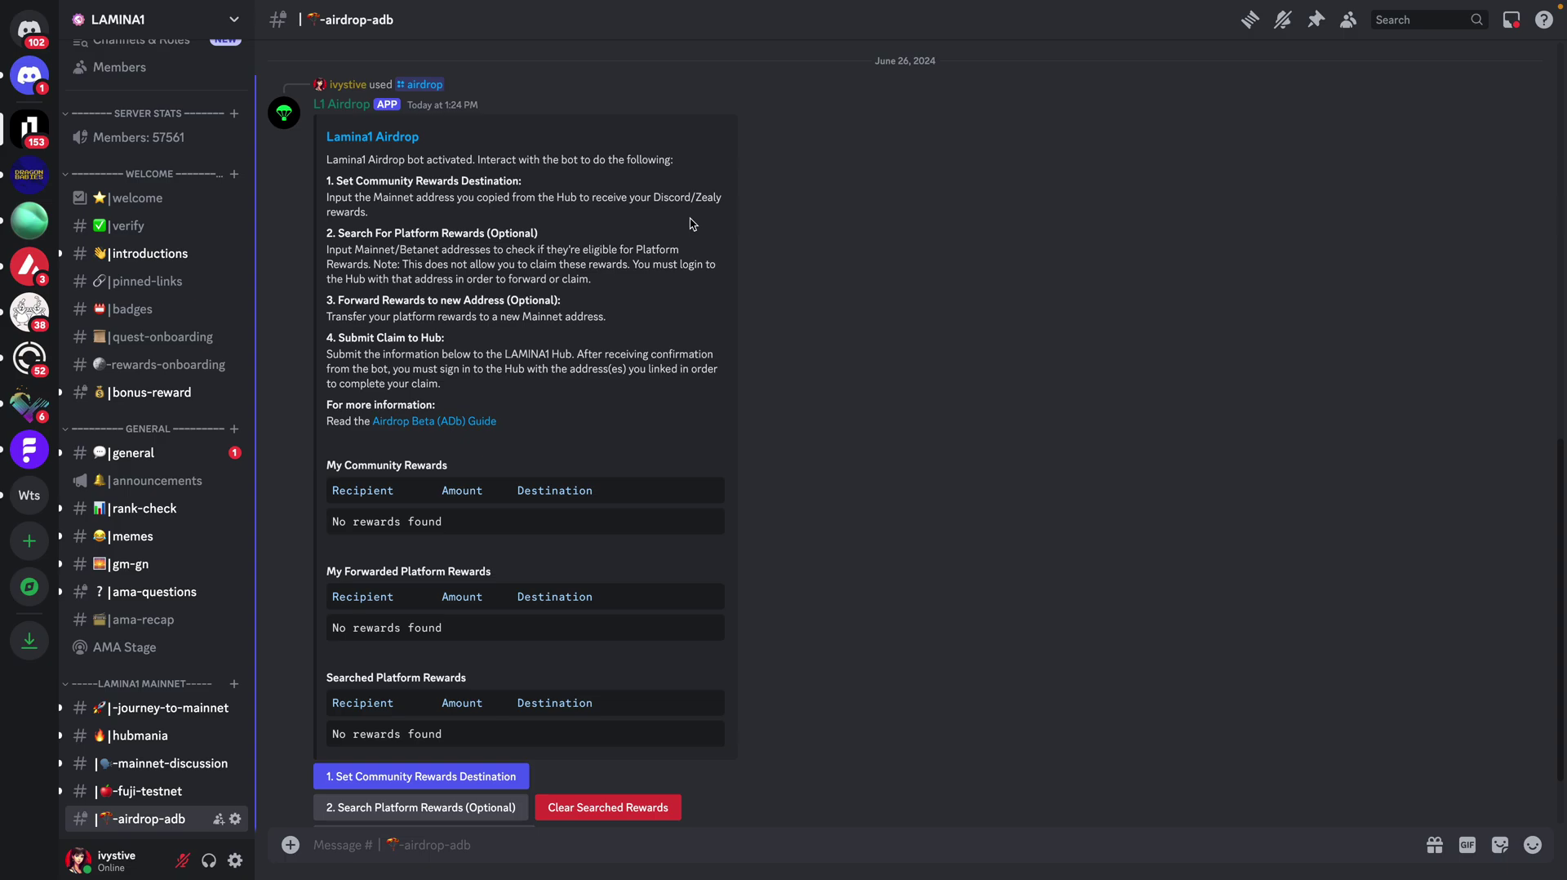
scroll(691, 223, "down", 2)
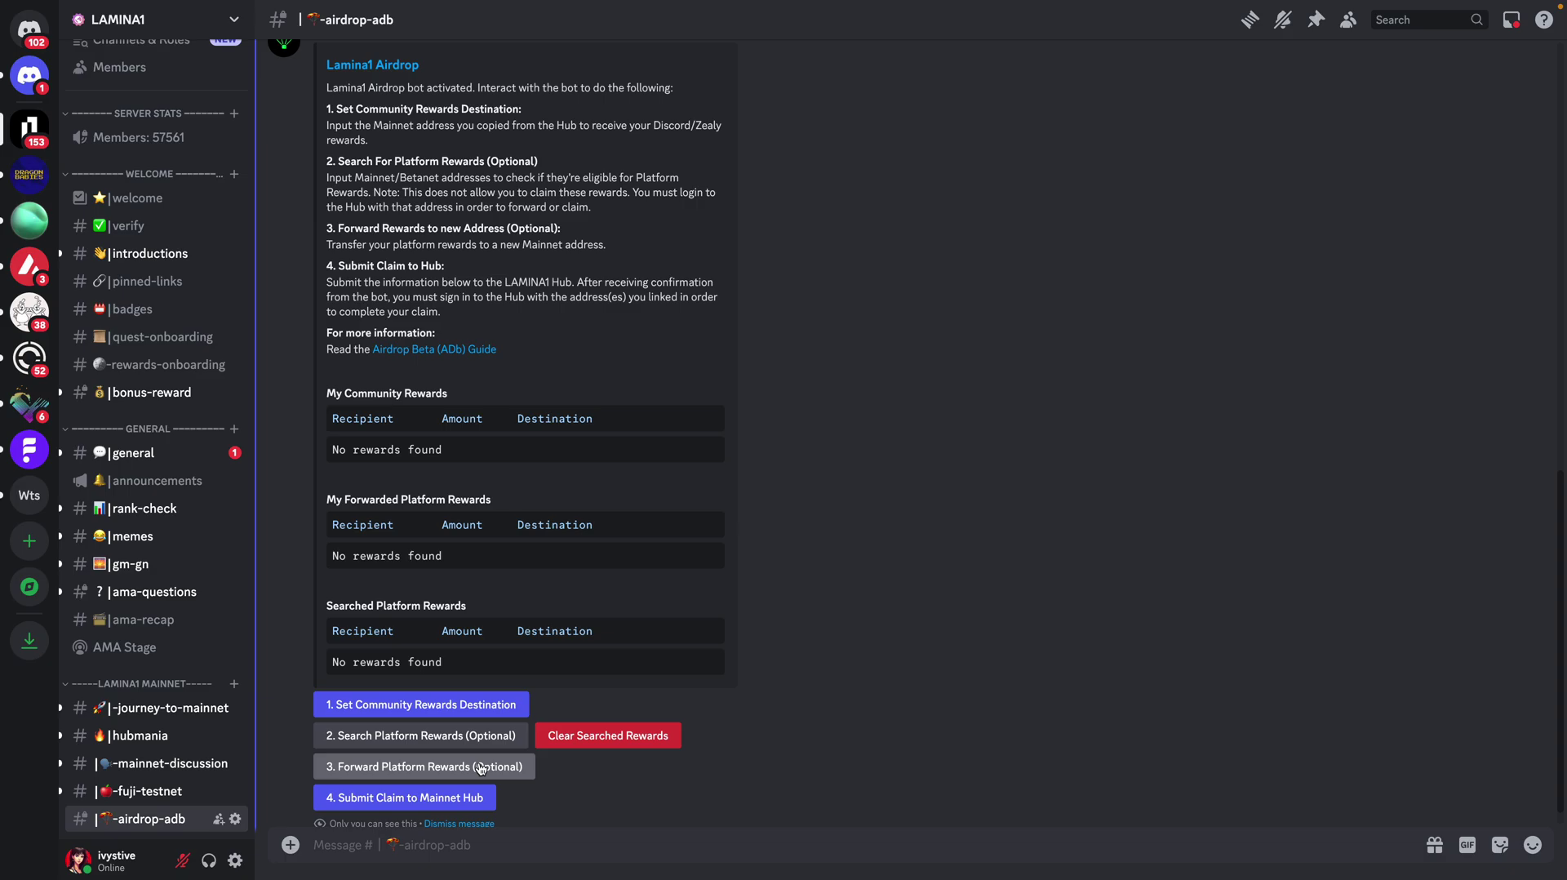
Step: Submit the signed request via 3. Forward Platform Rewards, listing 1.1 to the new address
left_click(481, 767)
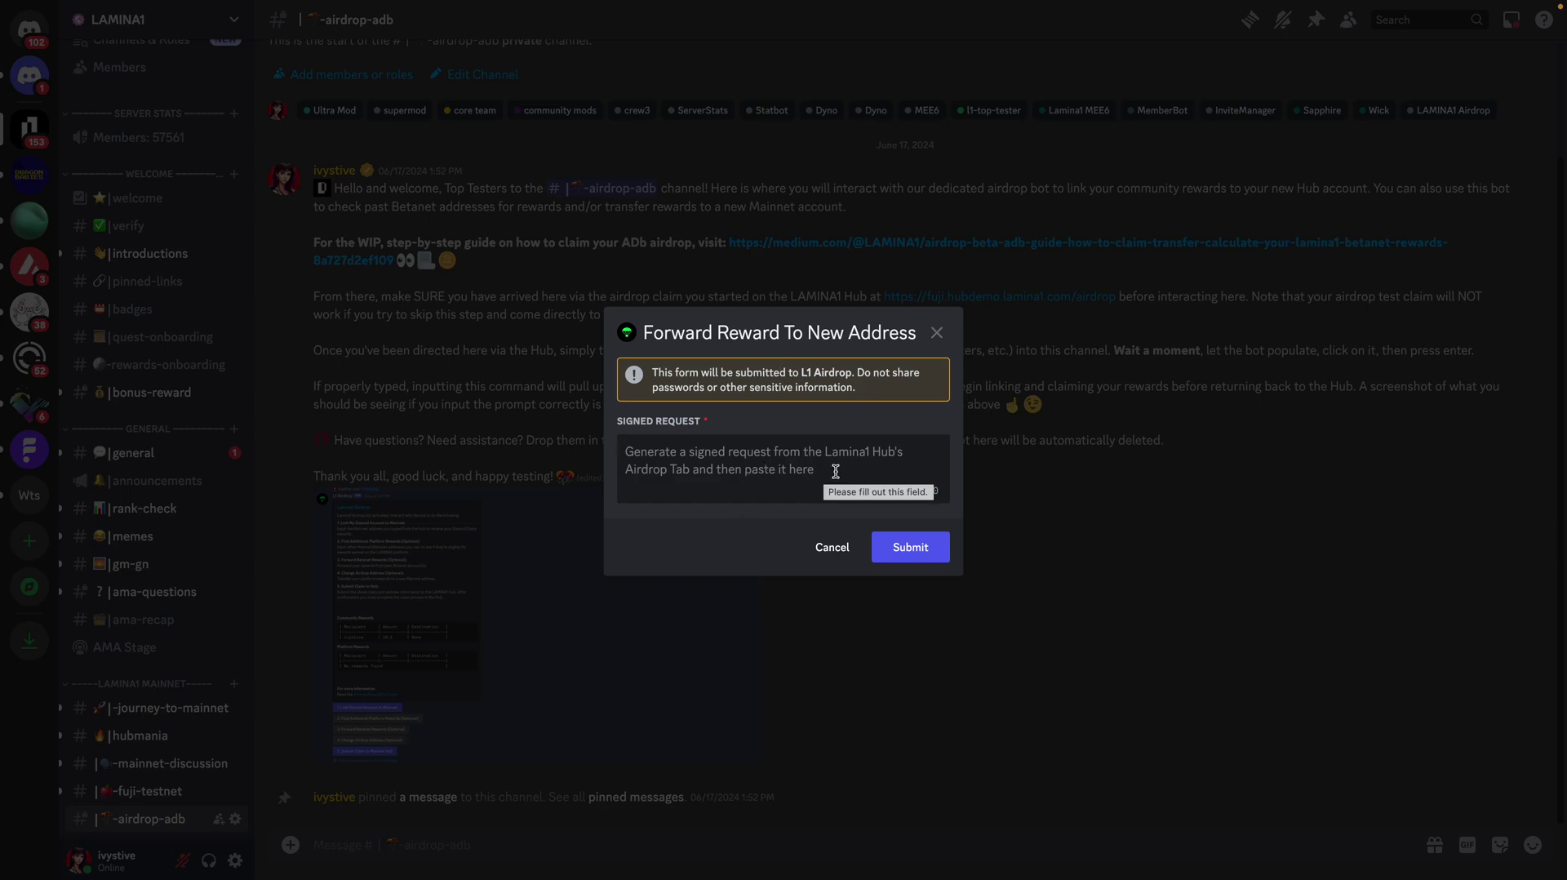
key("ctrl+v")
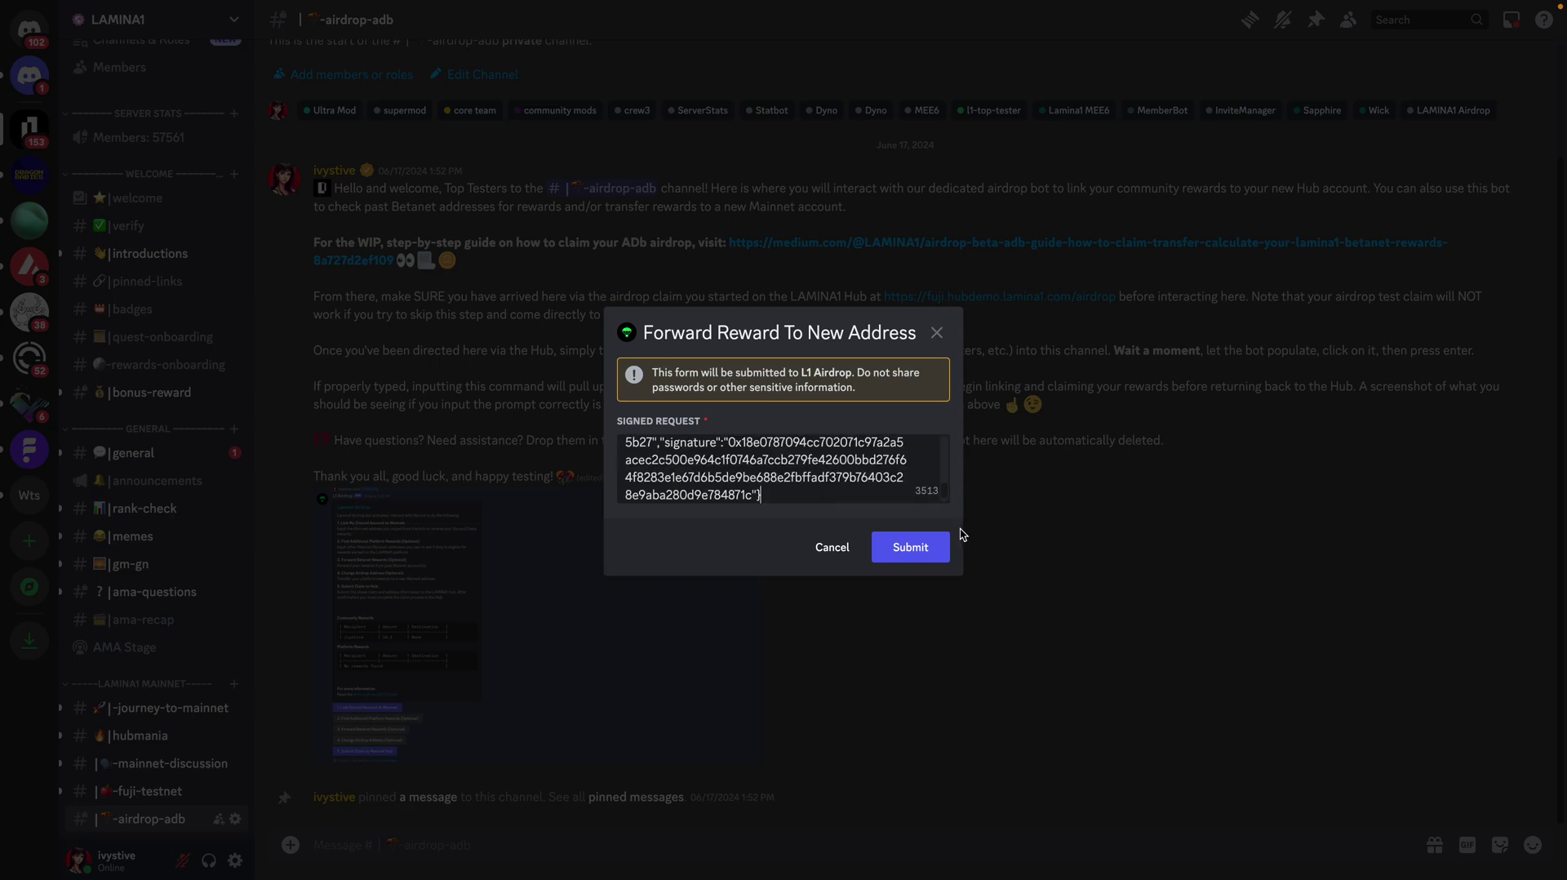
left_click(907, 548)
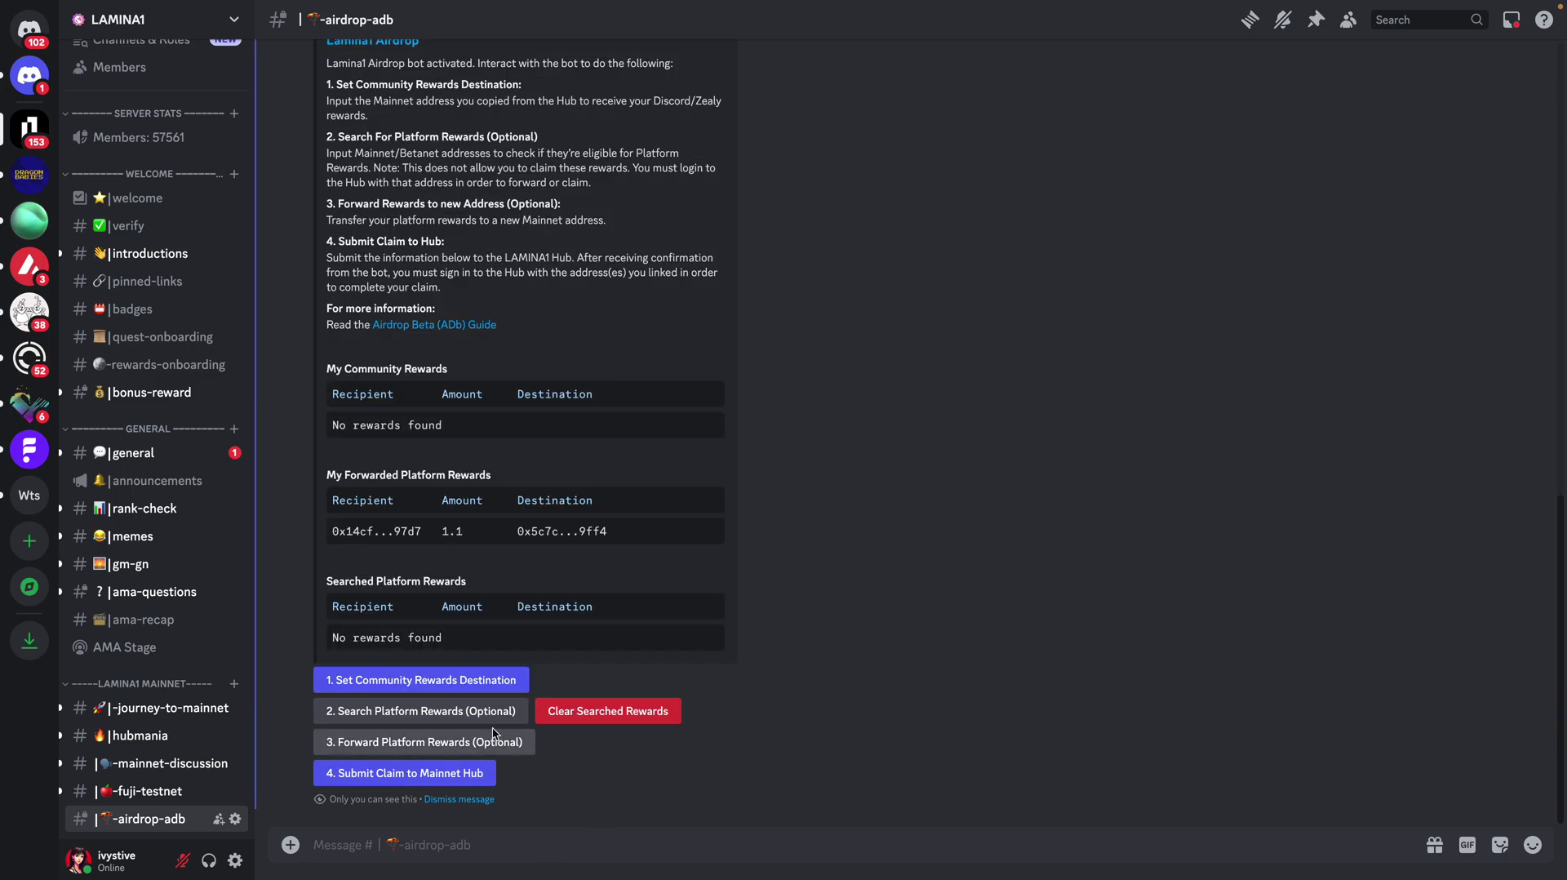
Step: Submit the pasted wallet address as the community rewards destination
left_click(489, 690)
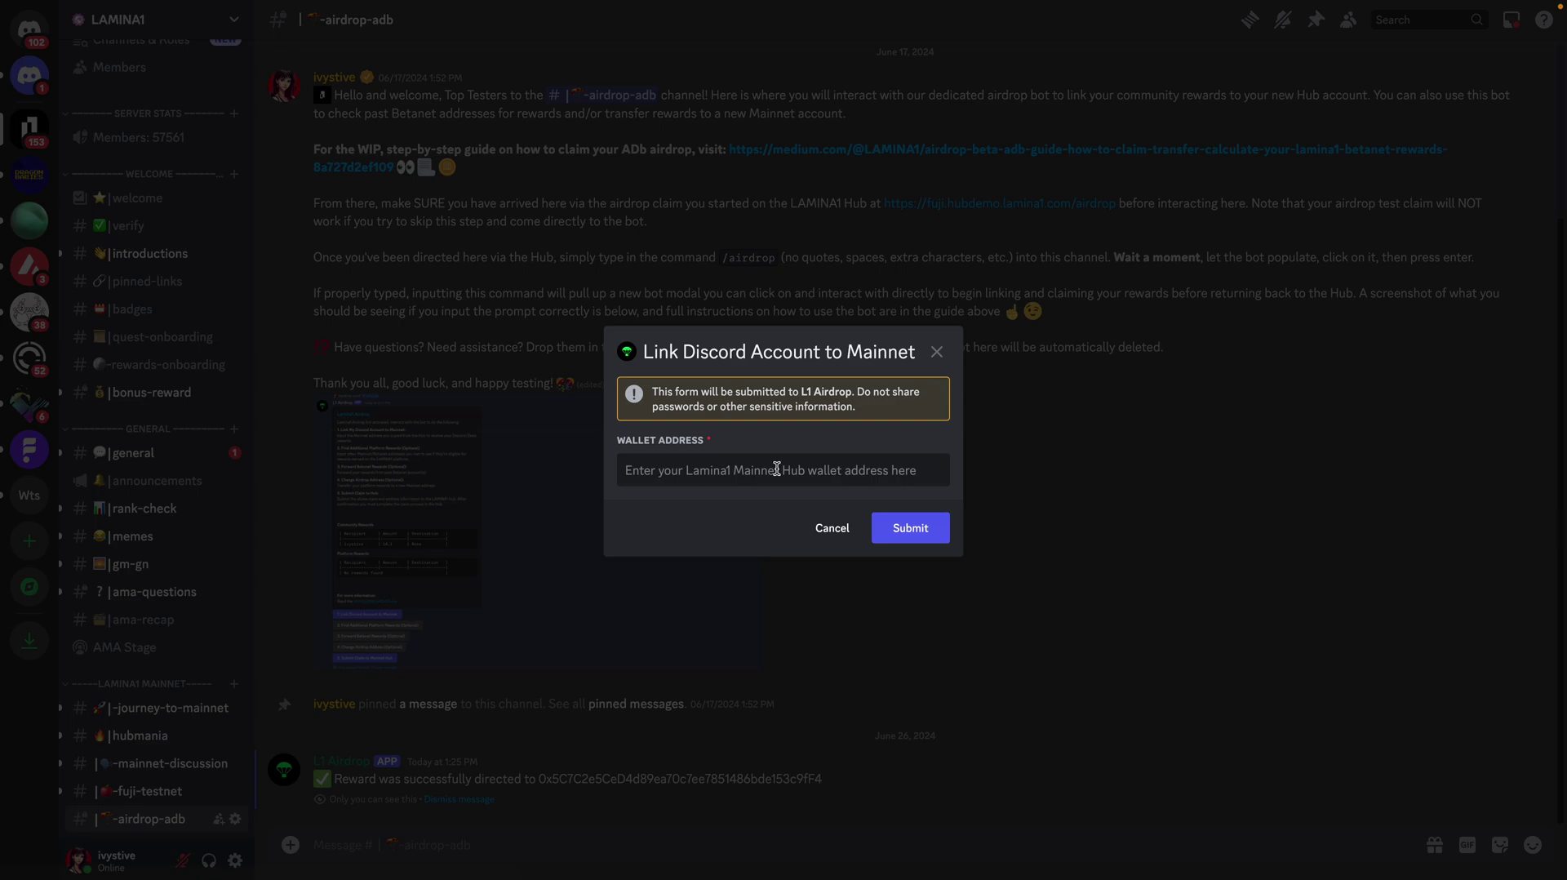
key("ctrl+v")
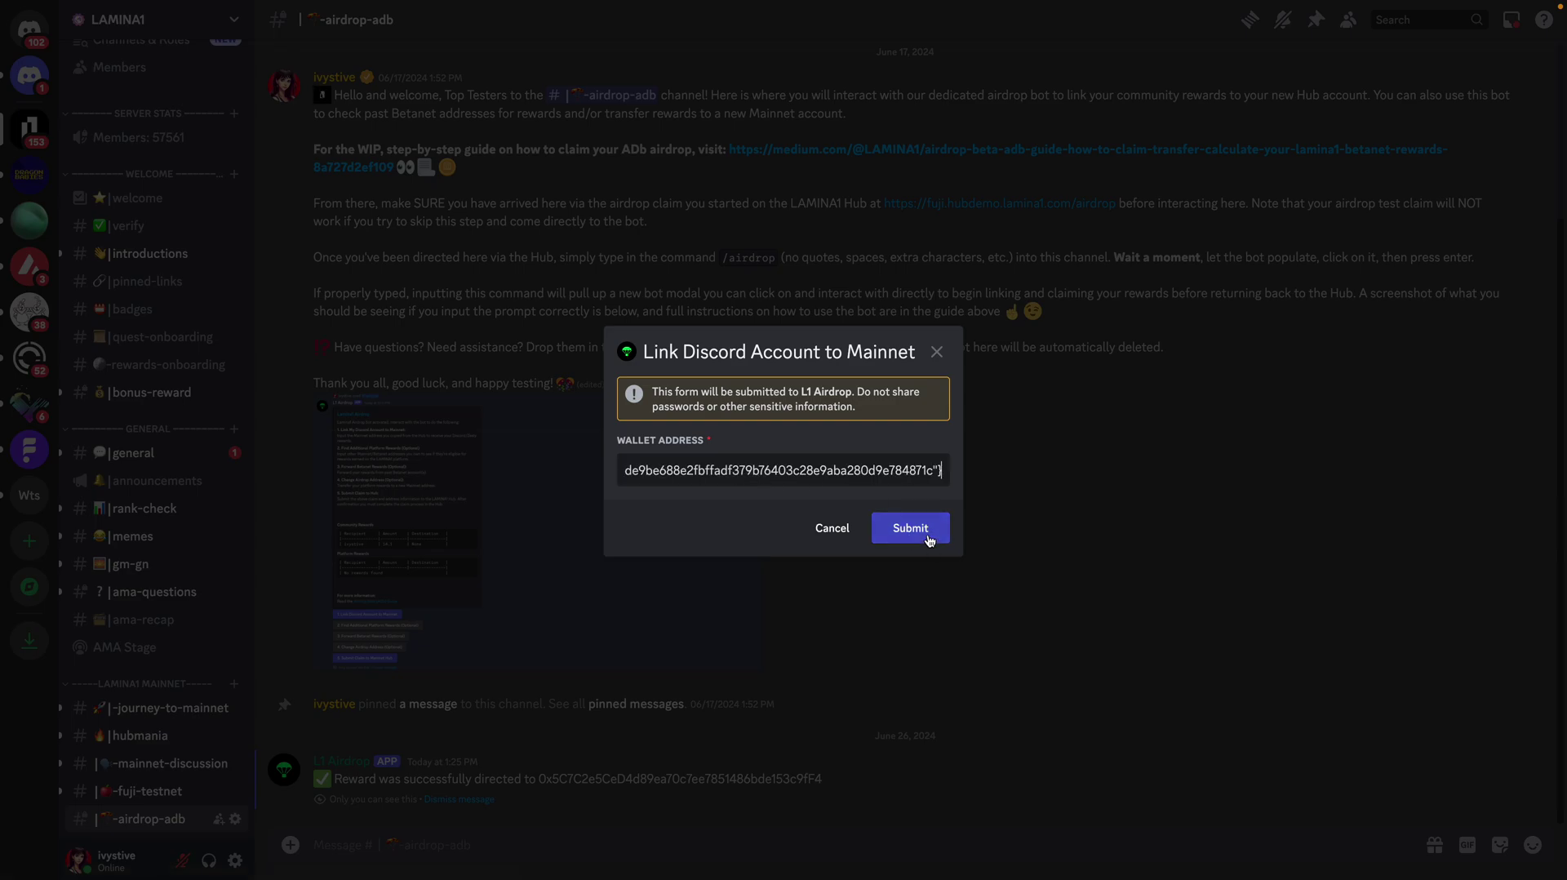
left_click(928, 539)
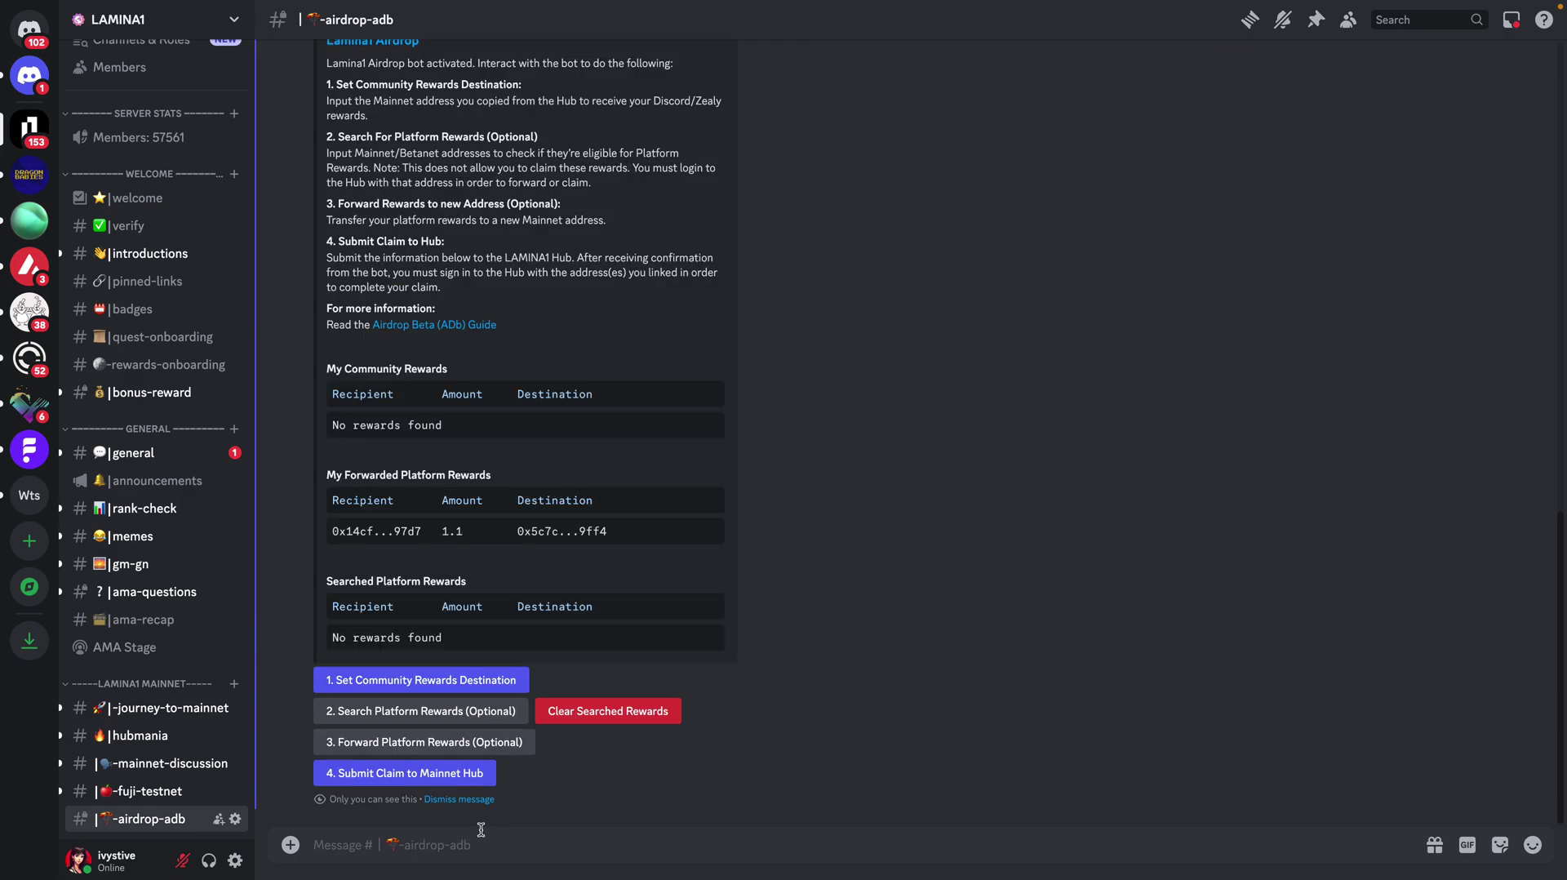
Step: Submit the claim to the Mainnet Hub; the bot replies listing 1.1 for the destination wallet
left_click(432, 774)
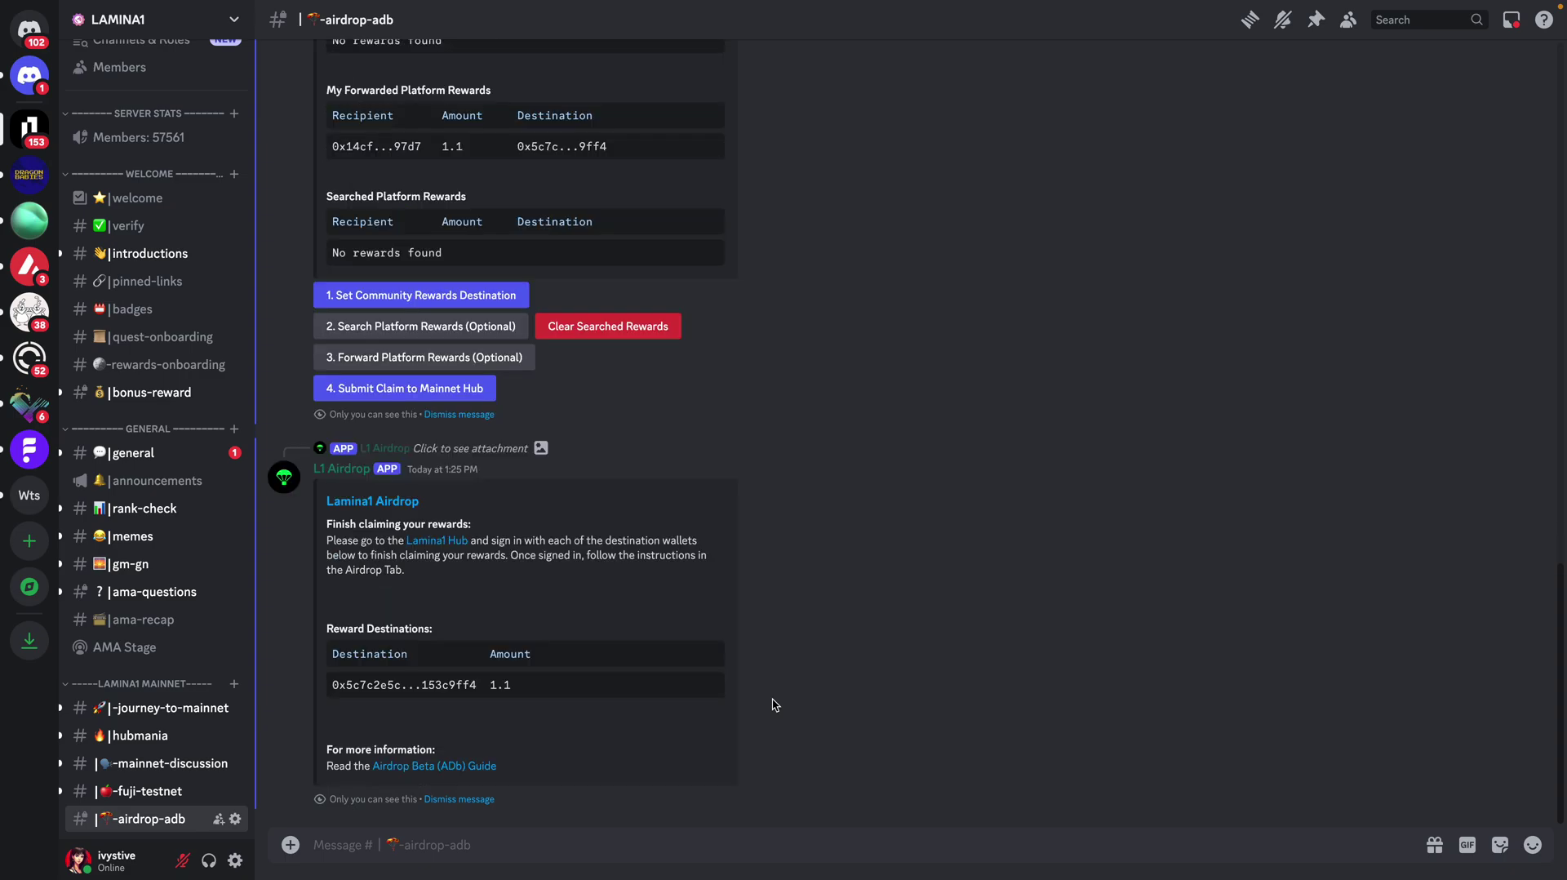
mouse_move(73, 4)
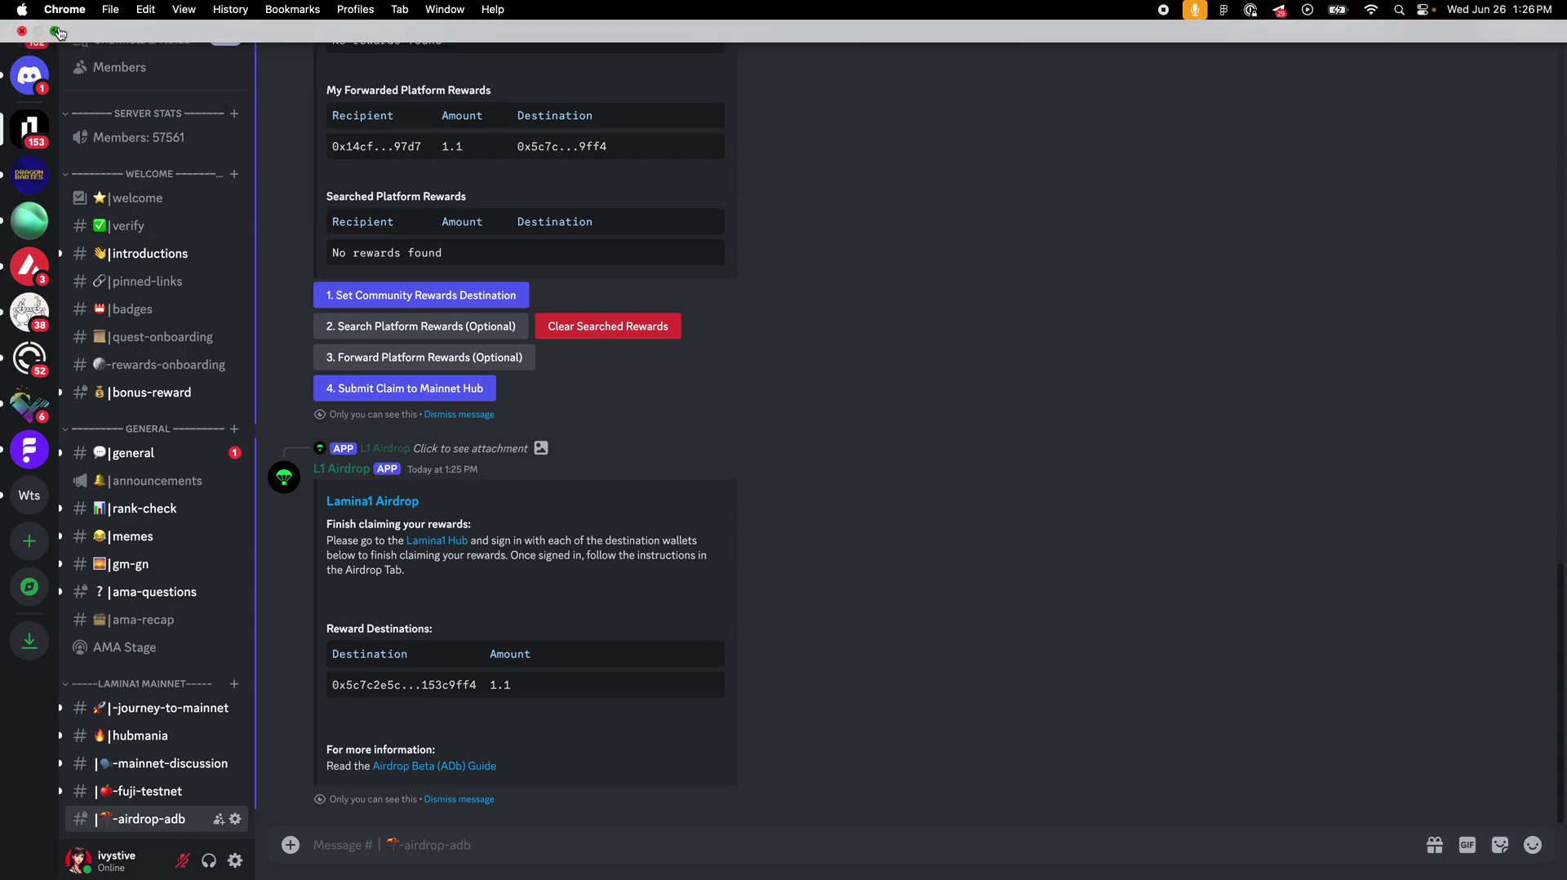
Step: Return to the first Lamina1 page and run this account's Check Hub Account
left_click(56, 32)
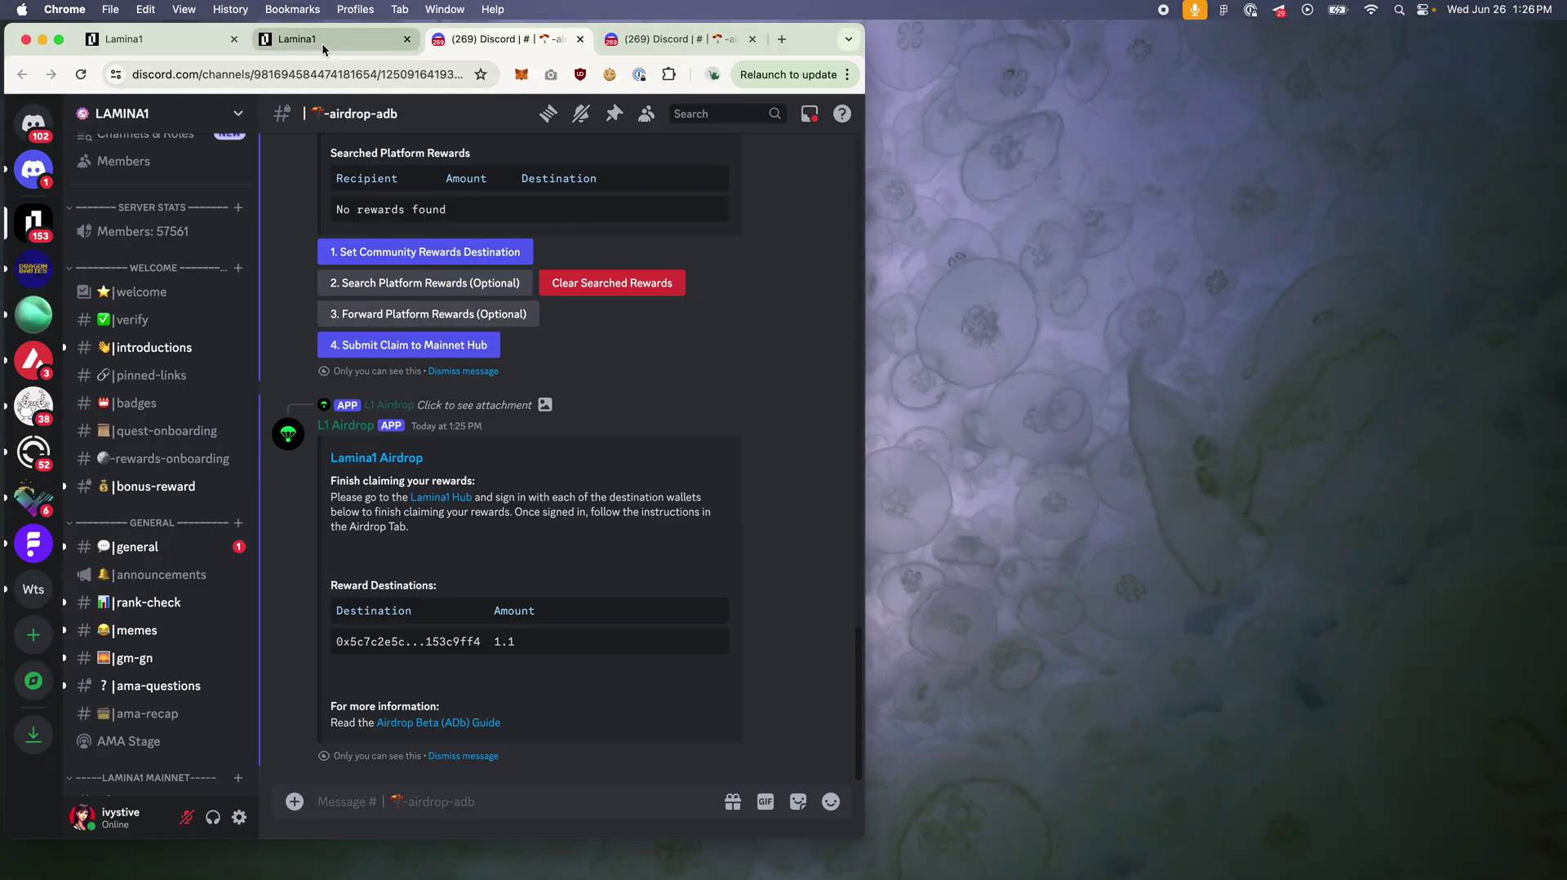
left_click(322, 43)
left_click(164, 38)
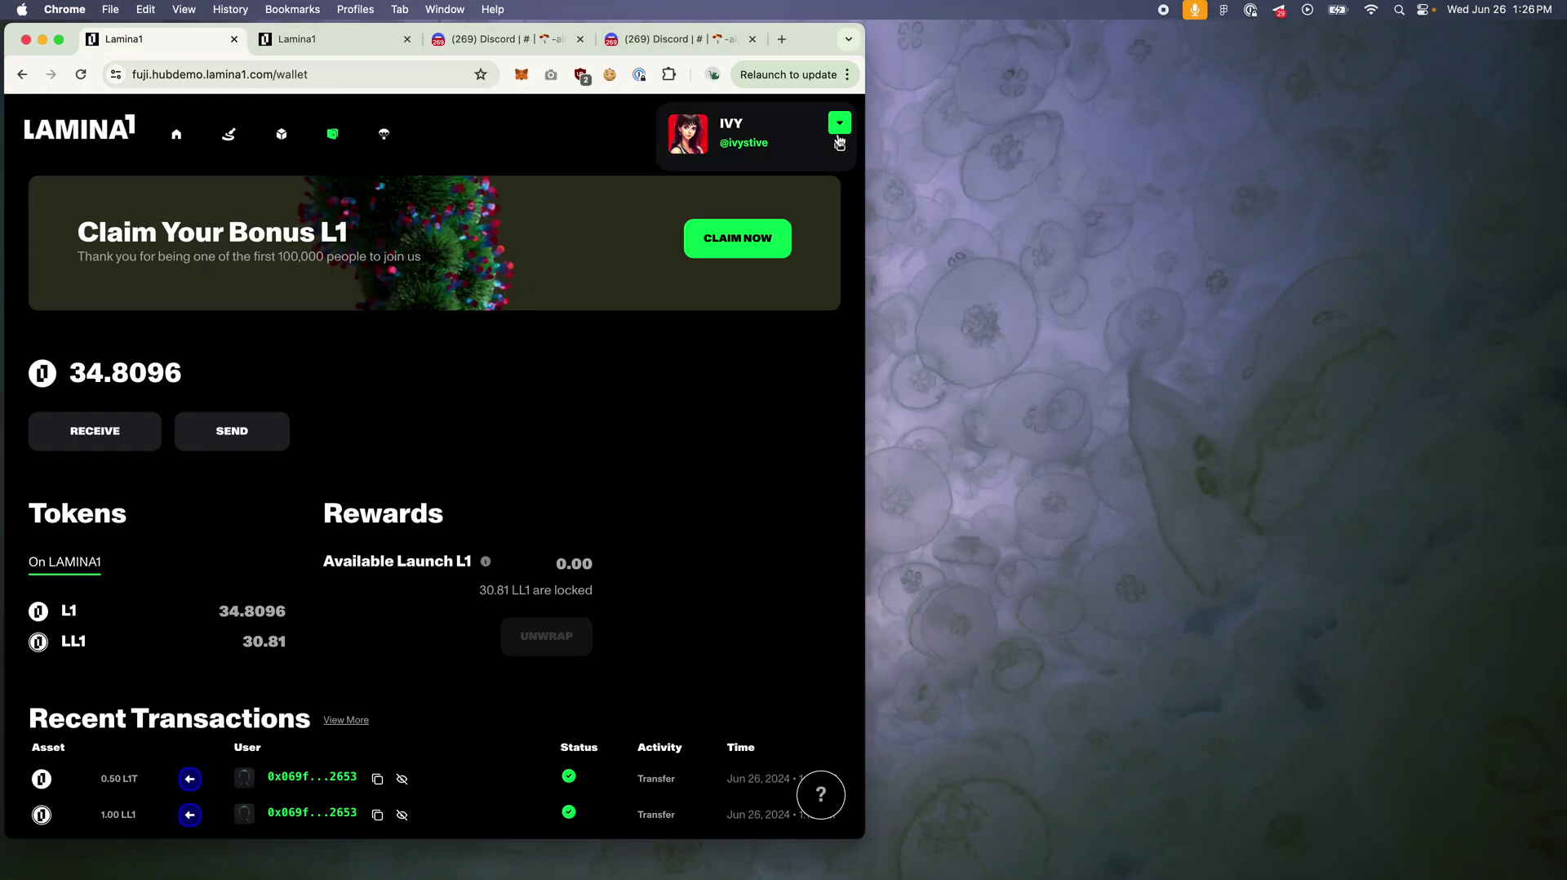
left_click(384, 135)
left_click(288, 401)
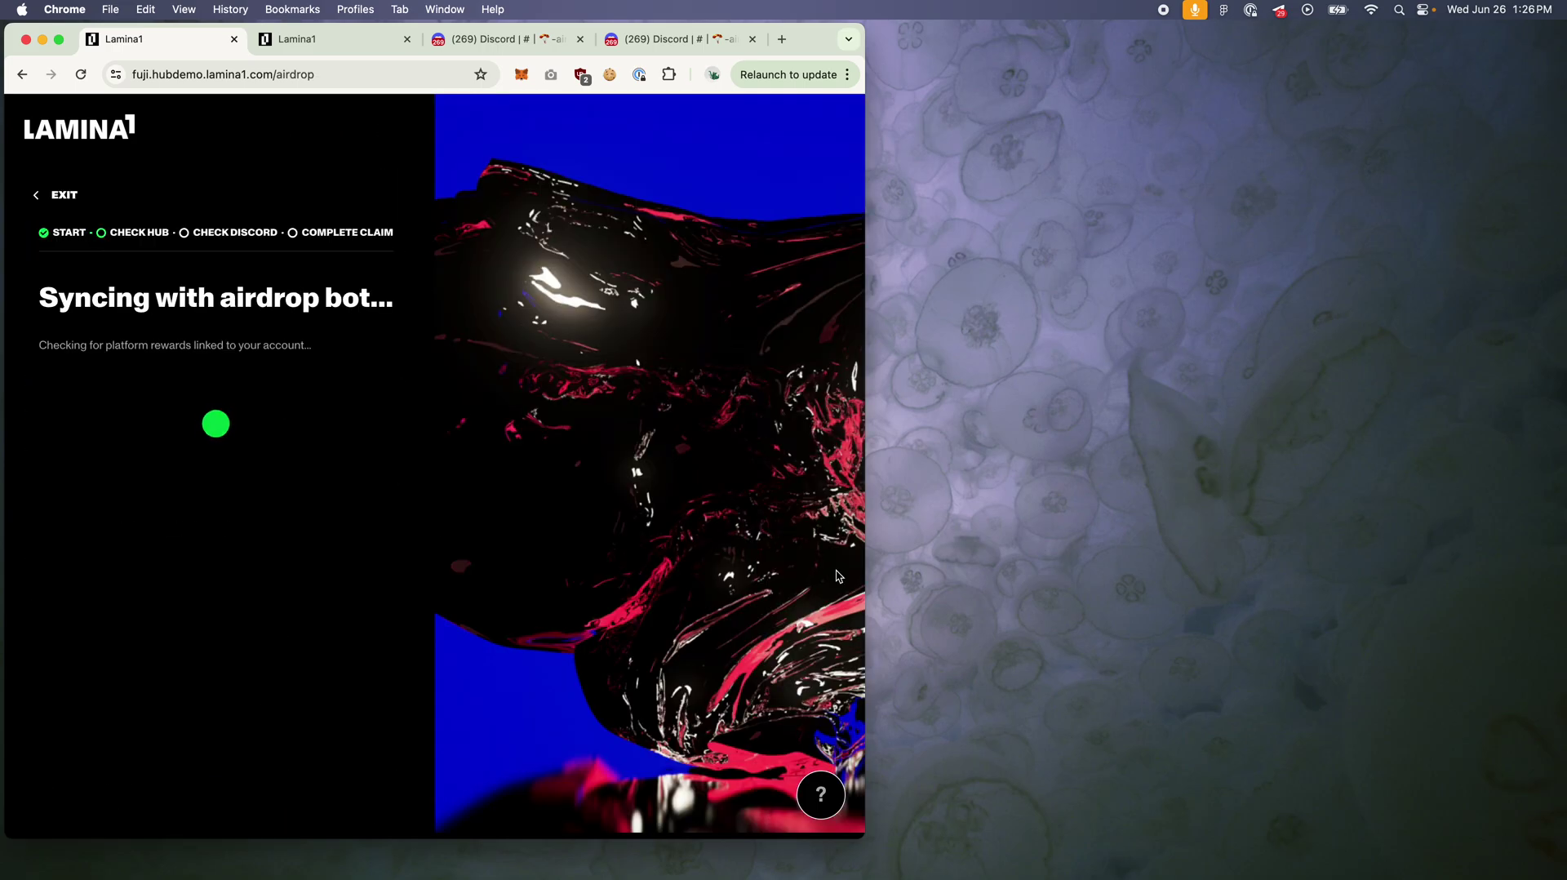
Step: Copy the Hub address and continue syncing to reach the 1.12 LL1 Confirm Claim dialog
left_click(59, 42)
left_click(523, 361)
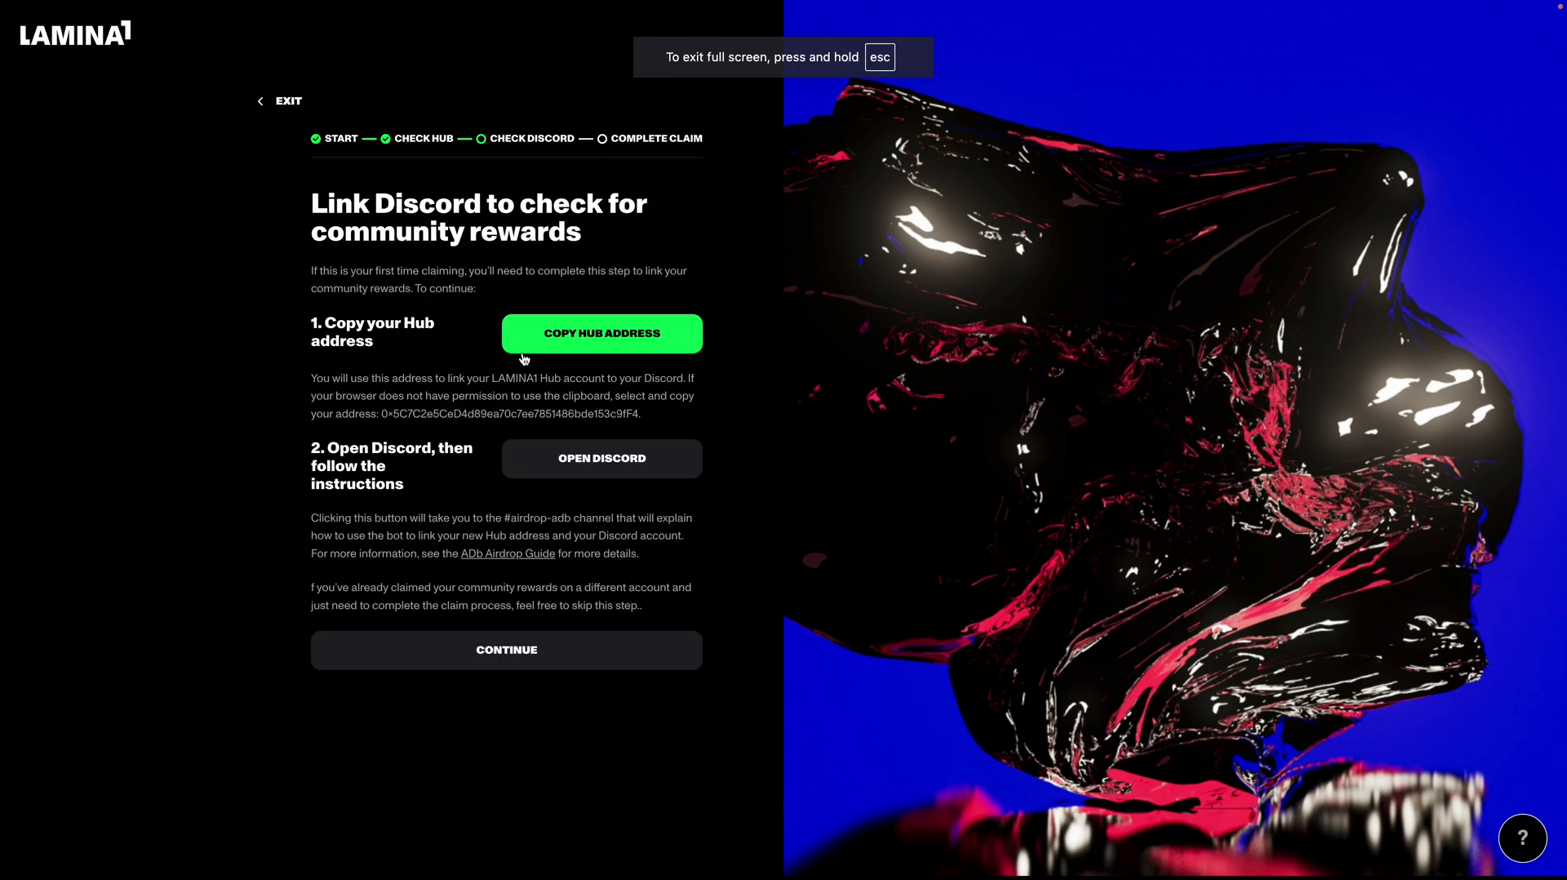
left_click(493, 656)
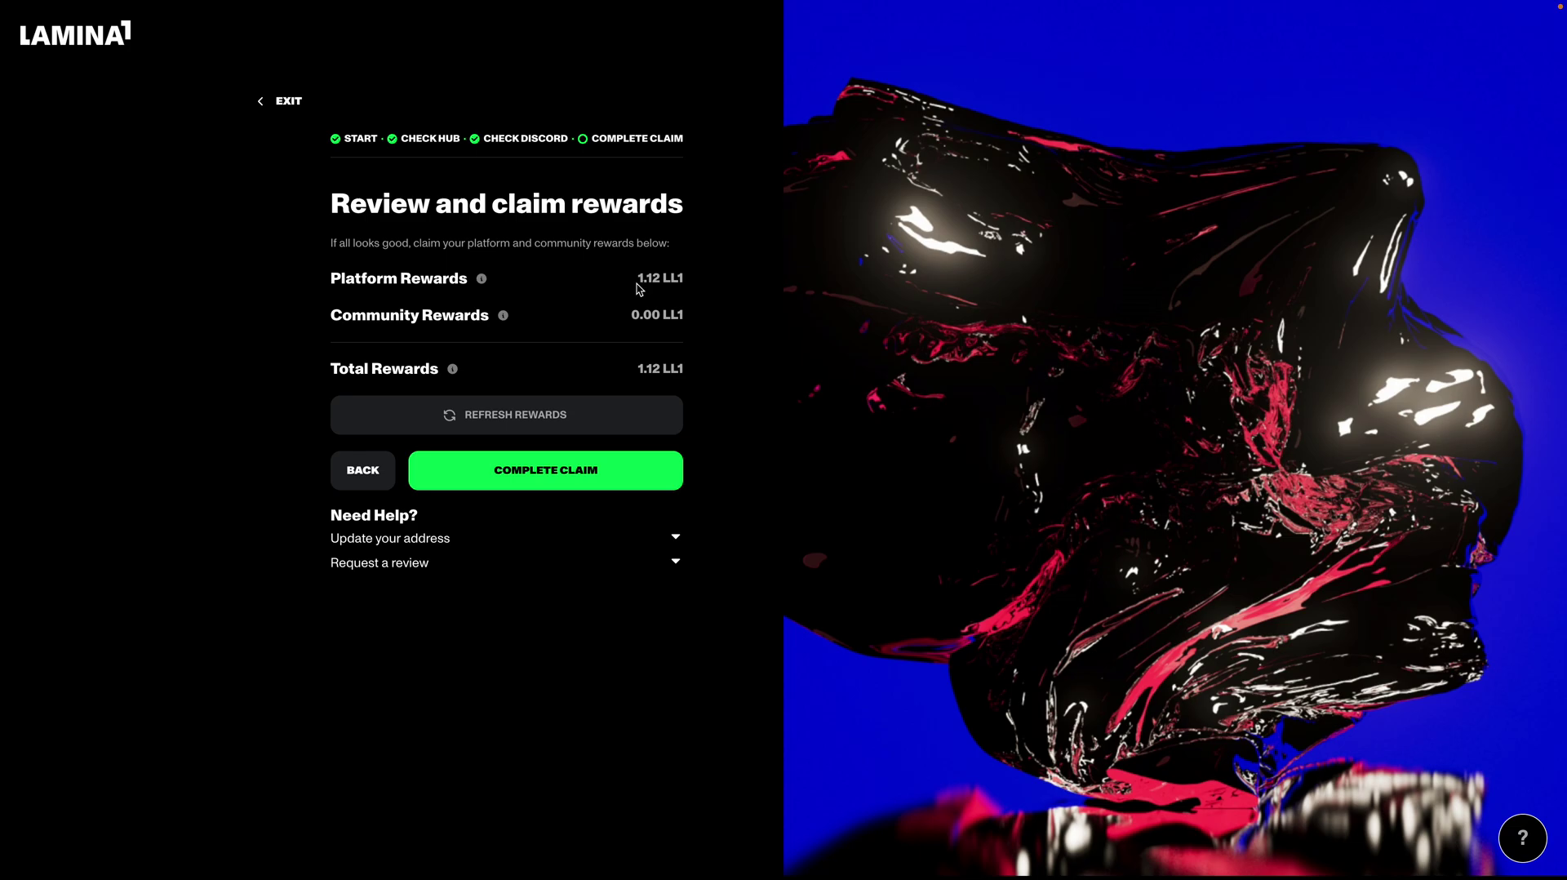
left_click_drag(636, 280, 686, 280)
left_click(708, 292)
Step: Confirm the 1.12 LL1 claim, dismiss the success message and exit to the Fuji home page
left_click(574, 483)
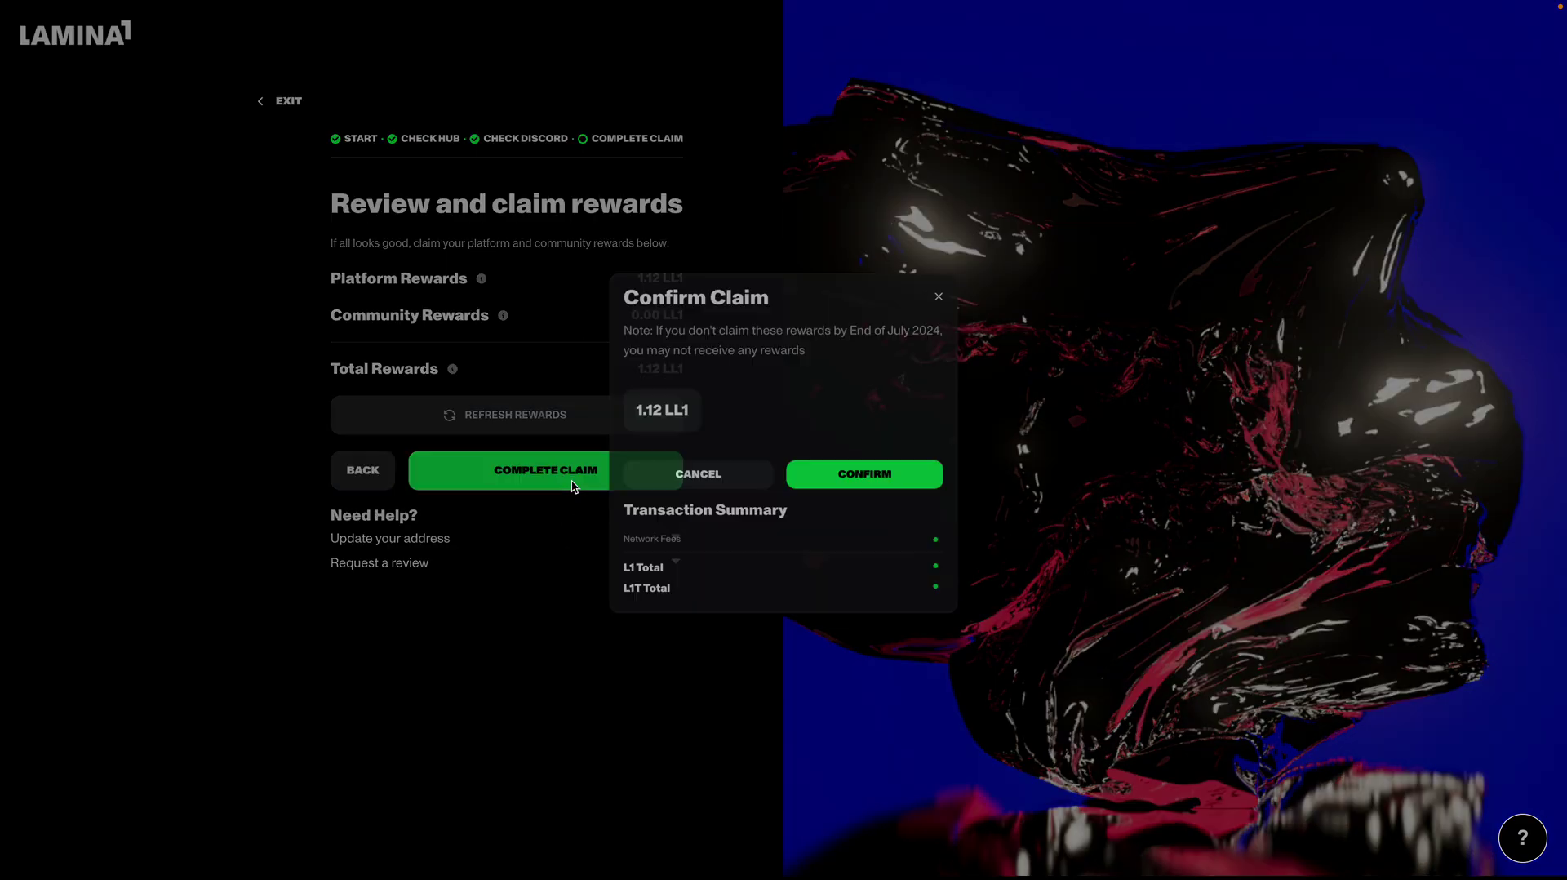
left_click(891, 473)
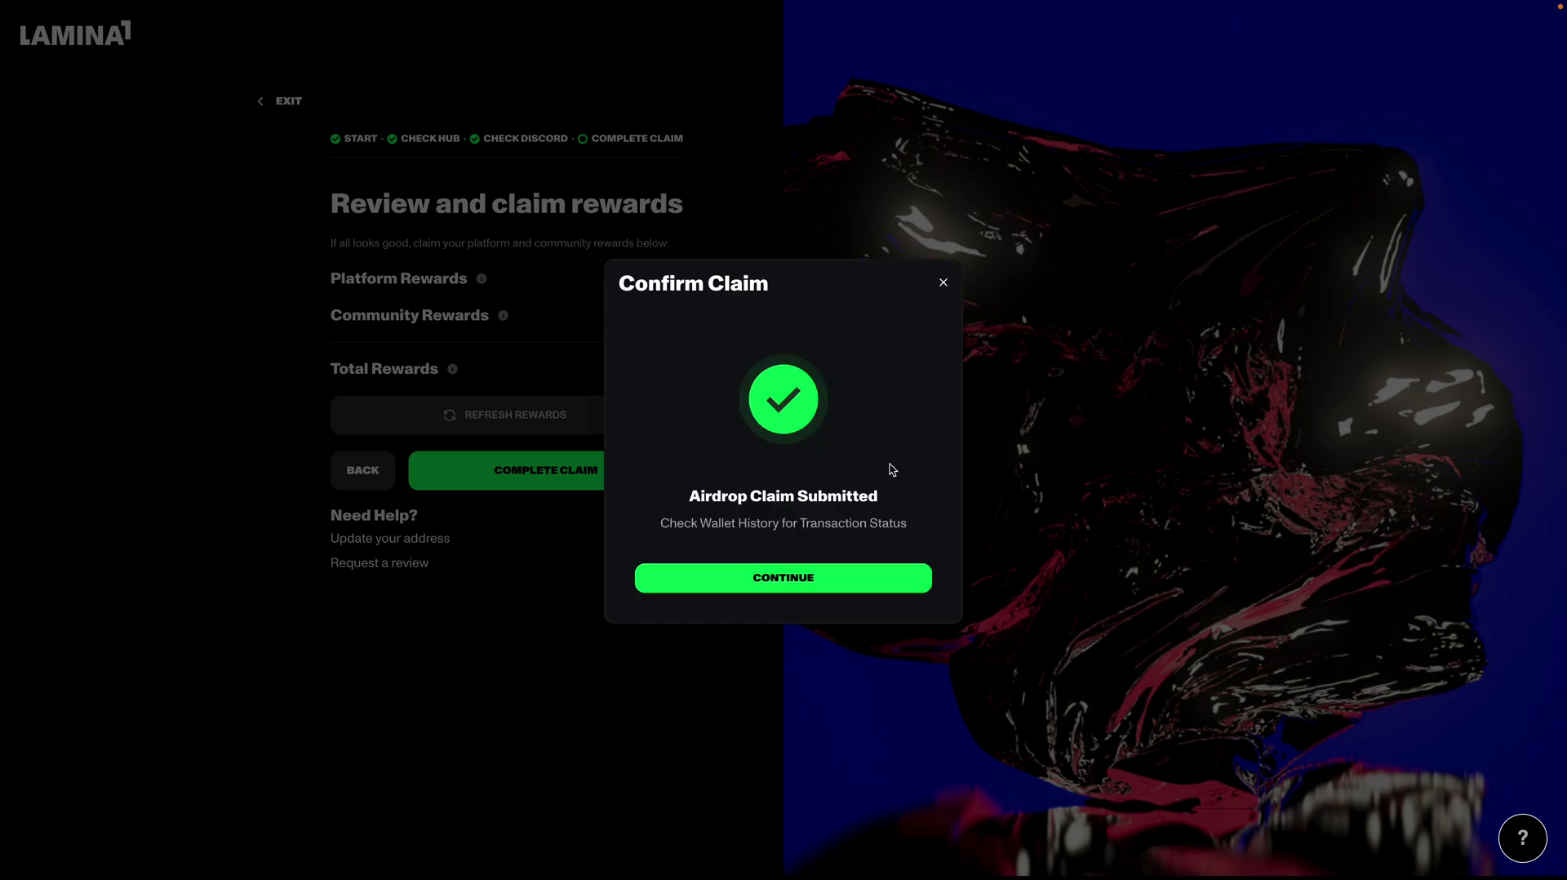
left_click(943, 282)
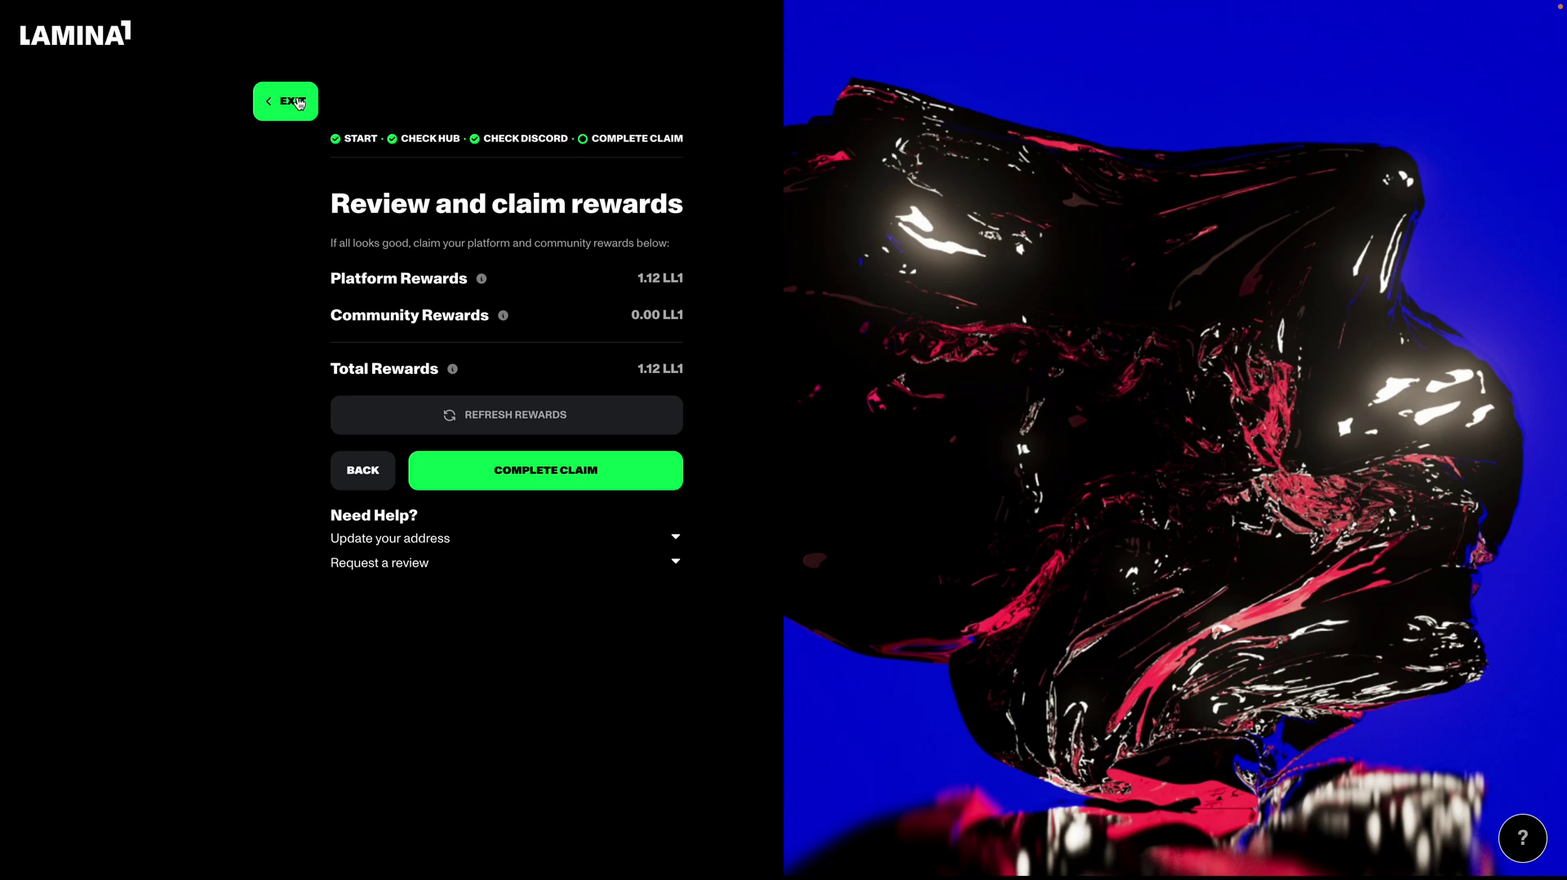
left_click(288, 102)
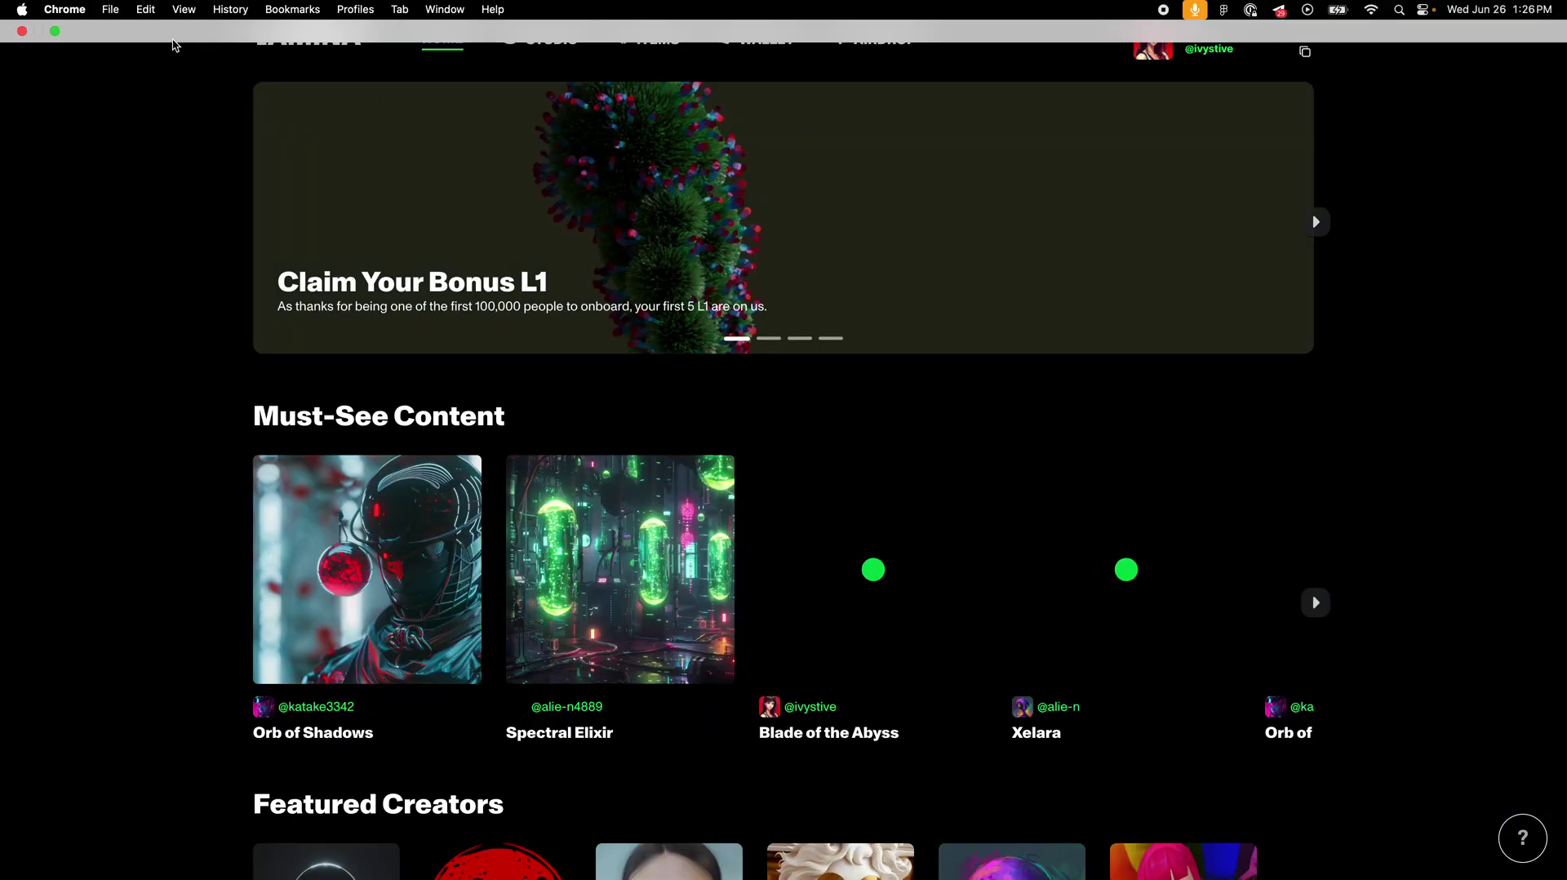
left_click(55, 33)
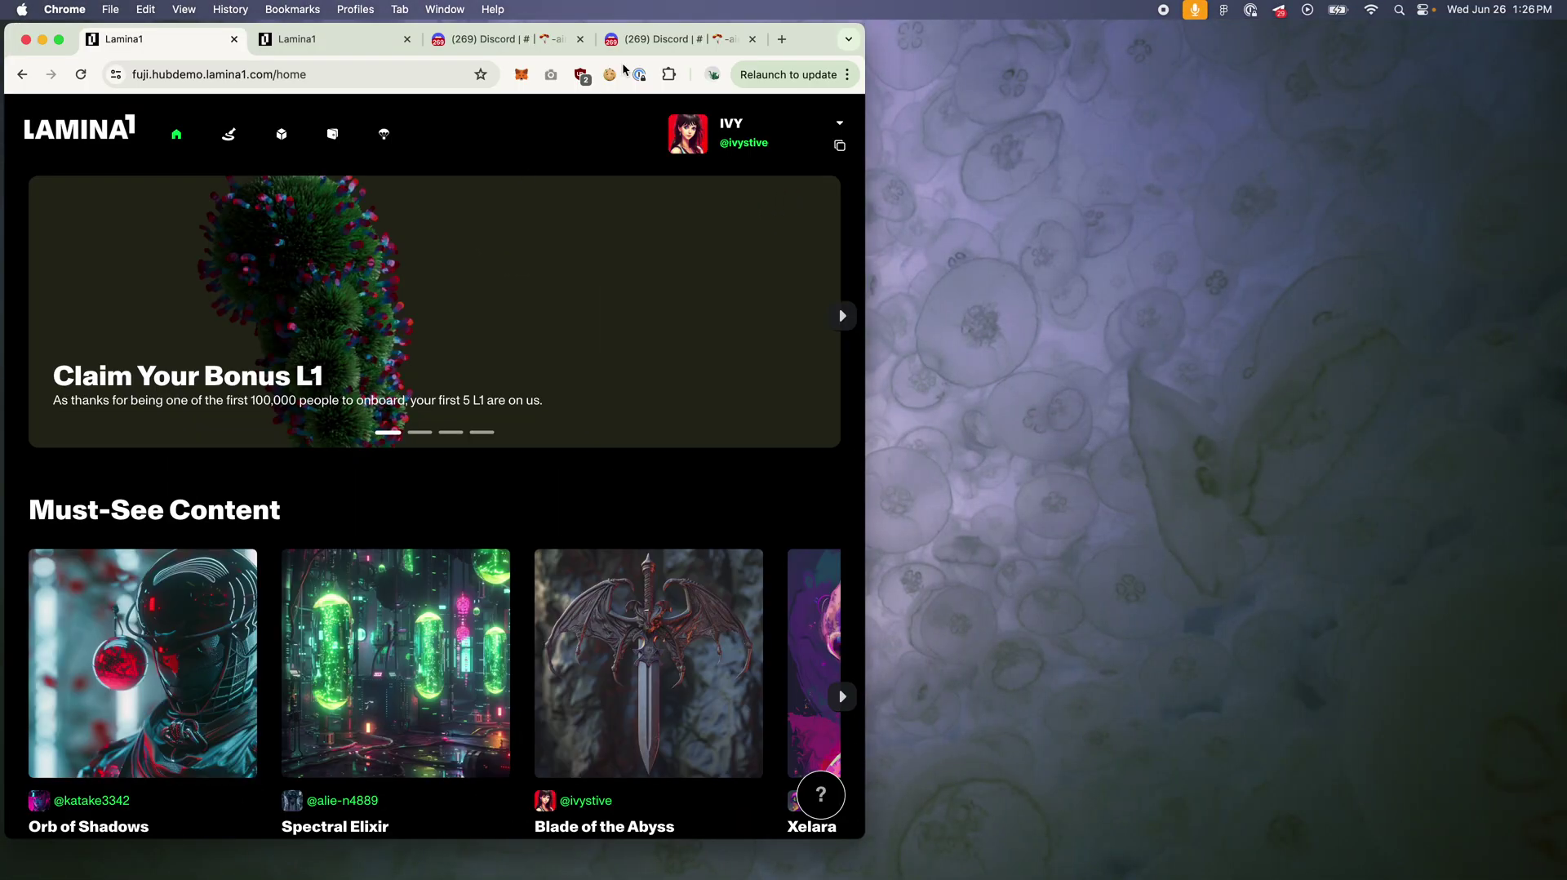
Step: Switch to the Betanet Lamina1 tab, dismiss the Change Airdrop Address notice and return to the dashboard
left_click(344, 37)
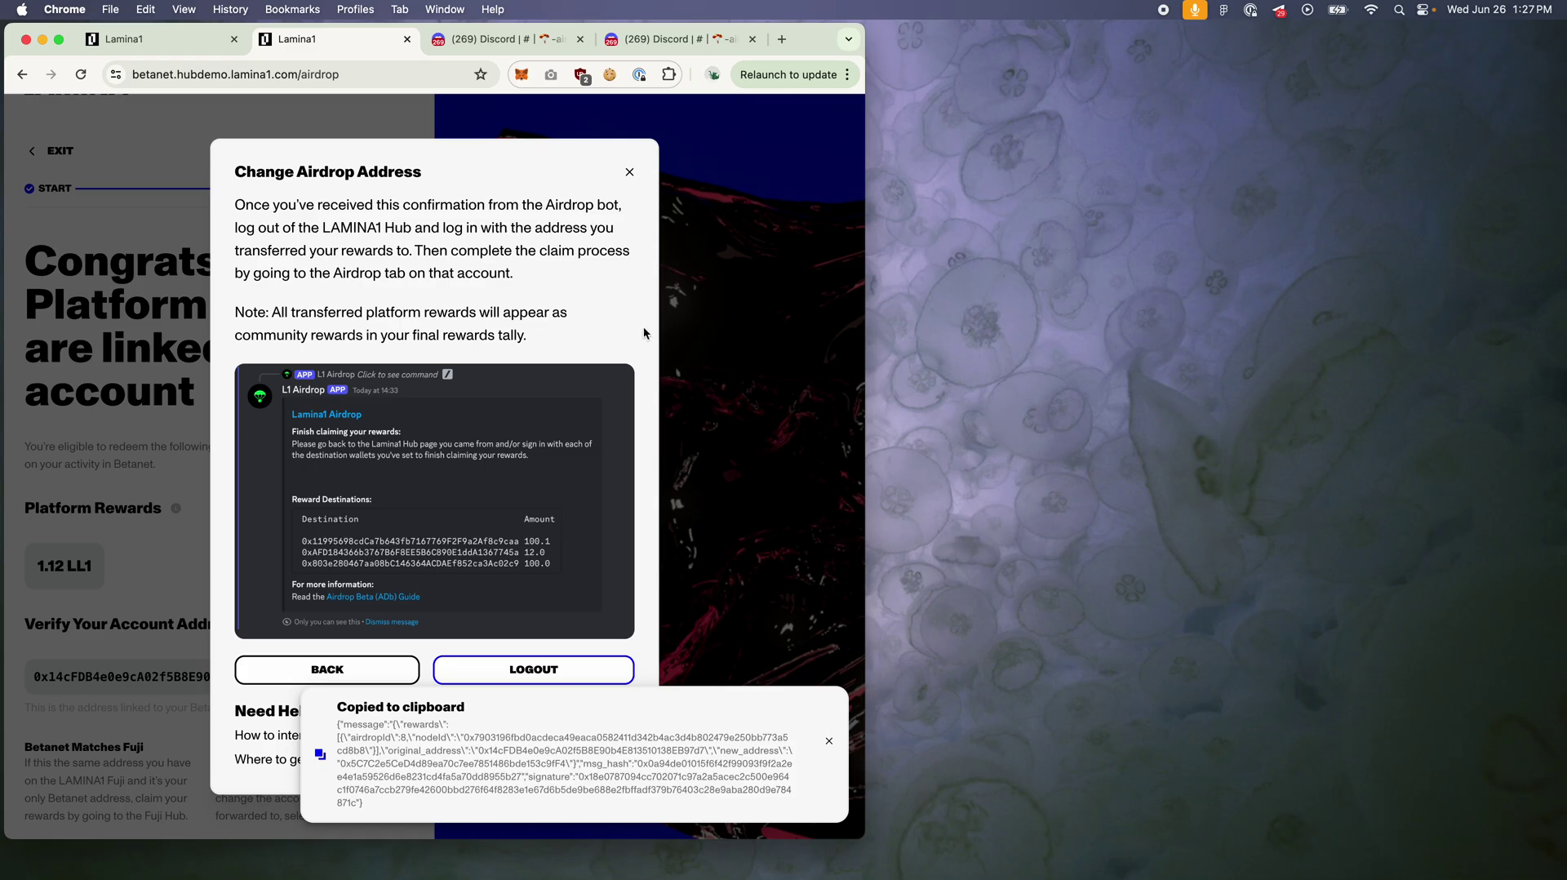
left_click(629, 171)
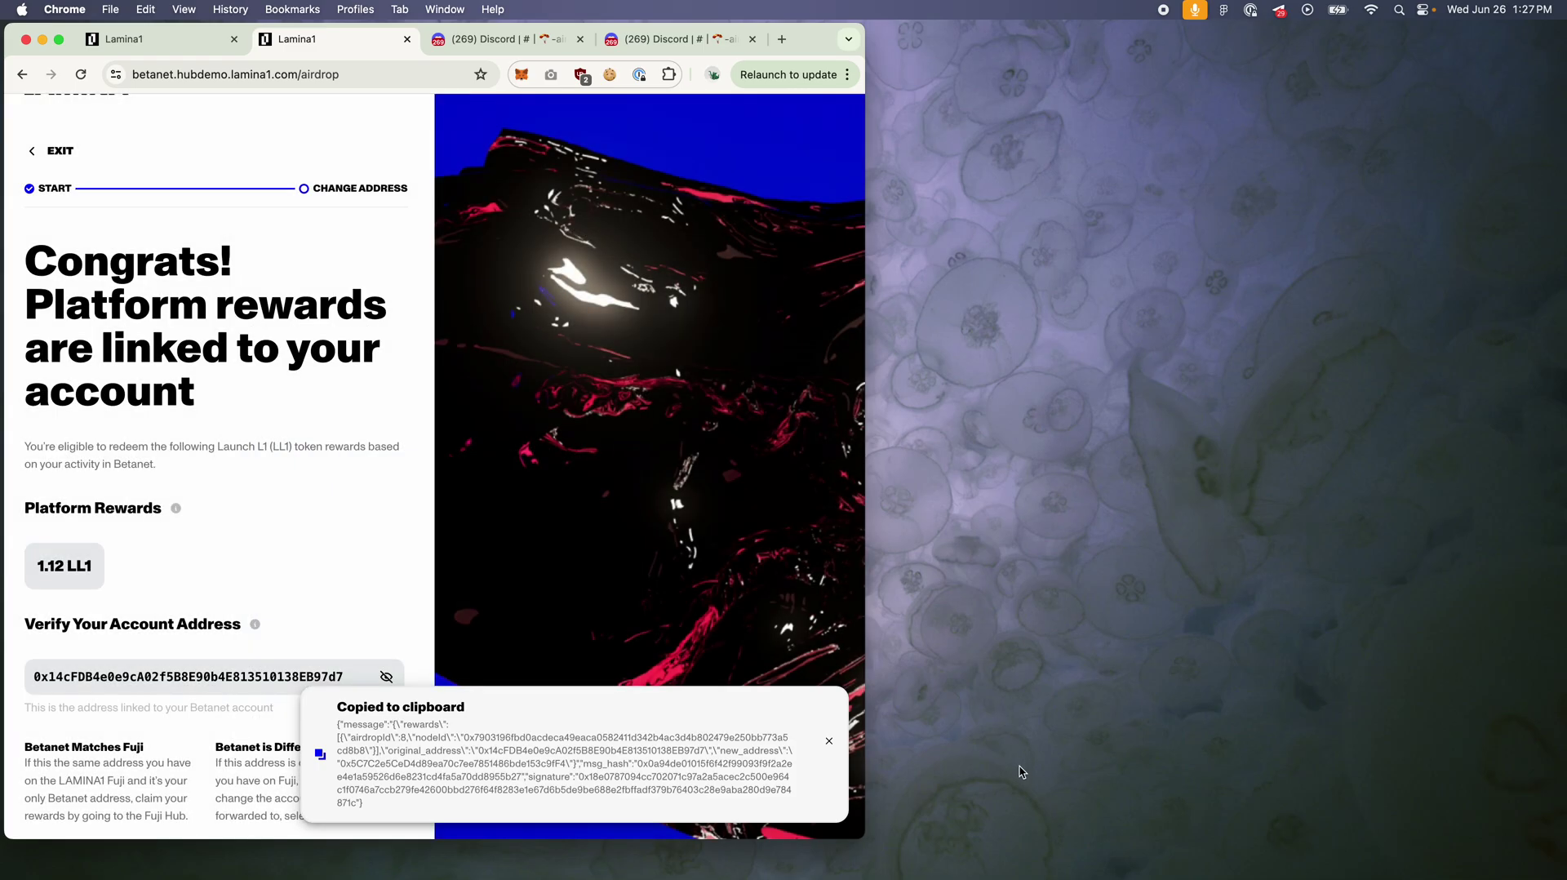
left_click(58, 39)
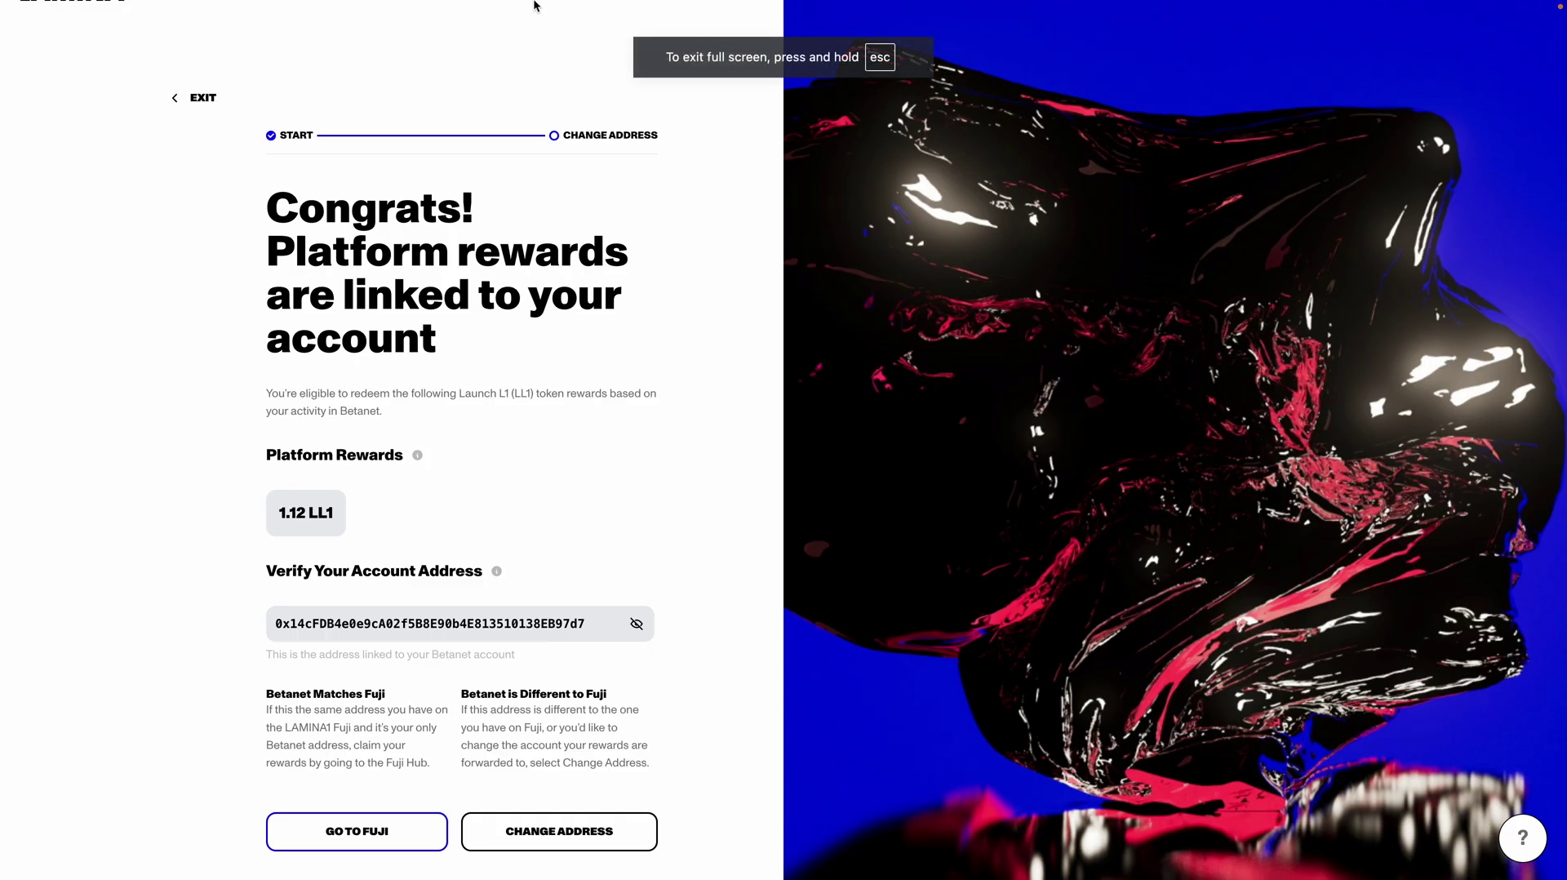
left_click(196, 98)
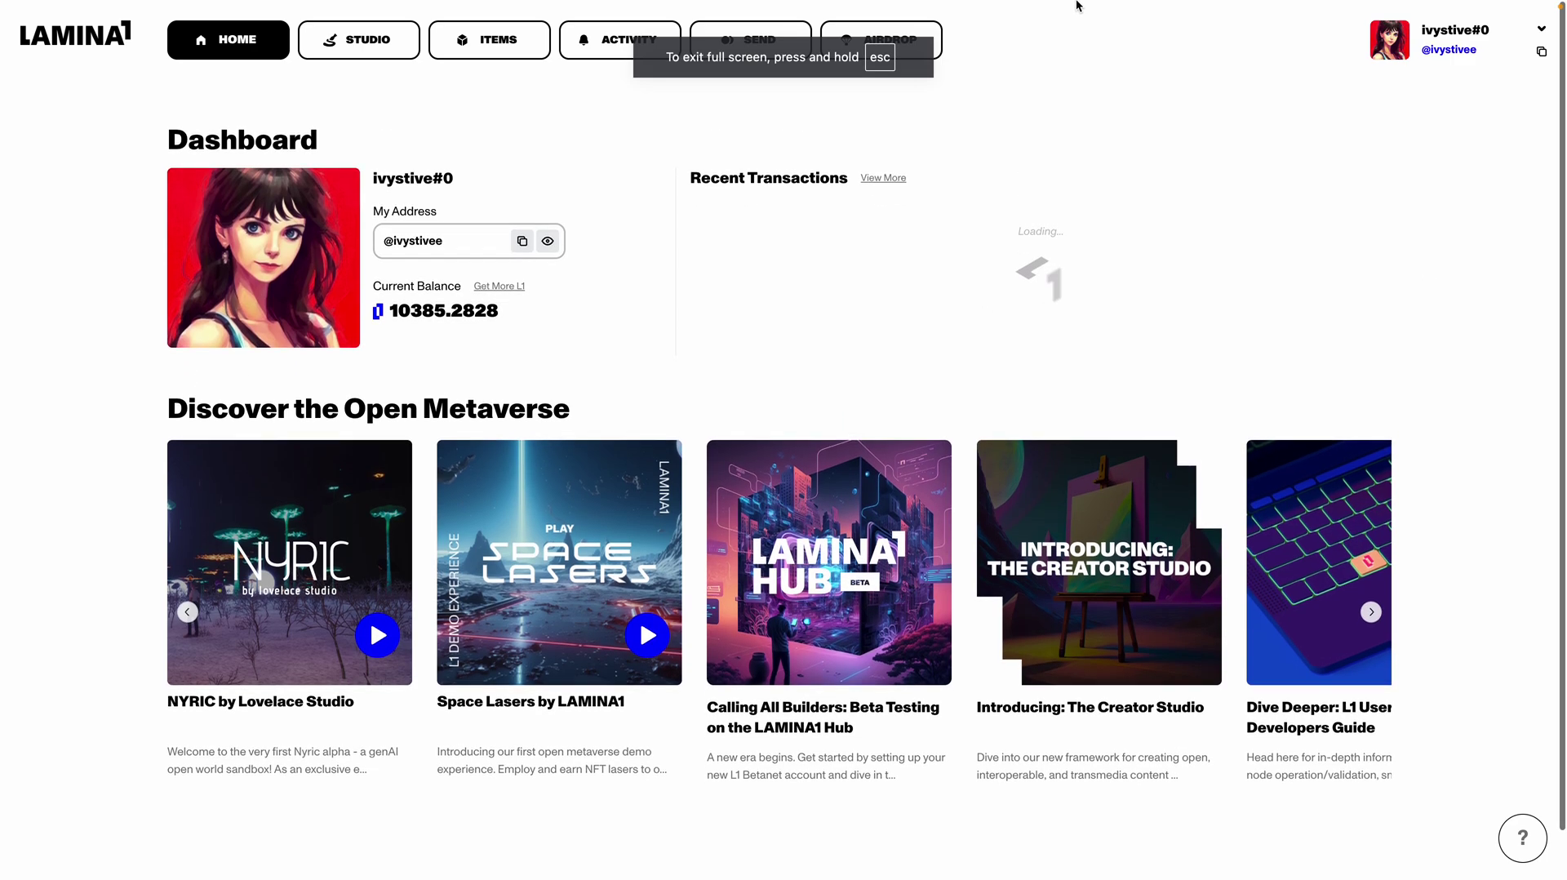
Step: Sign out and sign back in with a different Google account, showing a 0.0000 balance
mouse_move(922, 24)
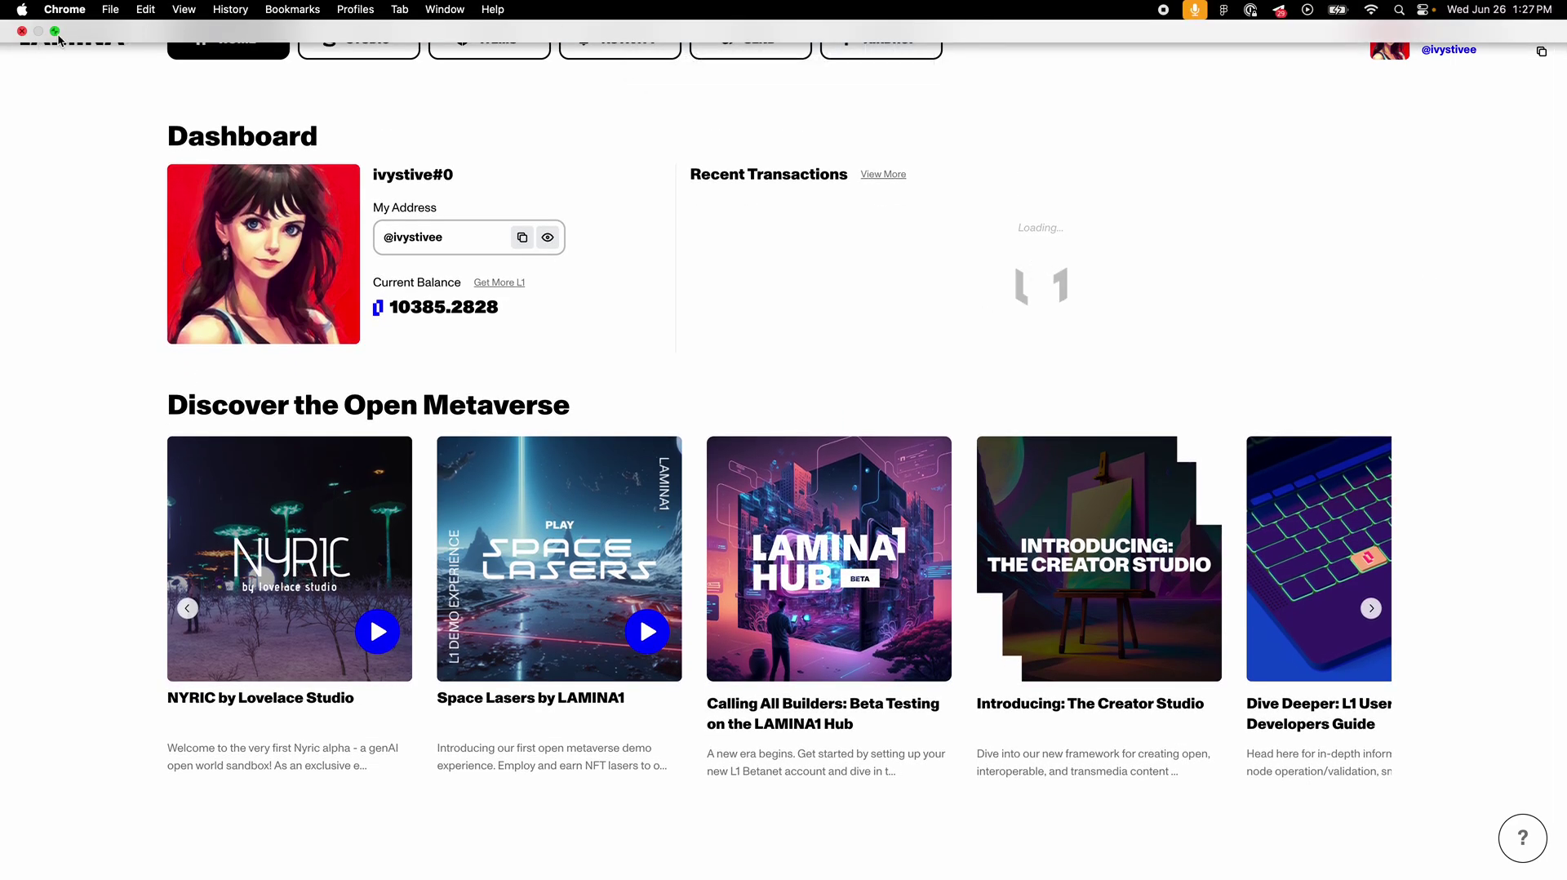
left_click(1542, 32)
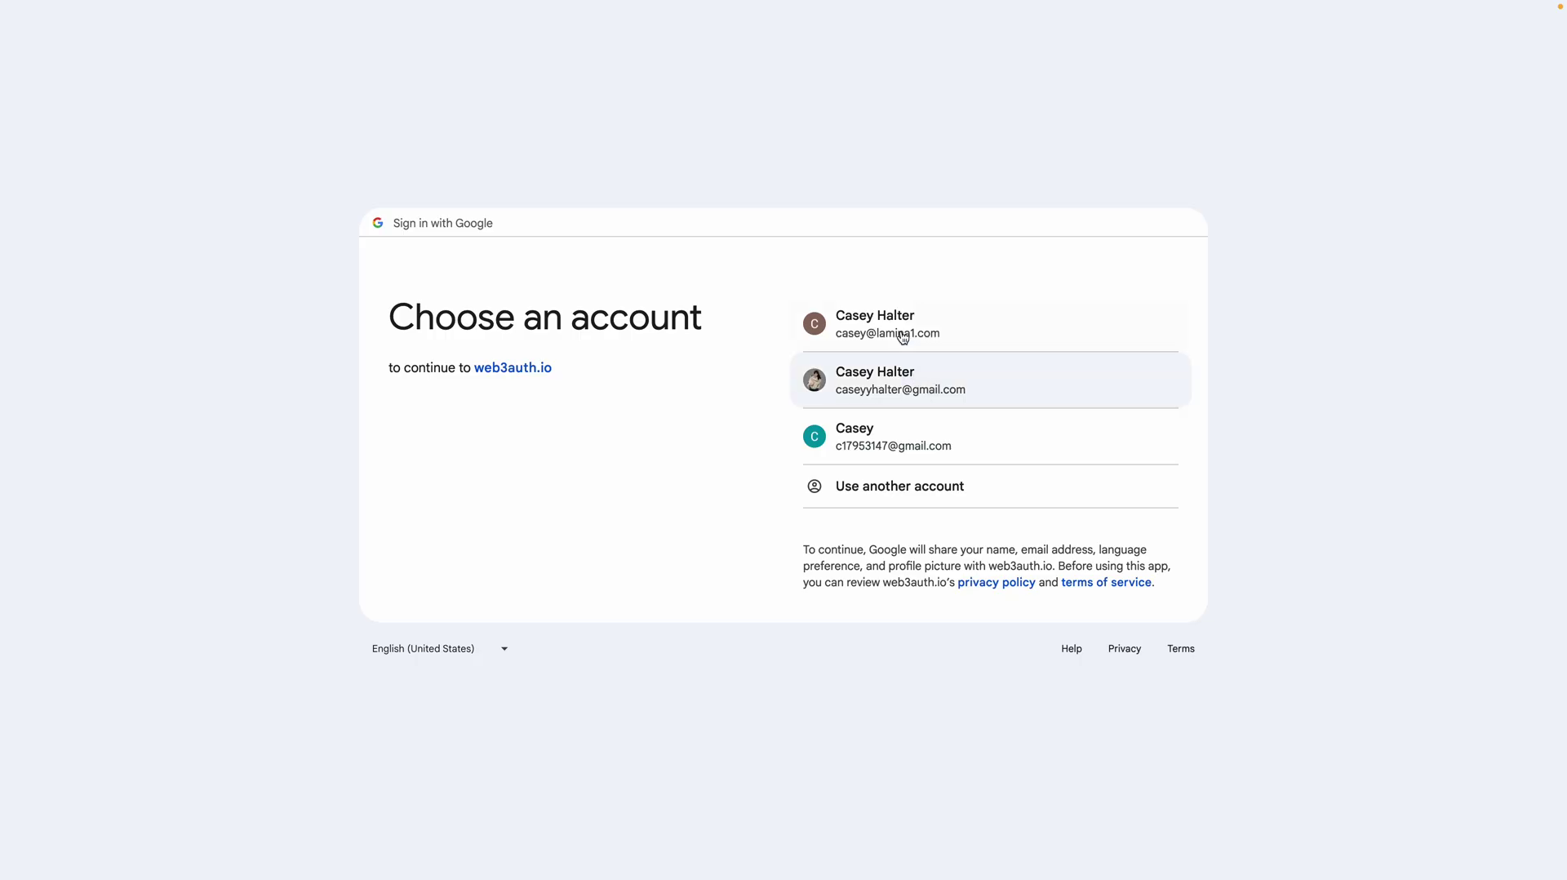
left_click(900, 332)
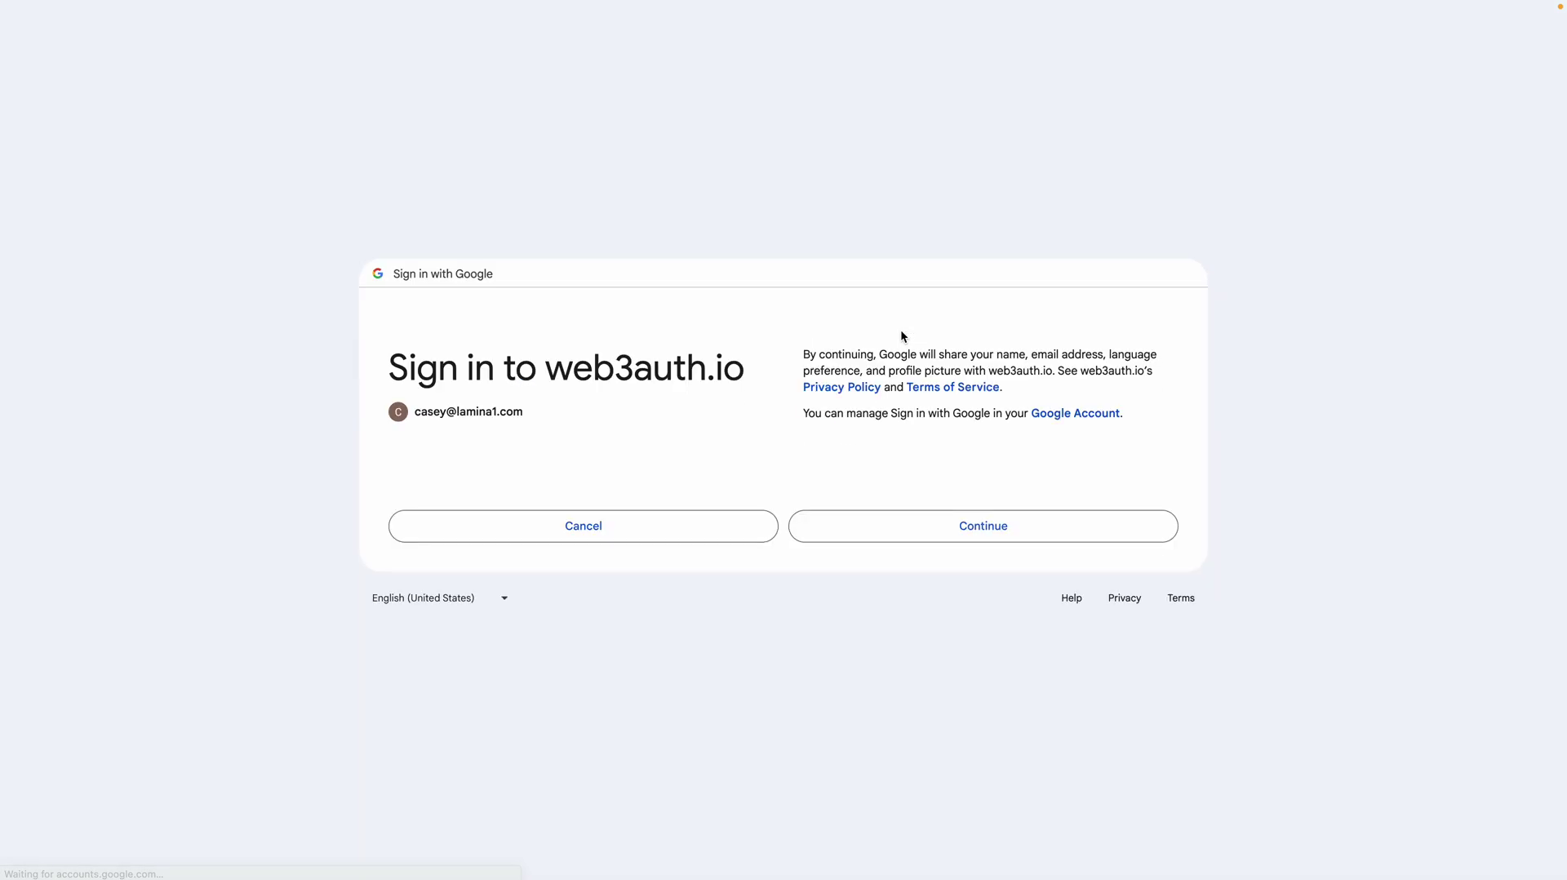
left_click(911, 535)
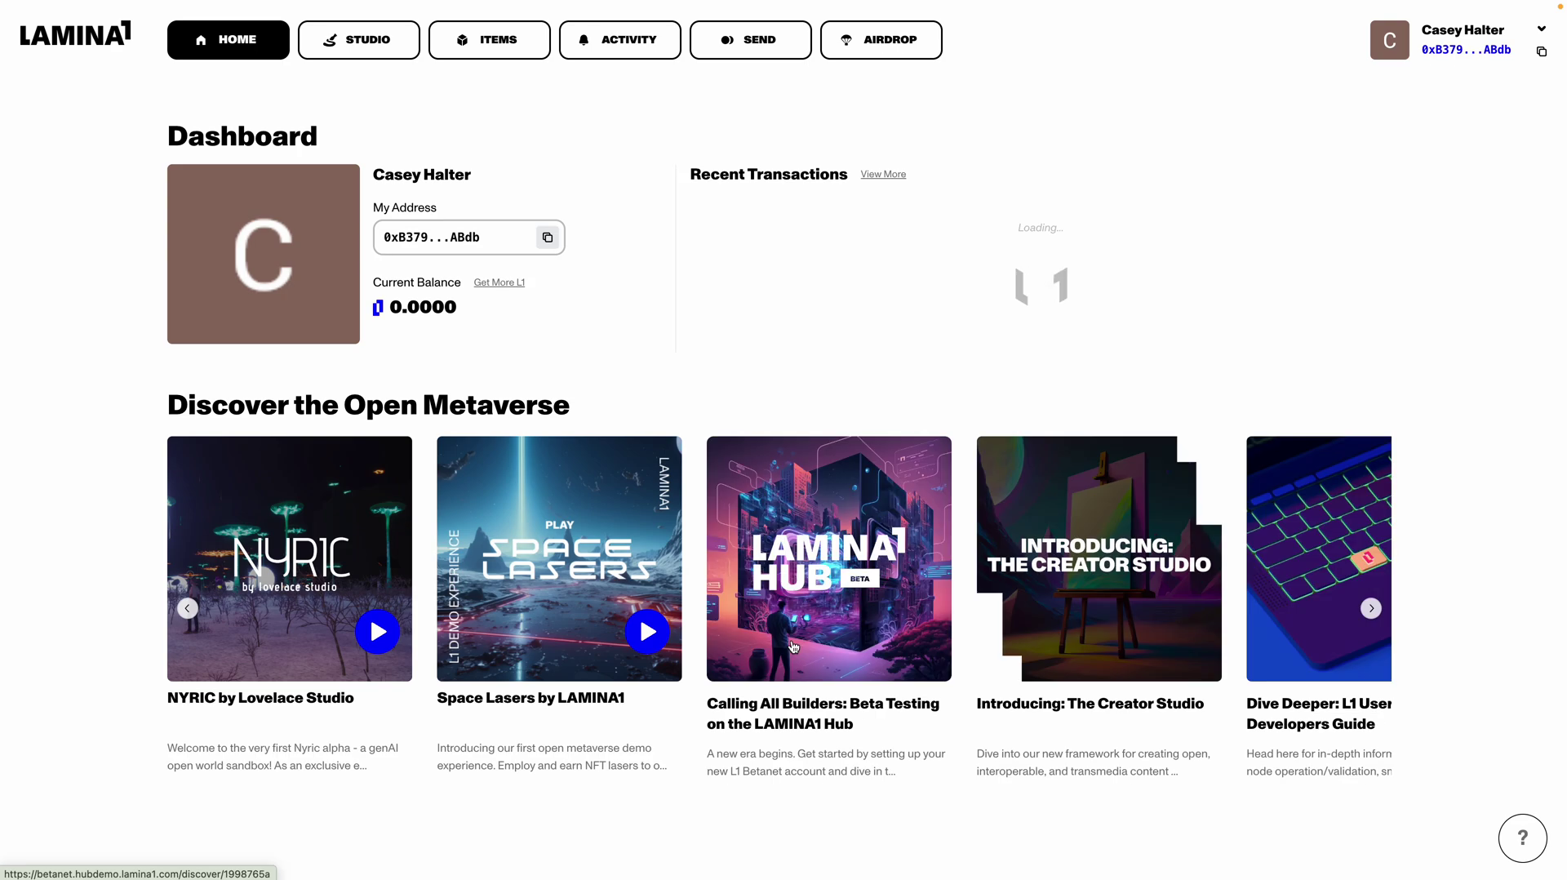
Step: Check the second account's airdrop rewards (1.43 LL1), then copy its Hub address from the dashboard
left_click(871, 34)
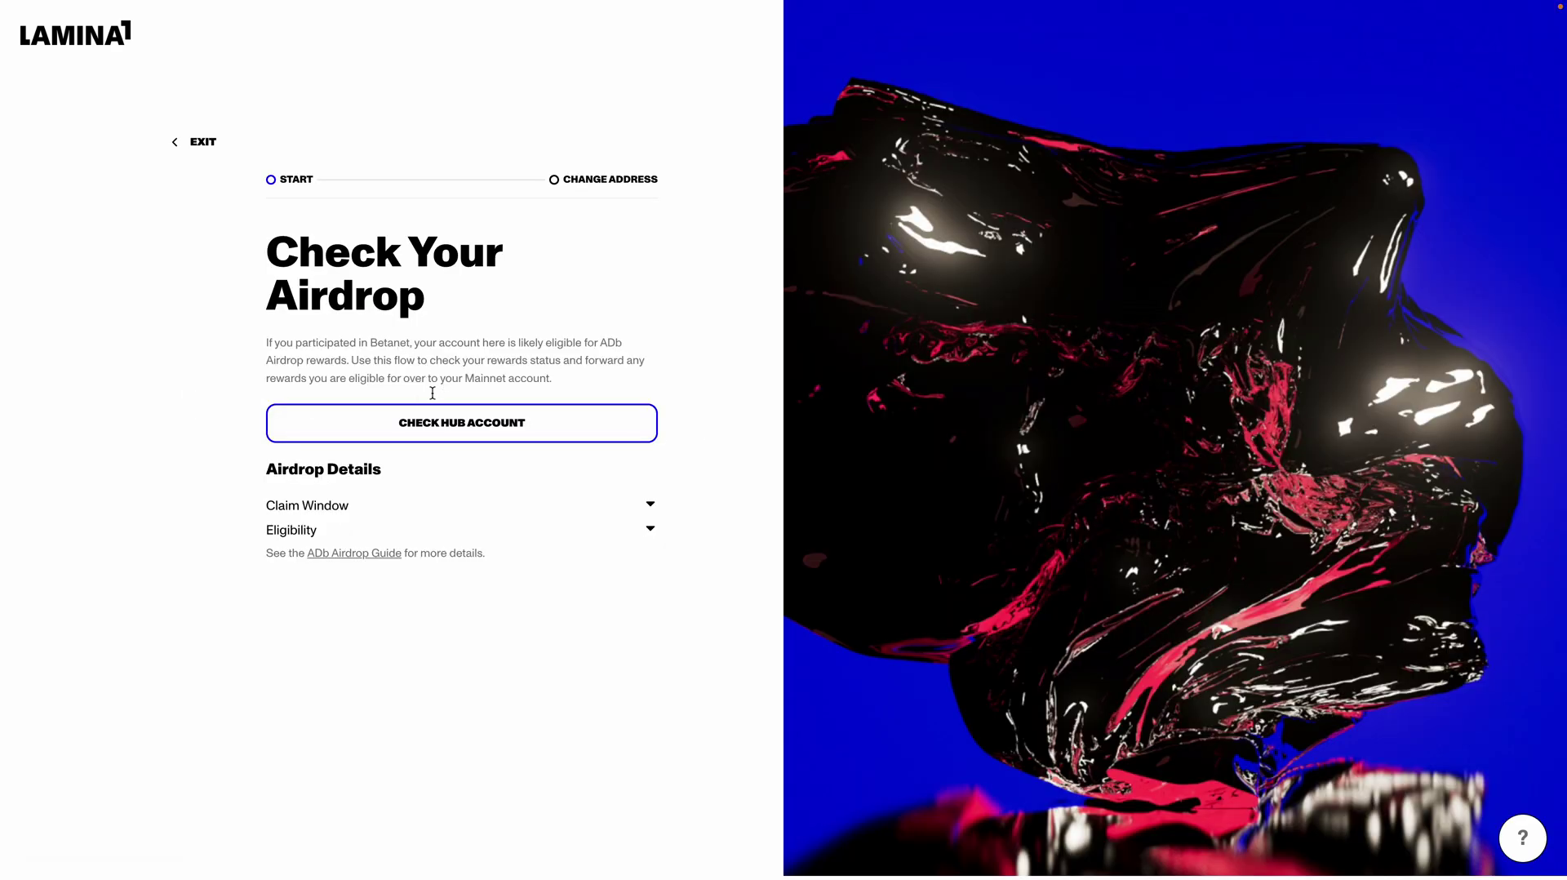
left_click(381, 434)
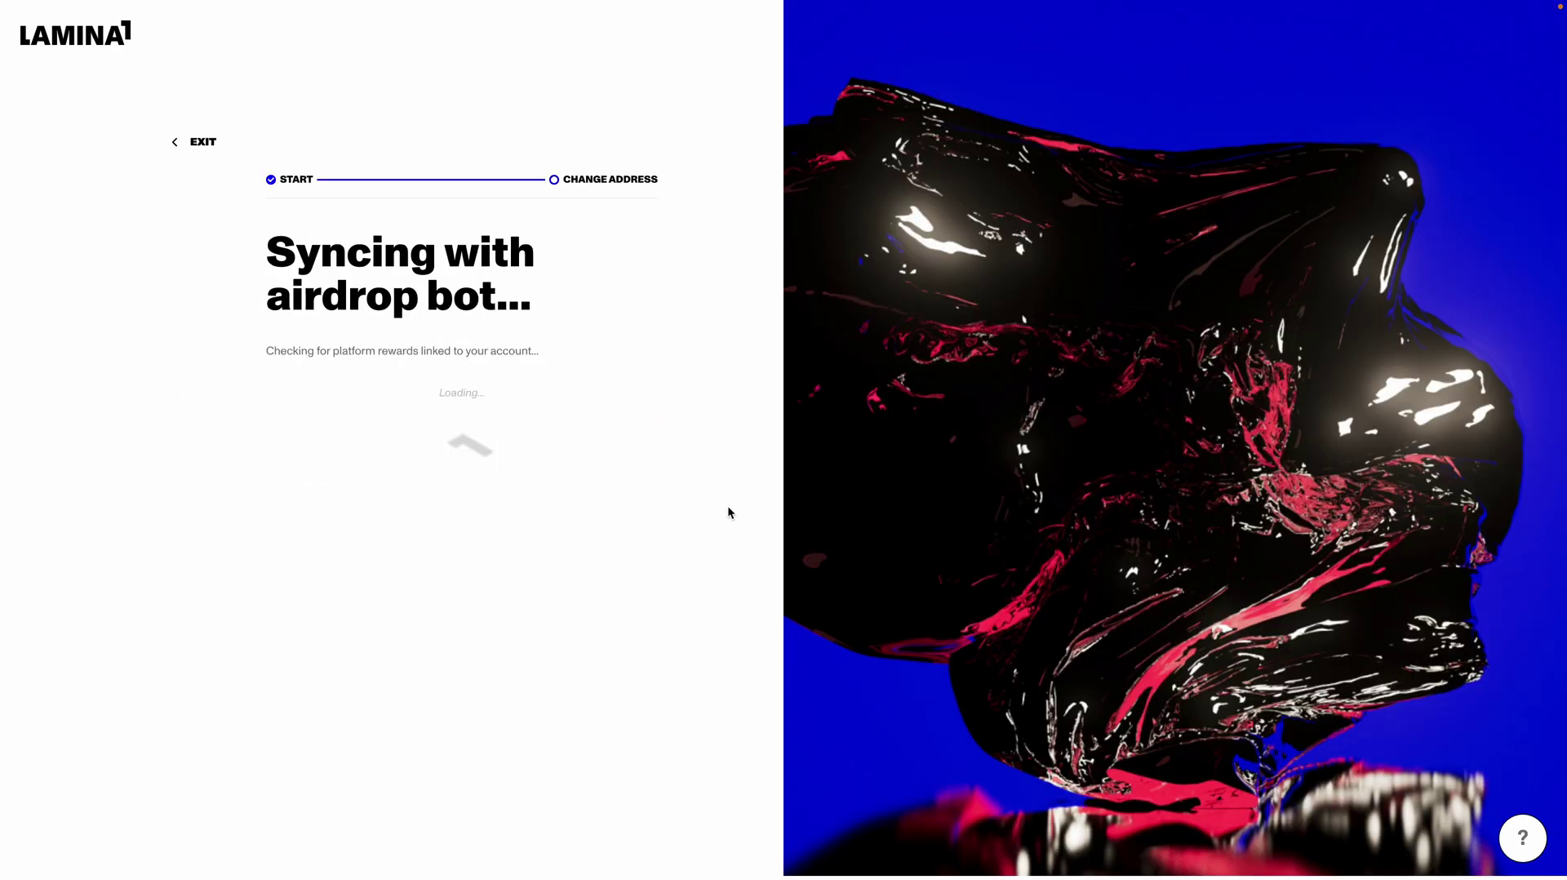
mouse_move(340, 5)
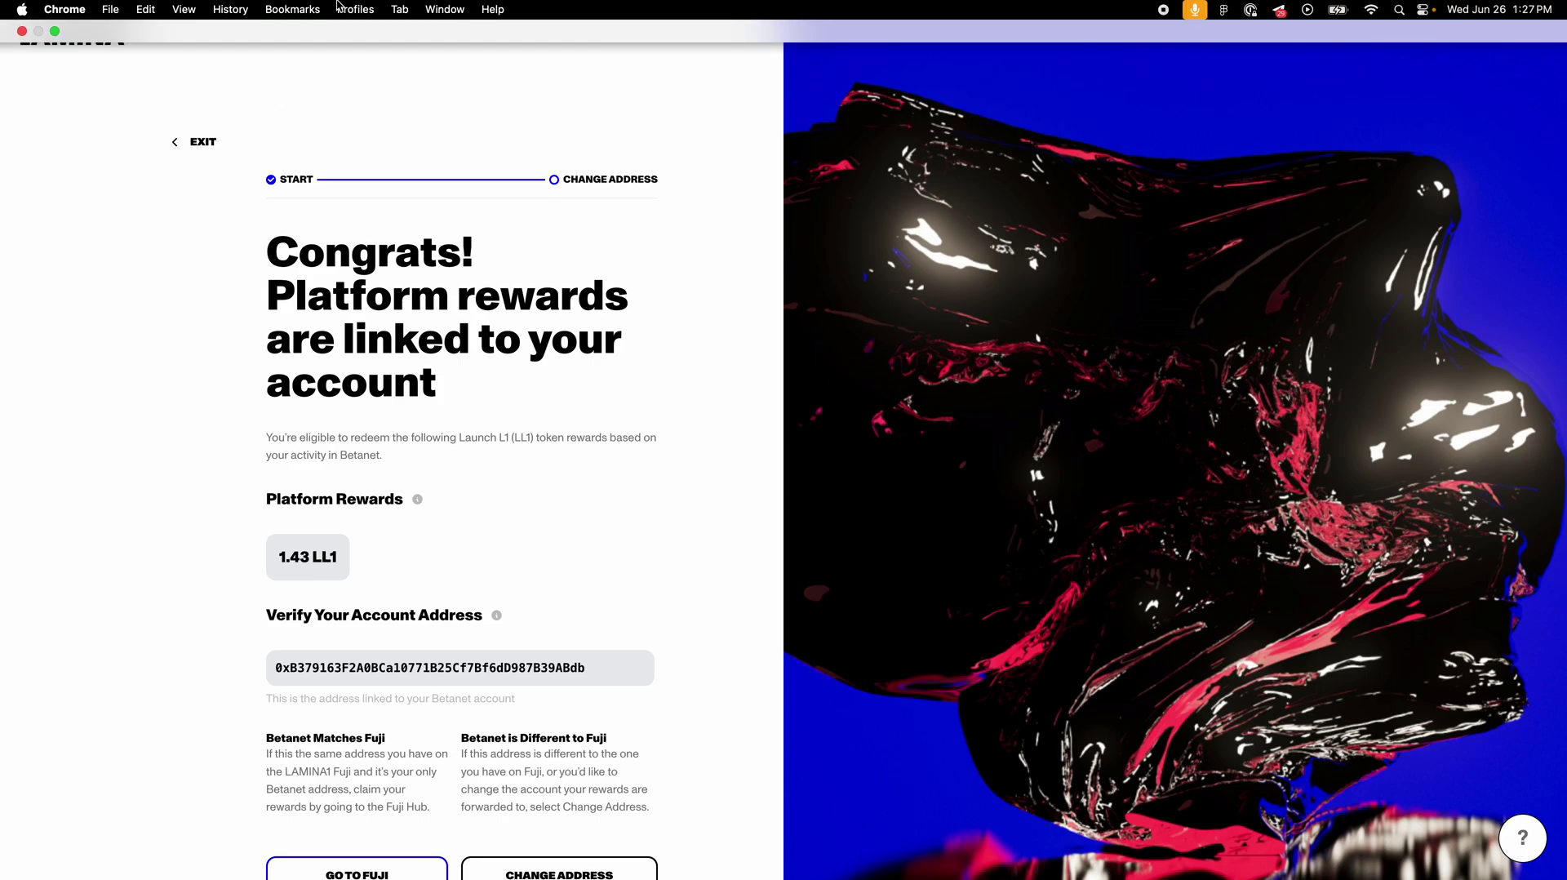
left_click(199, 142)
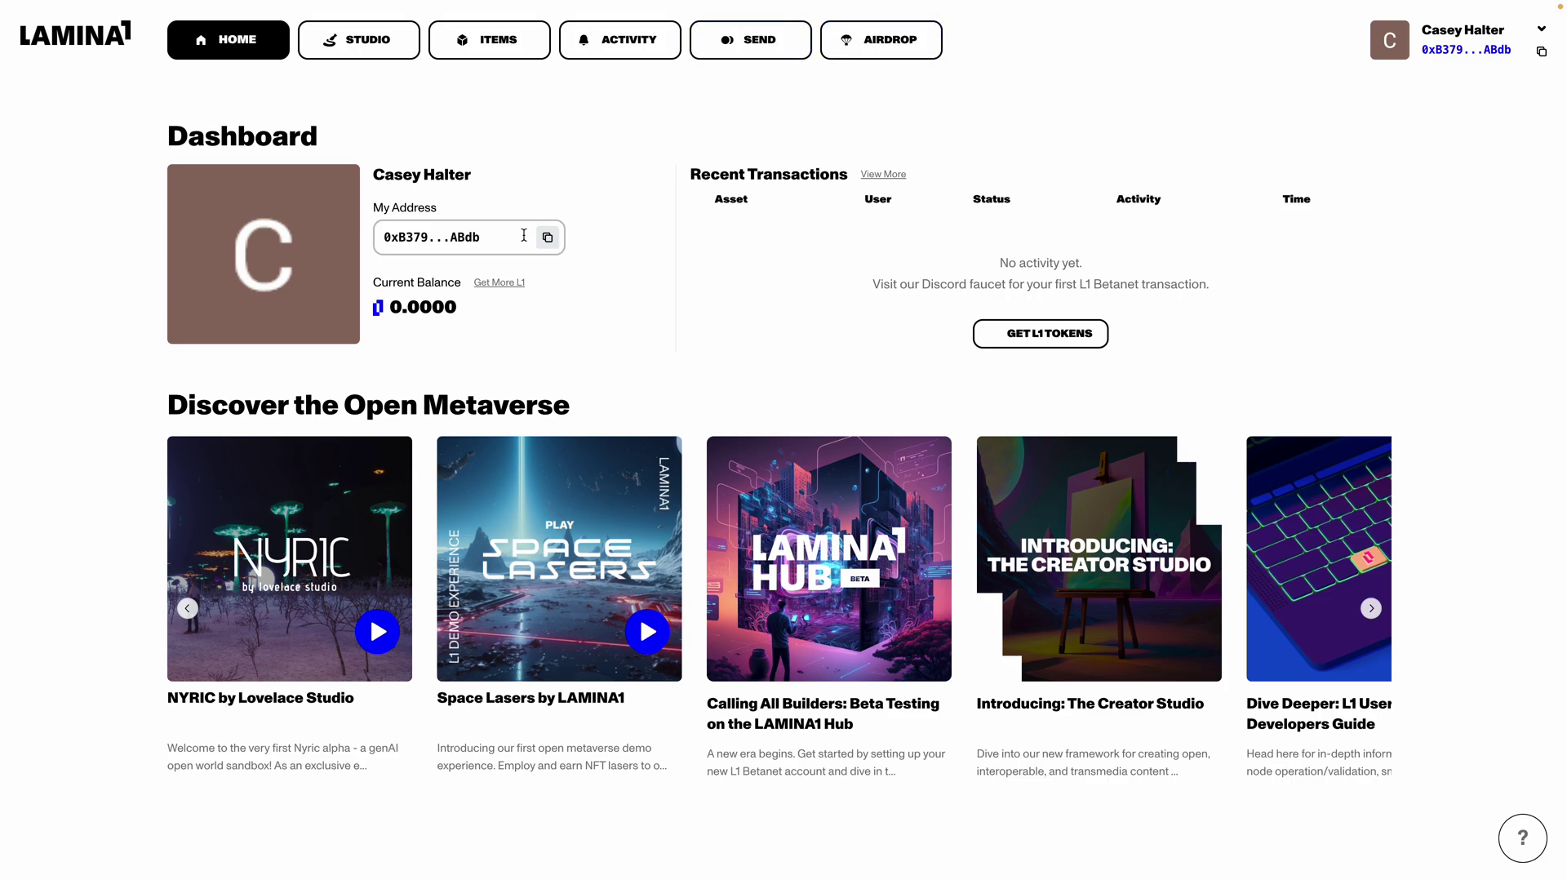
left_click(551, 245)
Step: Summon the L1 Airdrop bot panel in the Discord airdrop channel
mouse_move(539, 7)
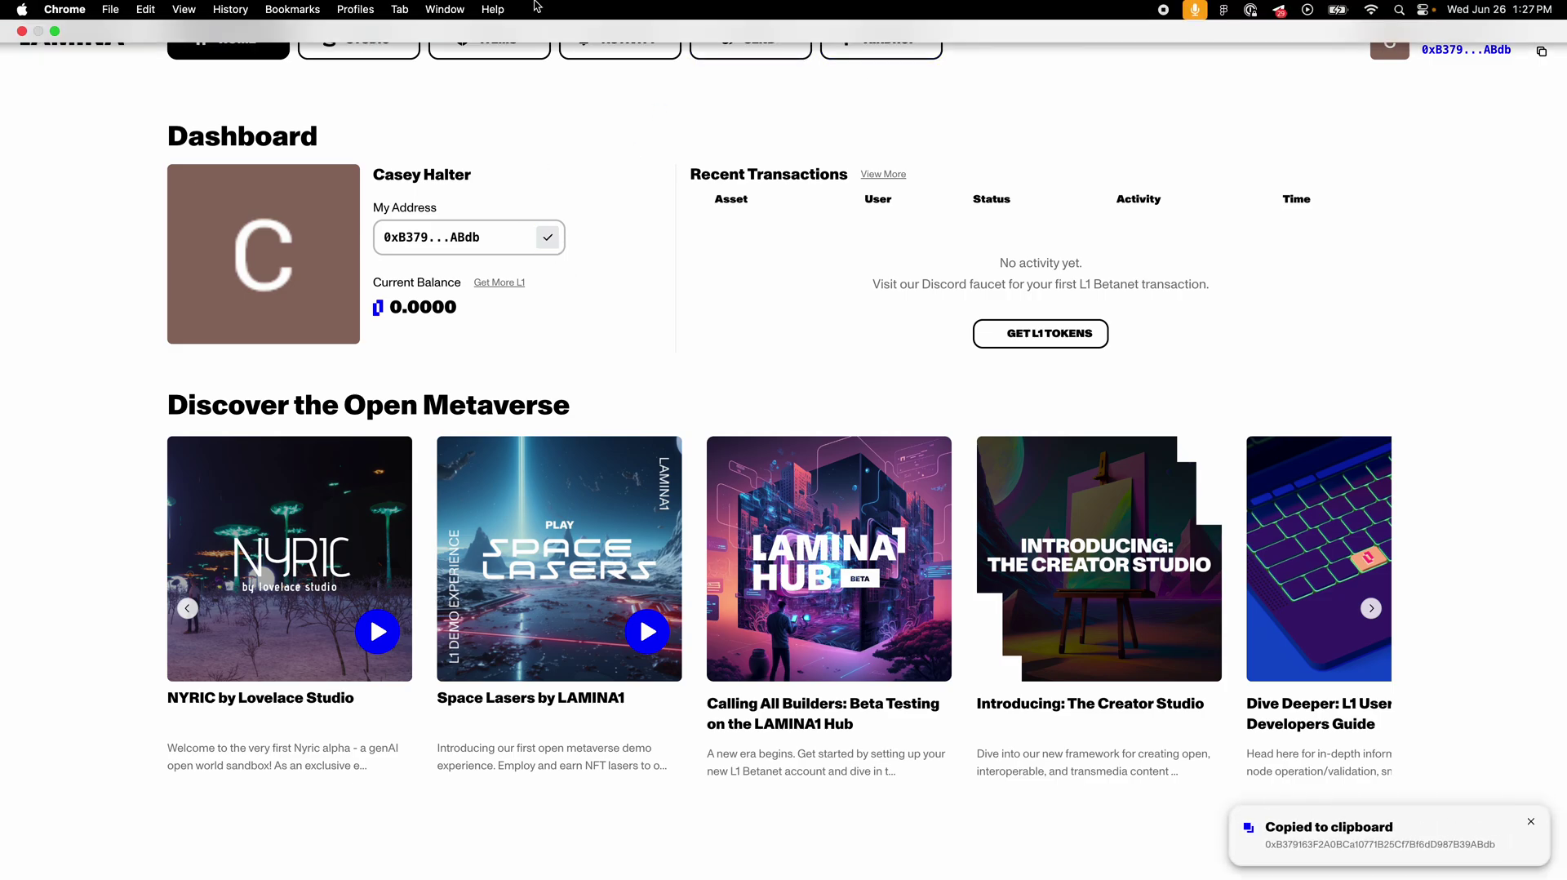
left_click(54, 31)
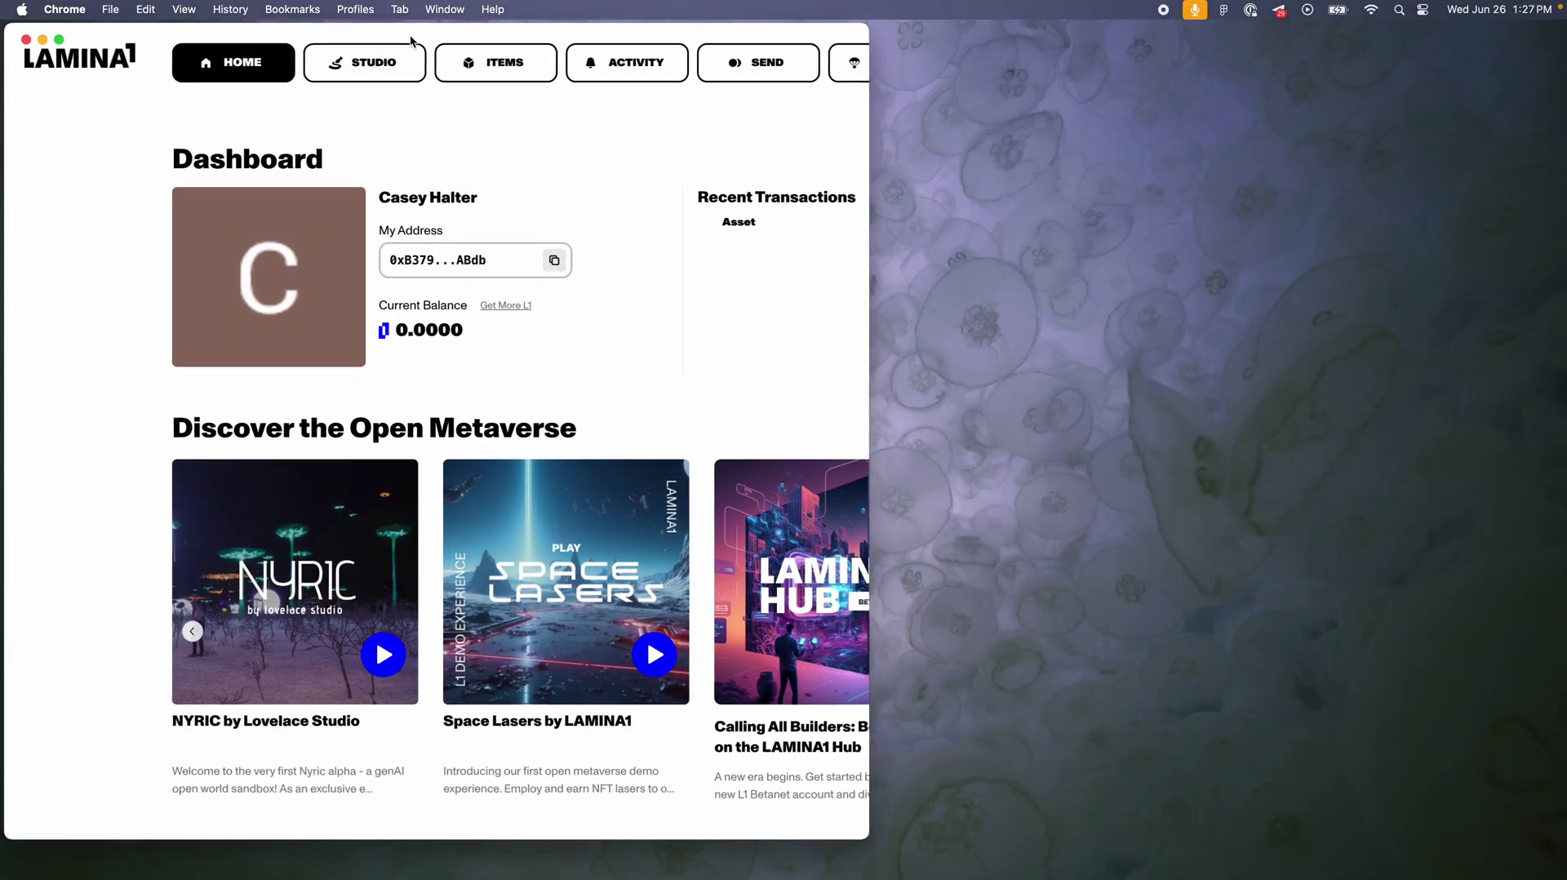
left_click(506, 39)
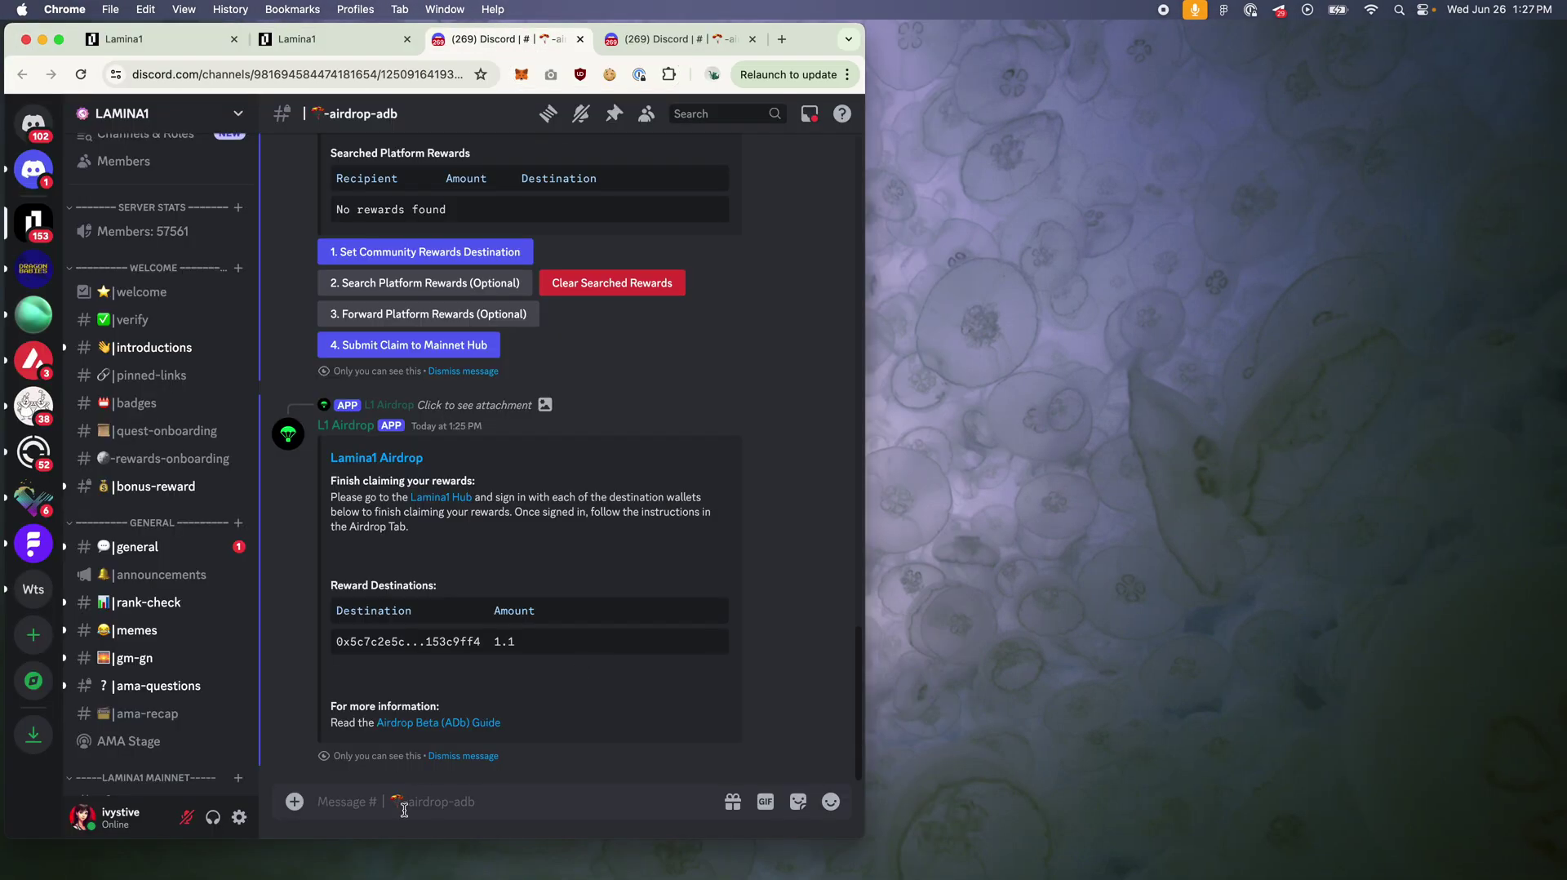
type("/air")
left_click(463, 439)
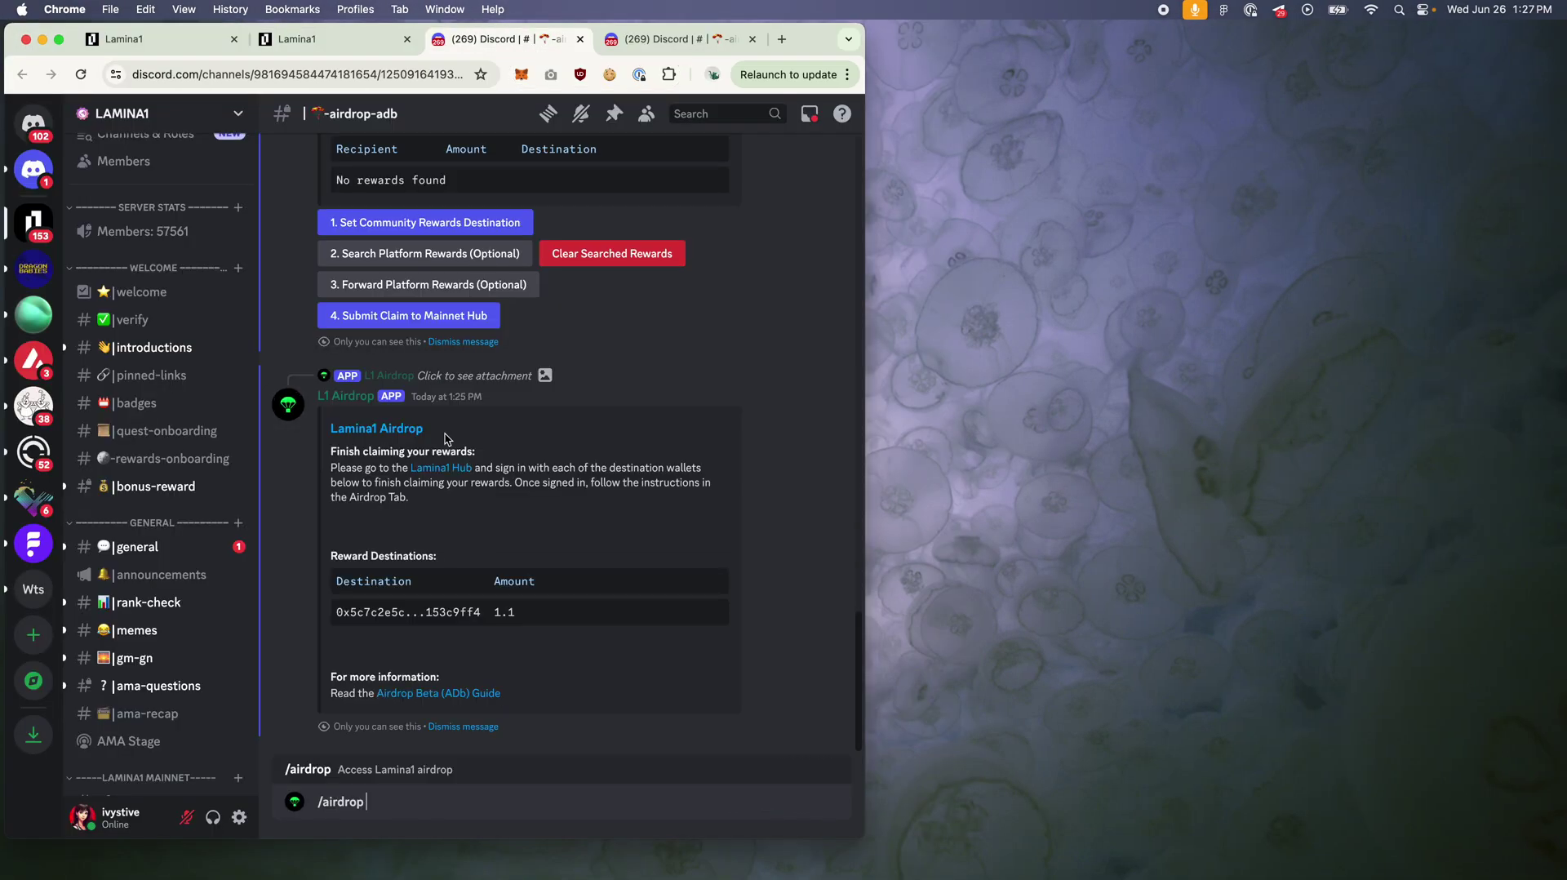
key("Return")
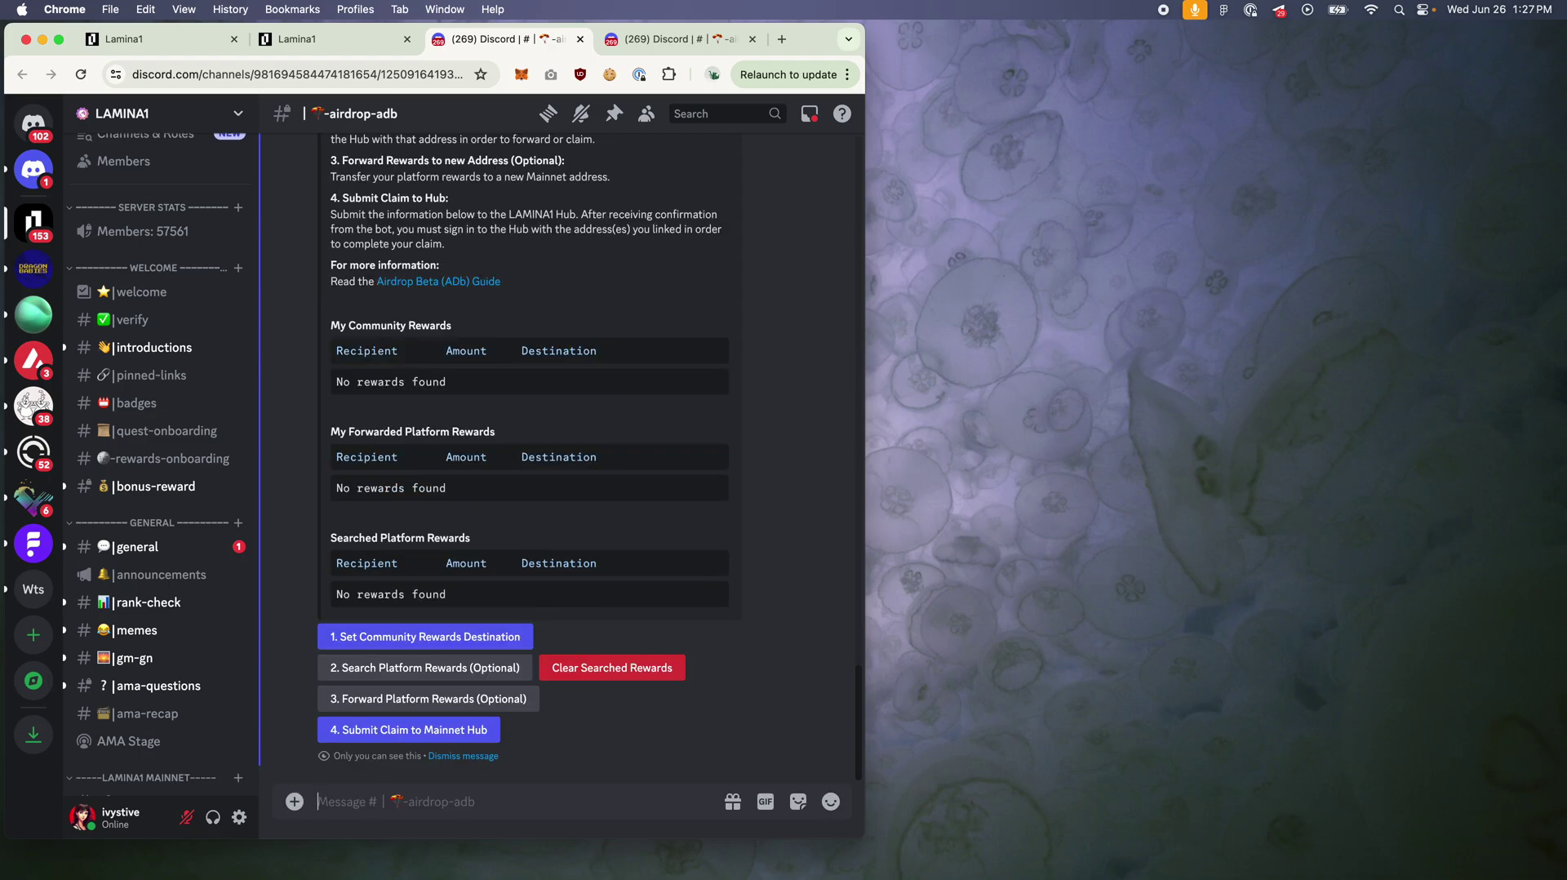
Step: Search platform rewards for the pasted wallet address, finding 1.4 in rewards
left_click(502, 668)
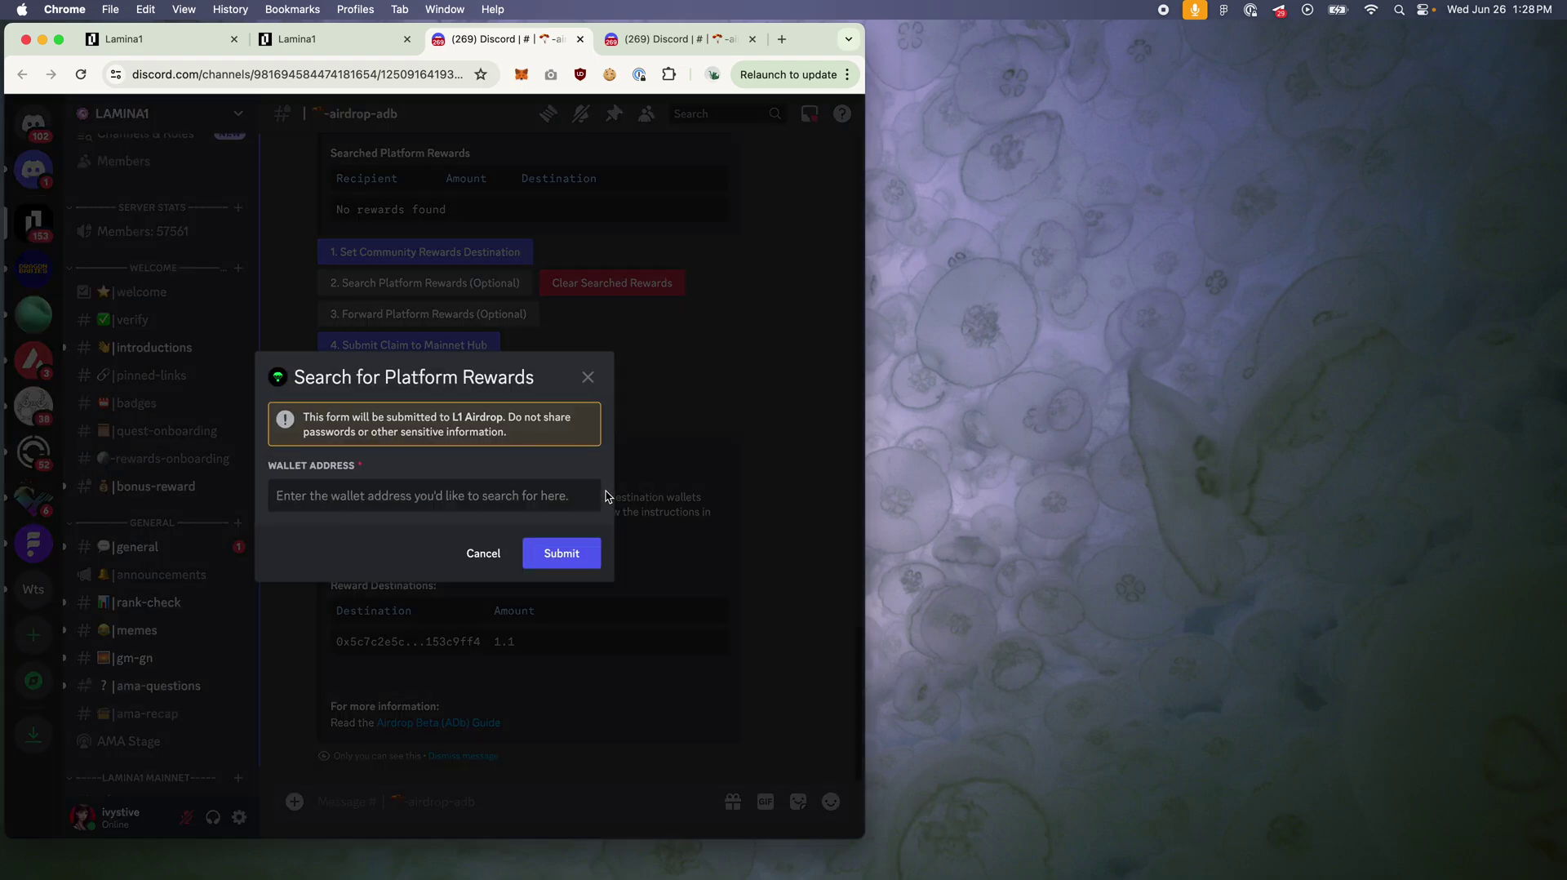
key("super+v")
left_click(584, 552)
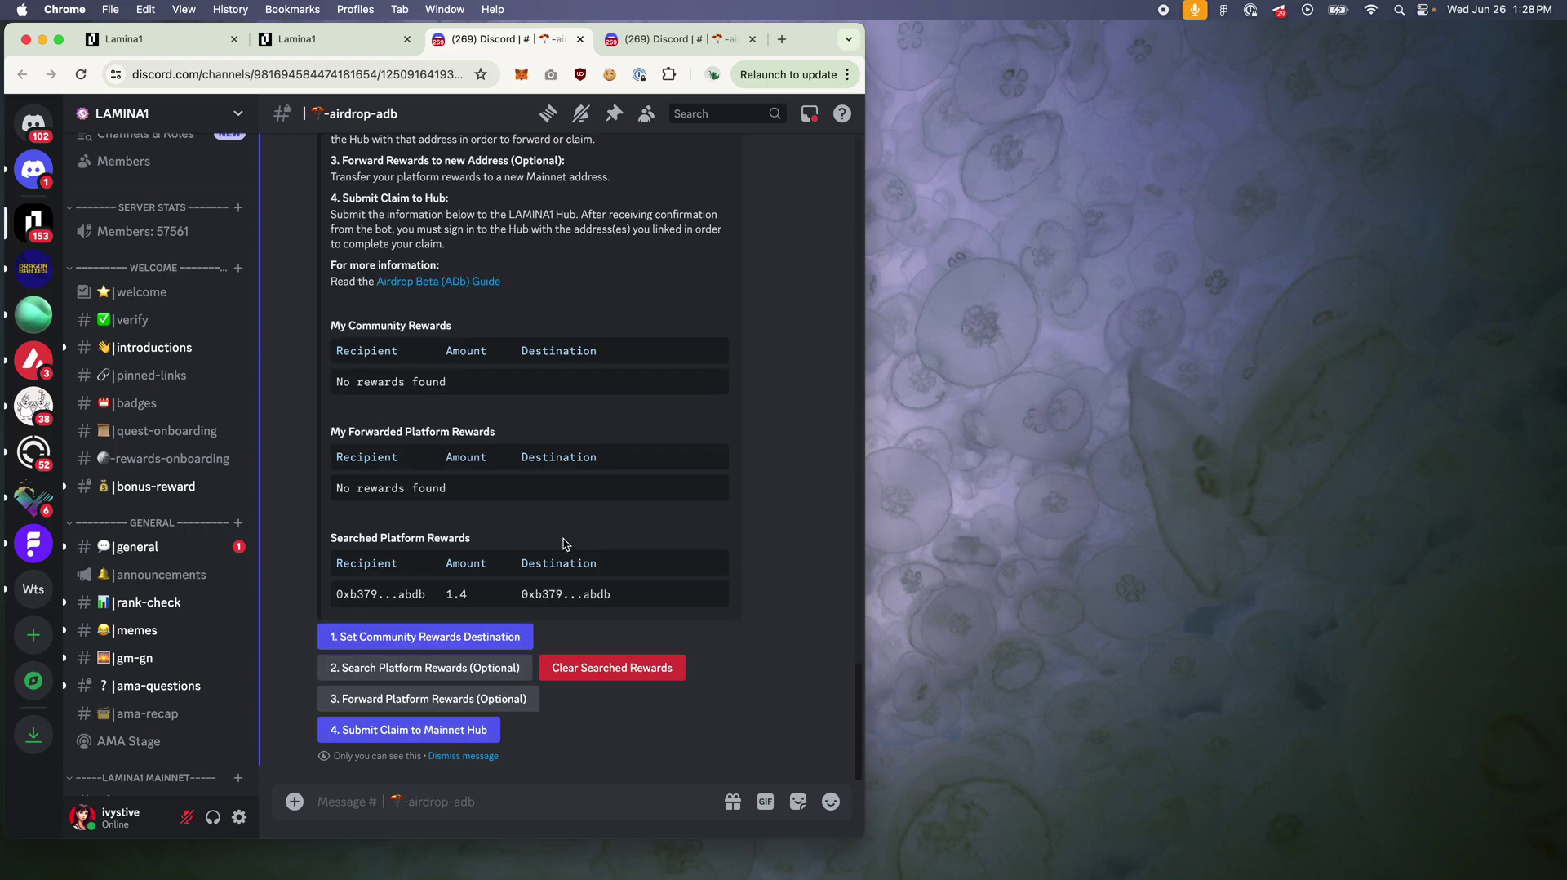
left_click_drag(627, 603, 331, 601)
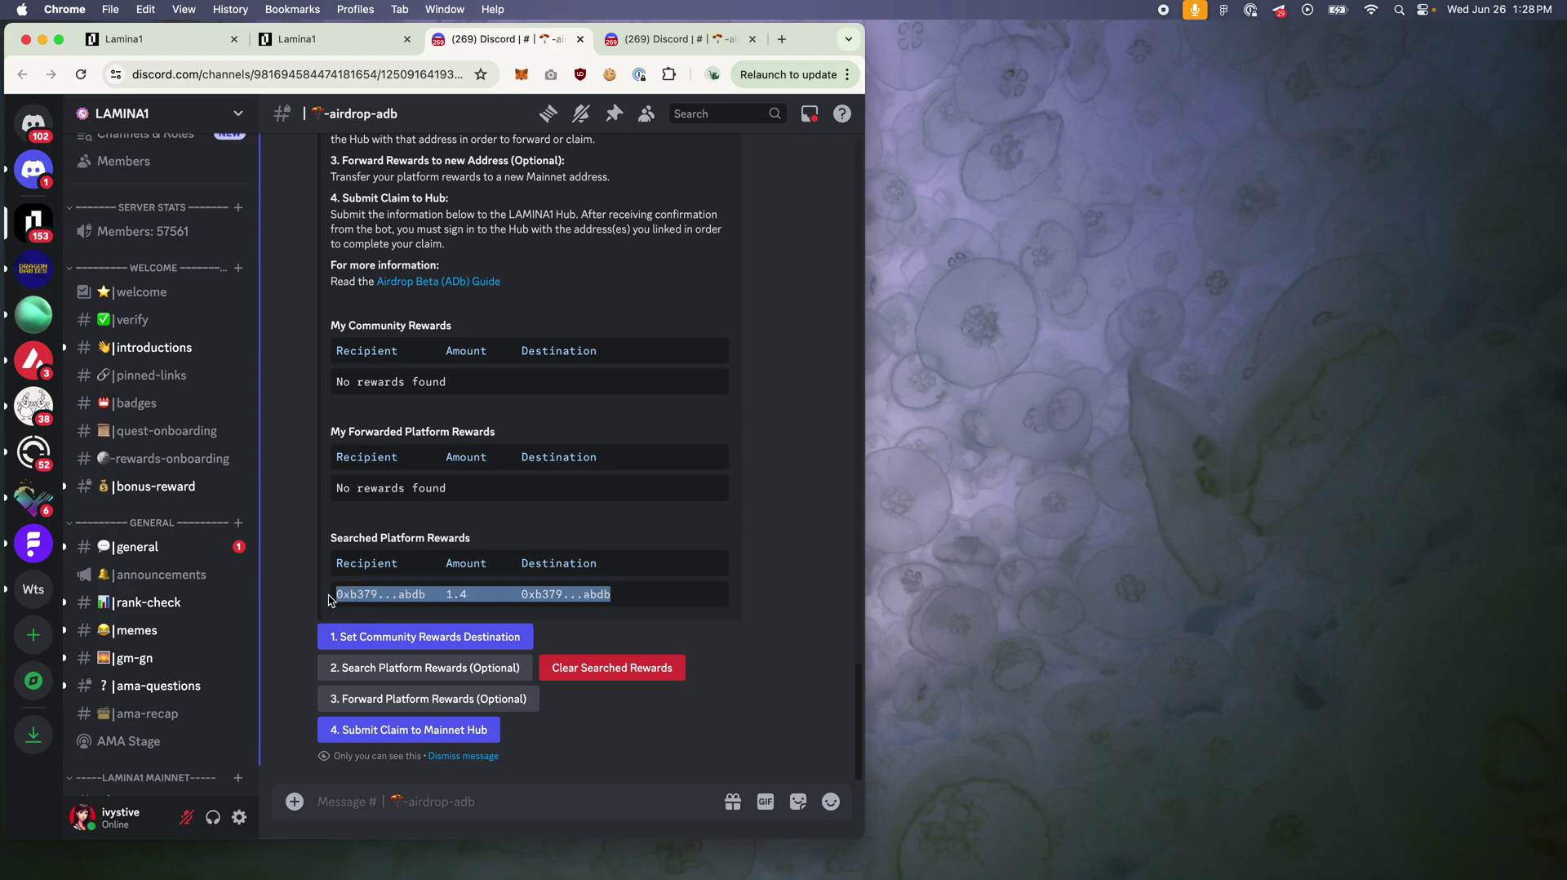
left_click(641, 593)
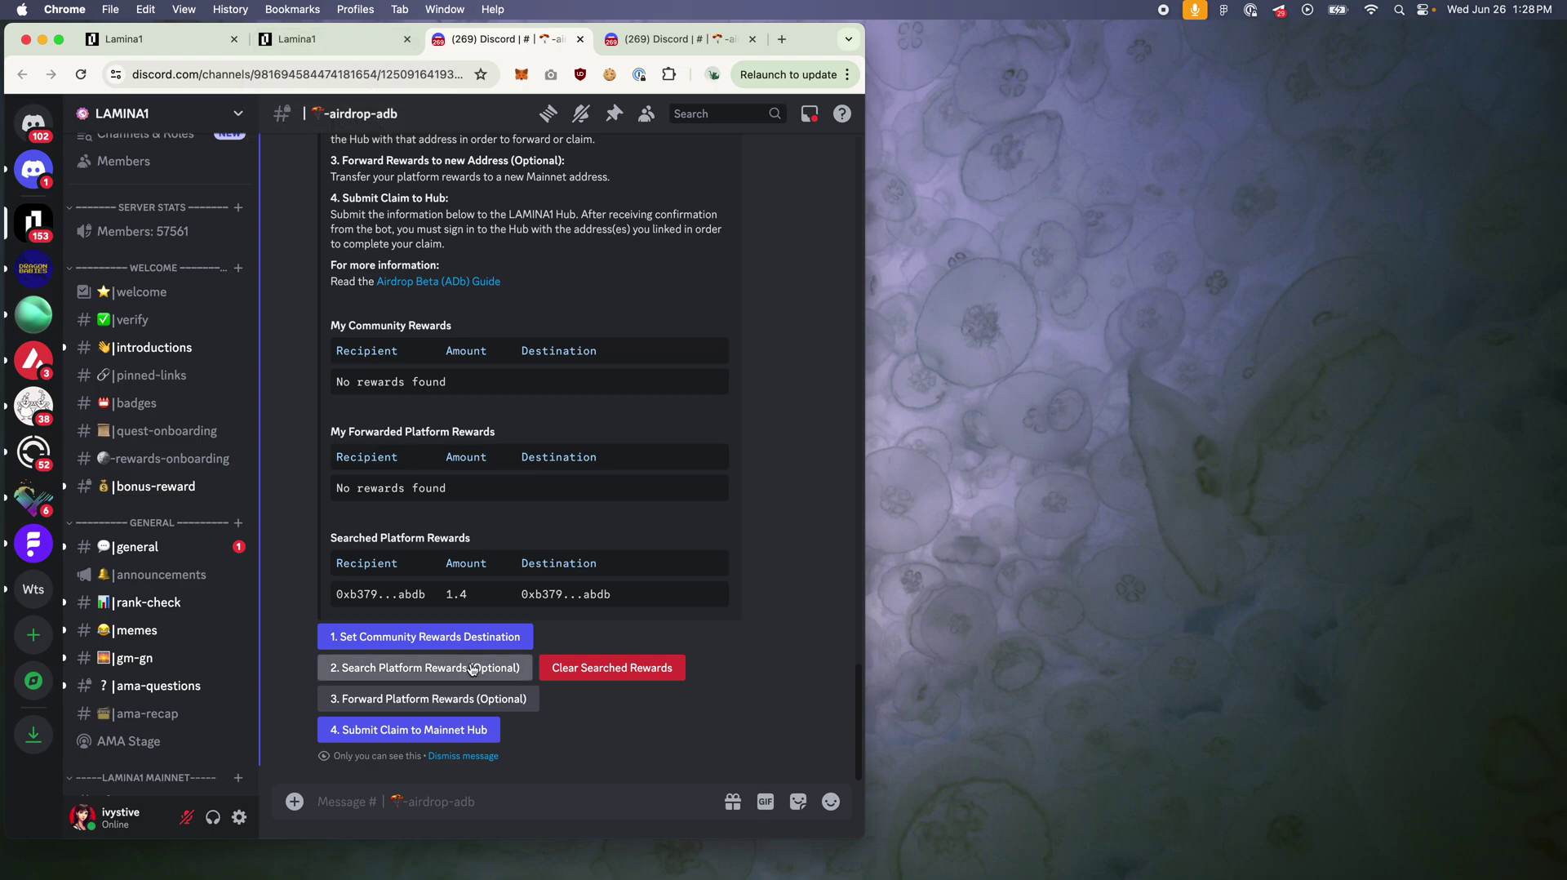
Step: Open the Lamina1 Hub Airdrop page and check this hub account's rewards
left_click(340, 42)
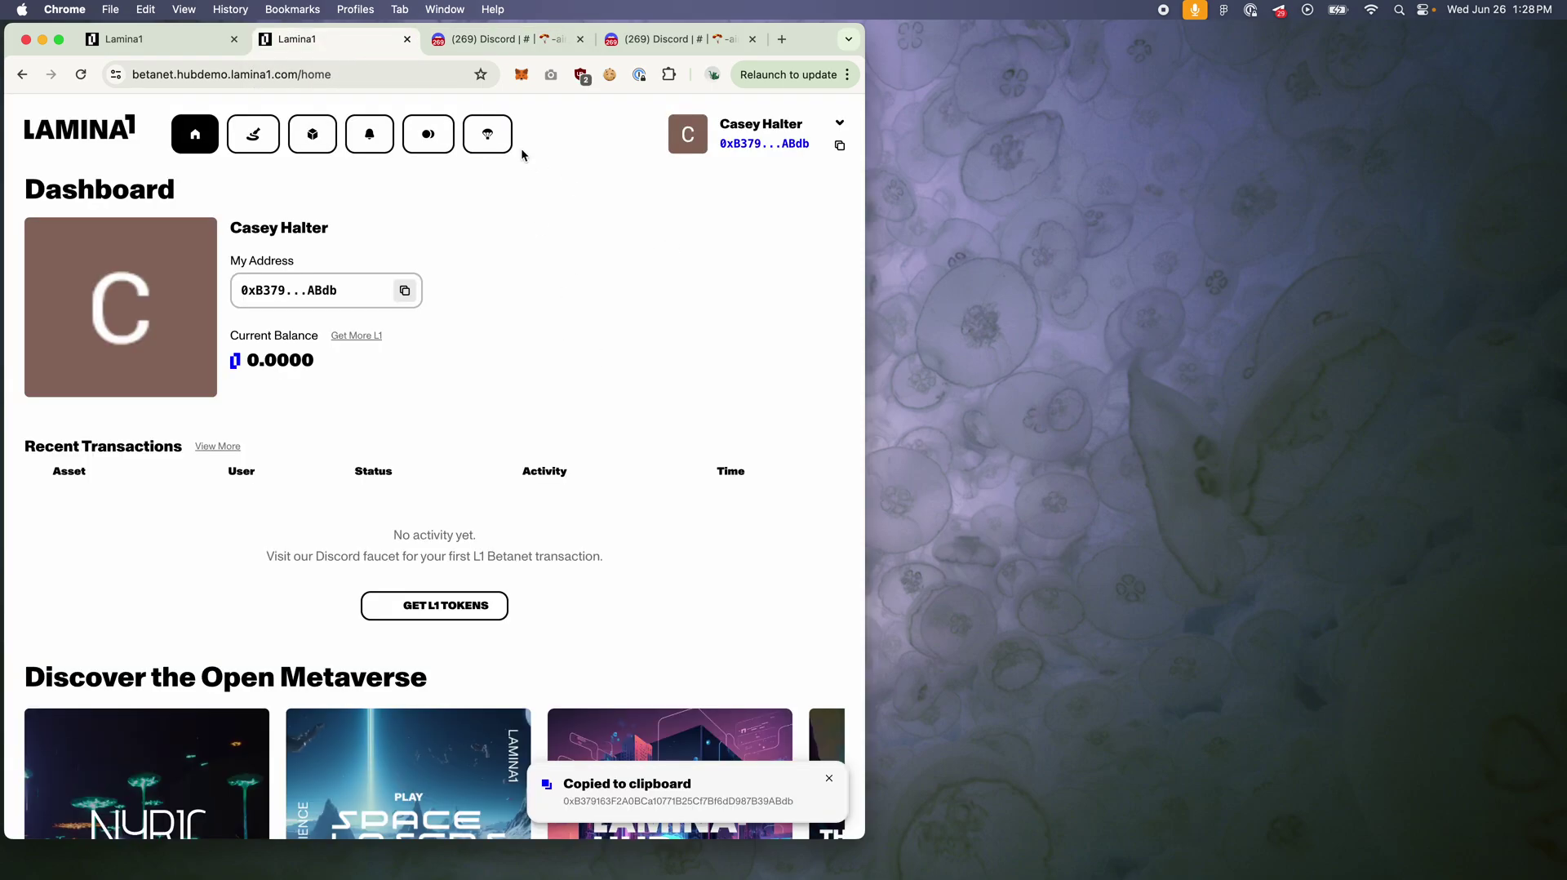
left_click(489, 135)
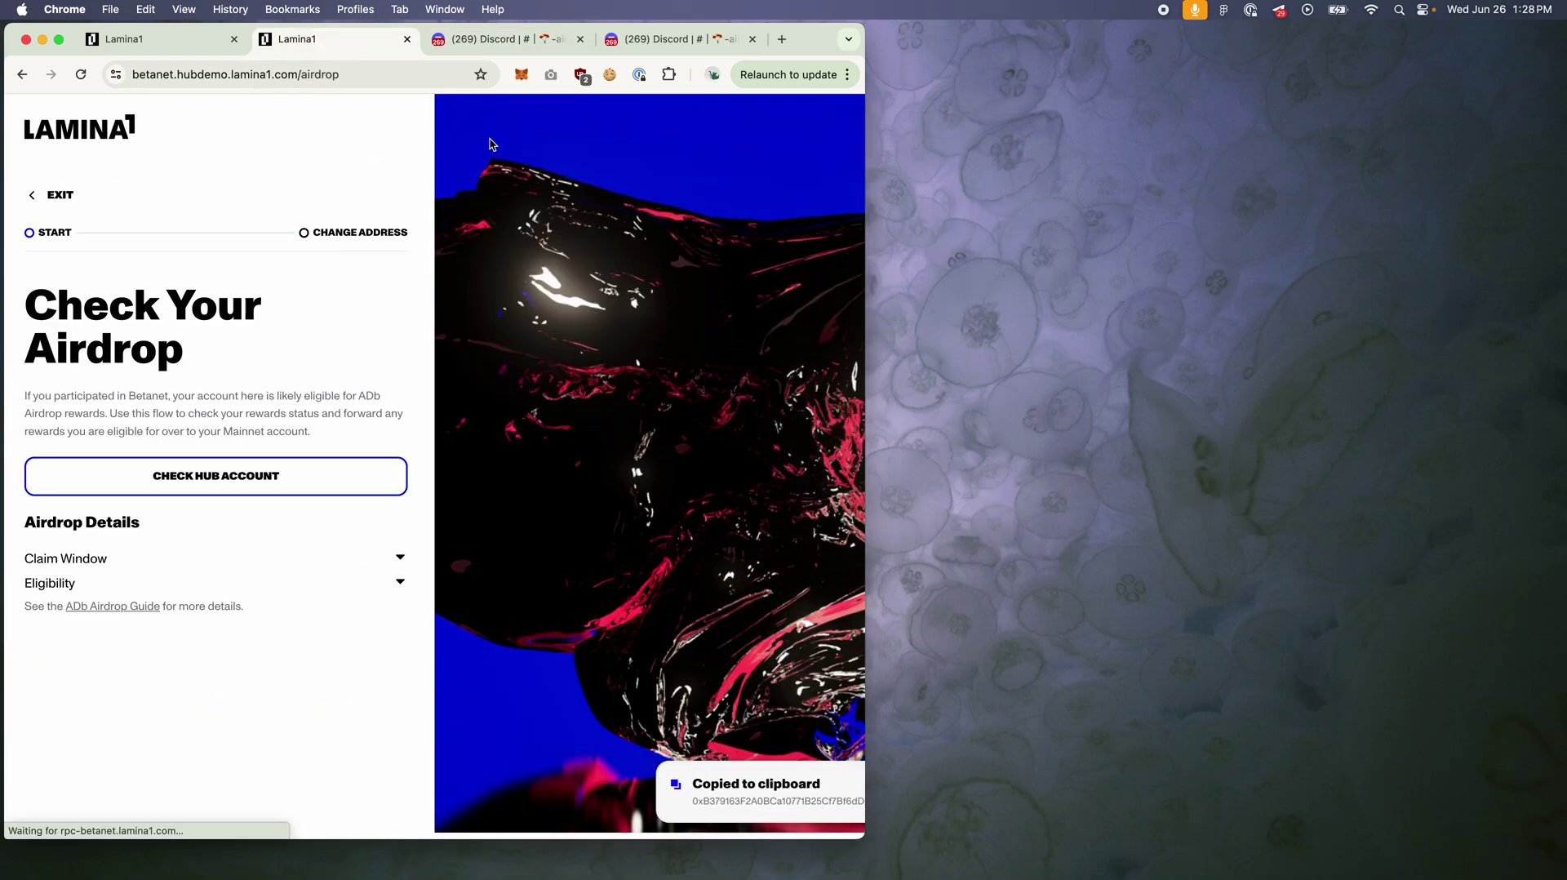
left_click(243, 489)
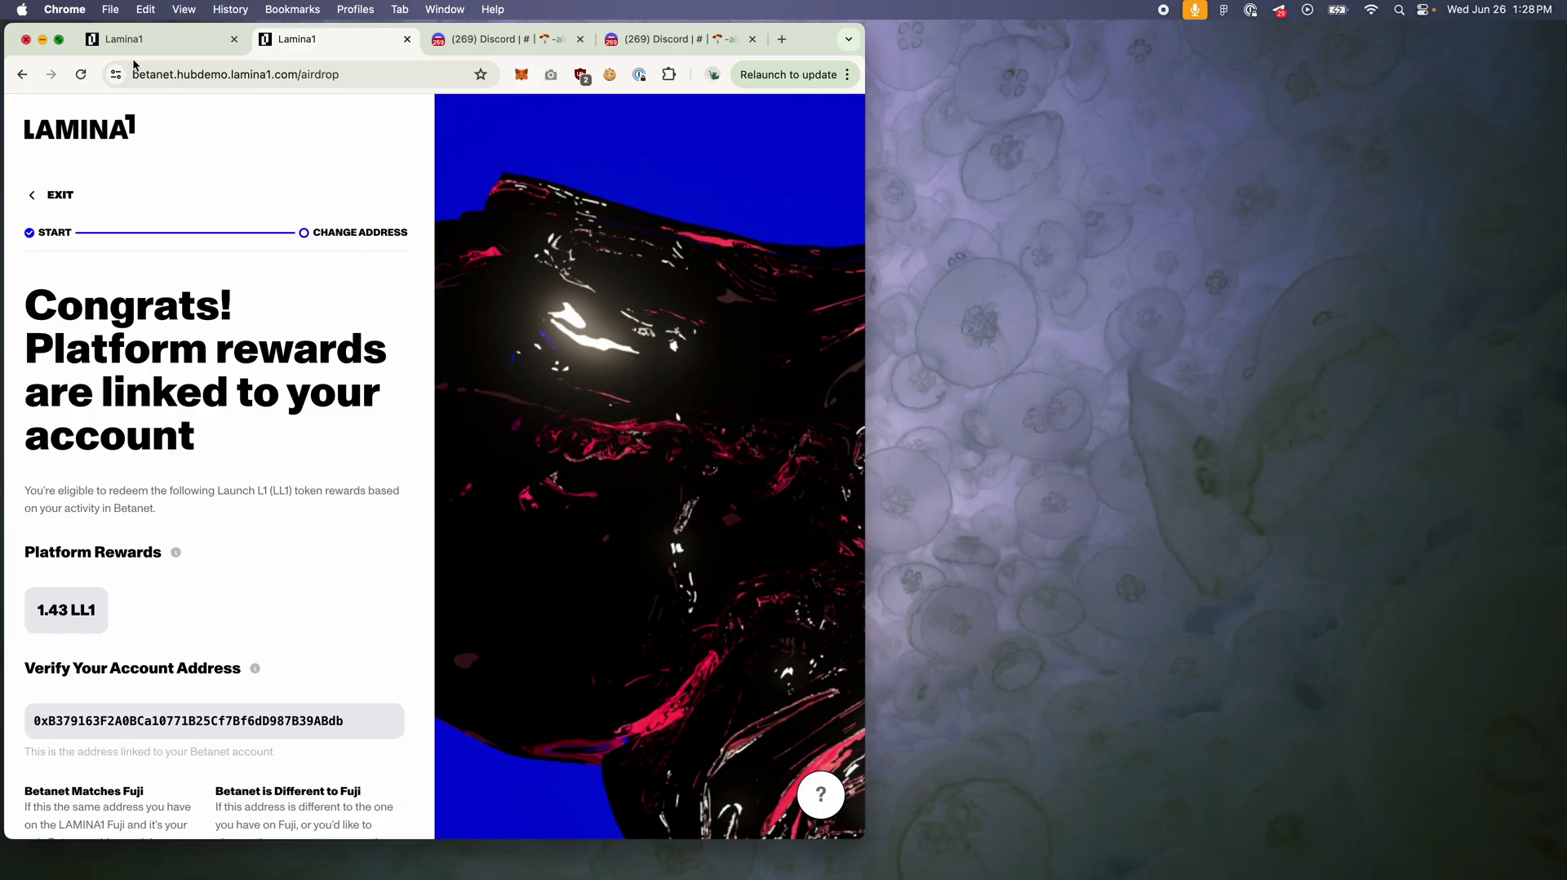
key("ctrl+super+f")
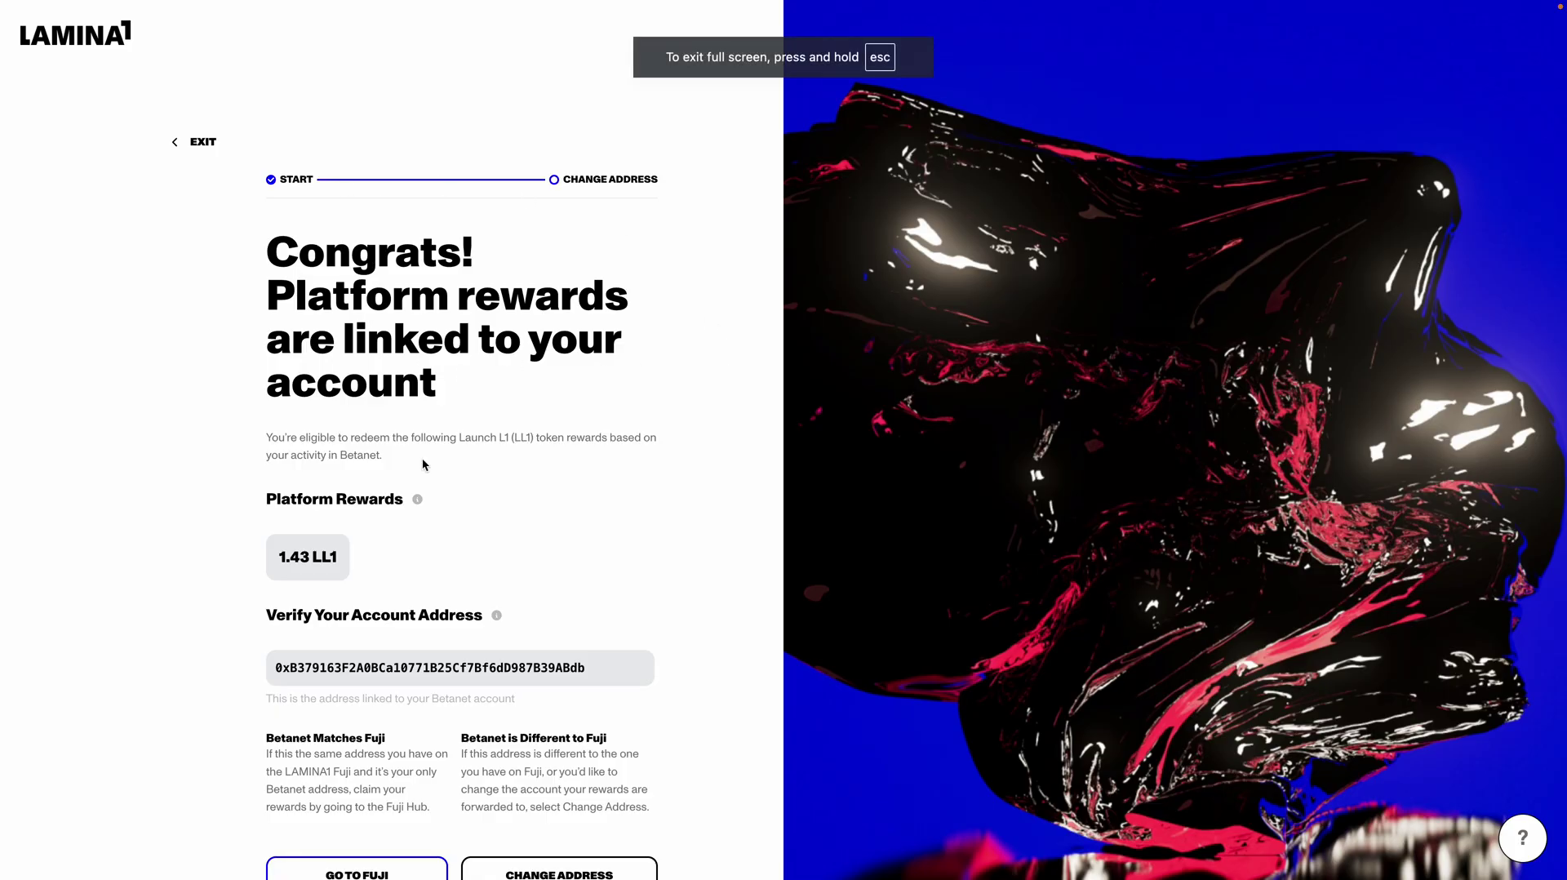
scroll(462, 532, "down", 1)
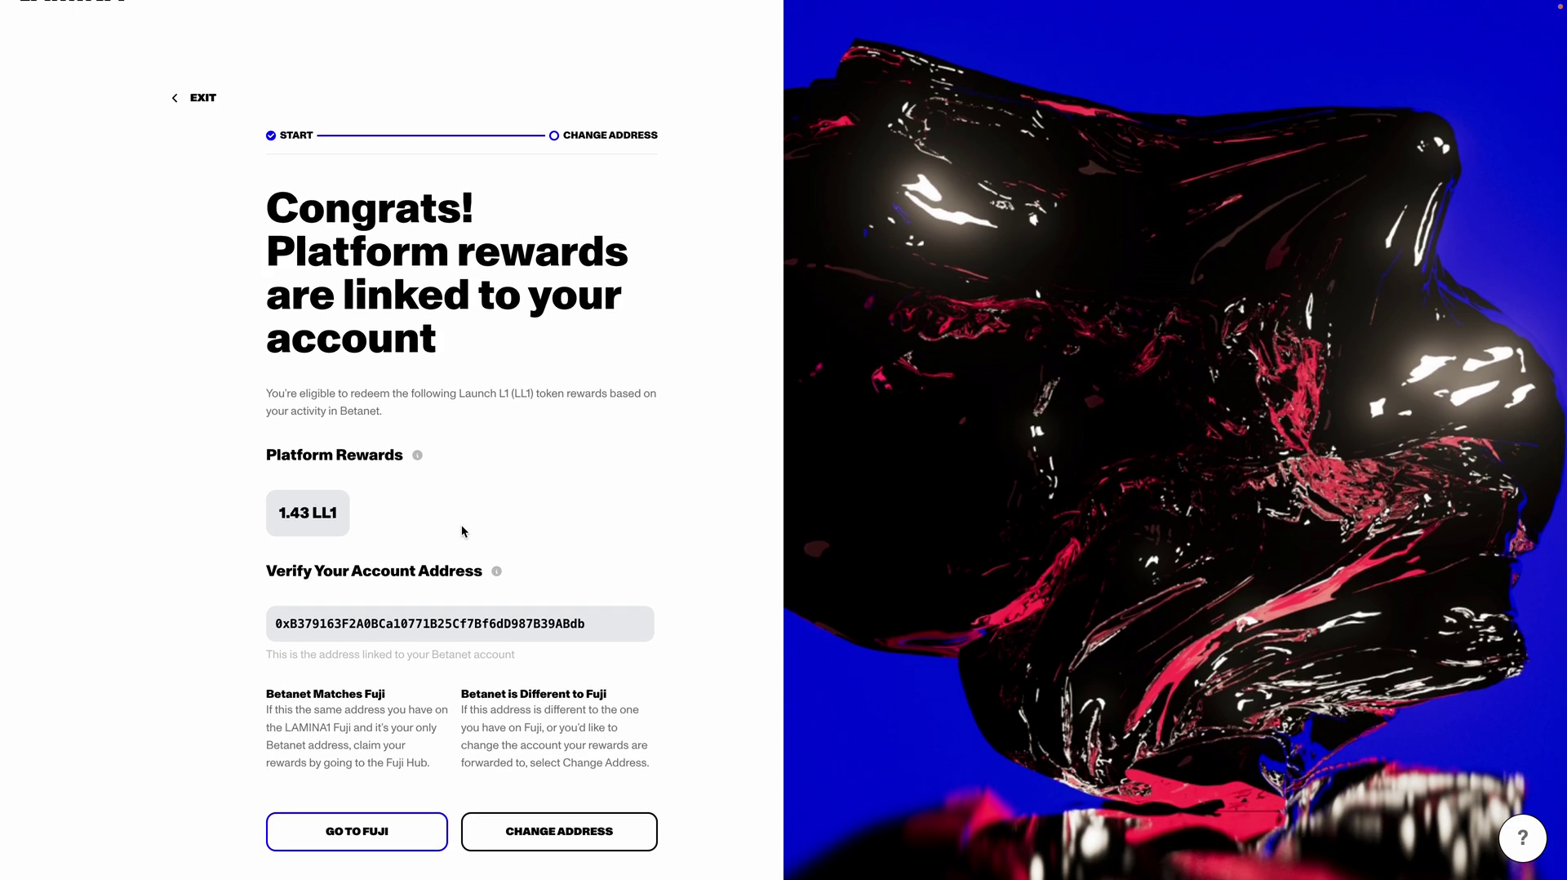
Step: Change the reward address to the pasted Fuji address, then sign and copy the 1.43 LL1 request
left_click(535, 844)
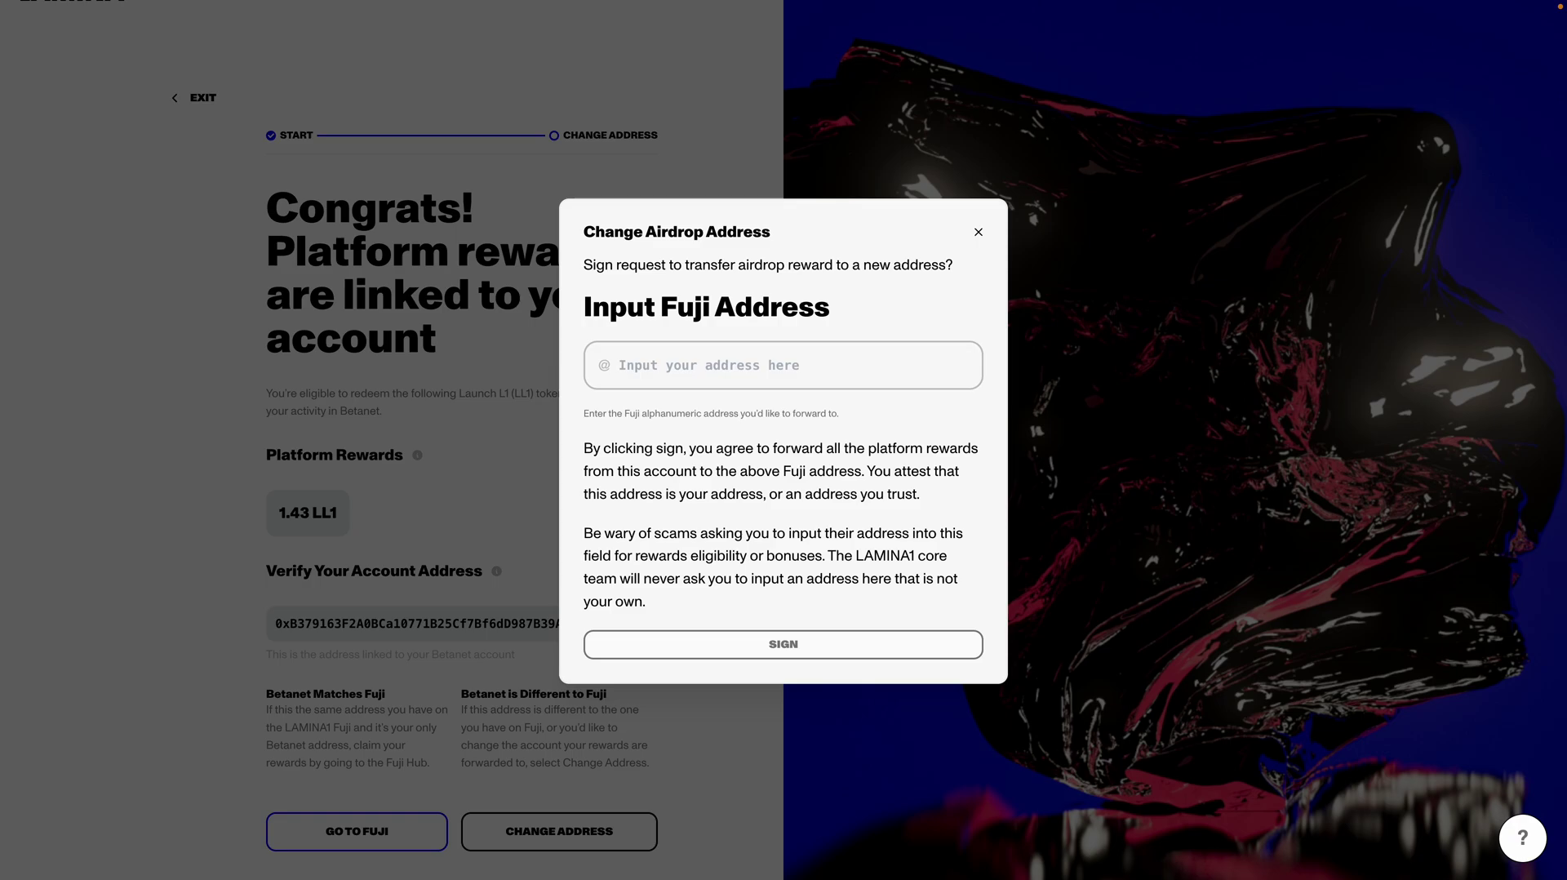
left_click(722, 369)
key("ctrl+v")
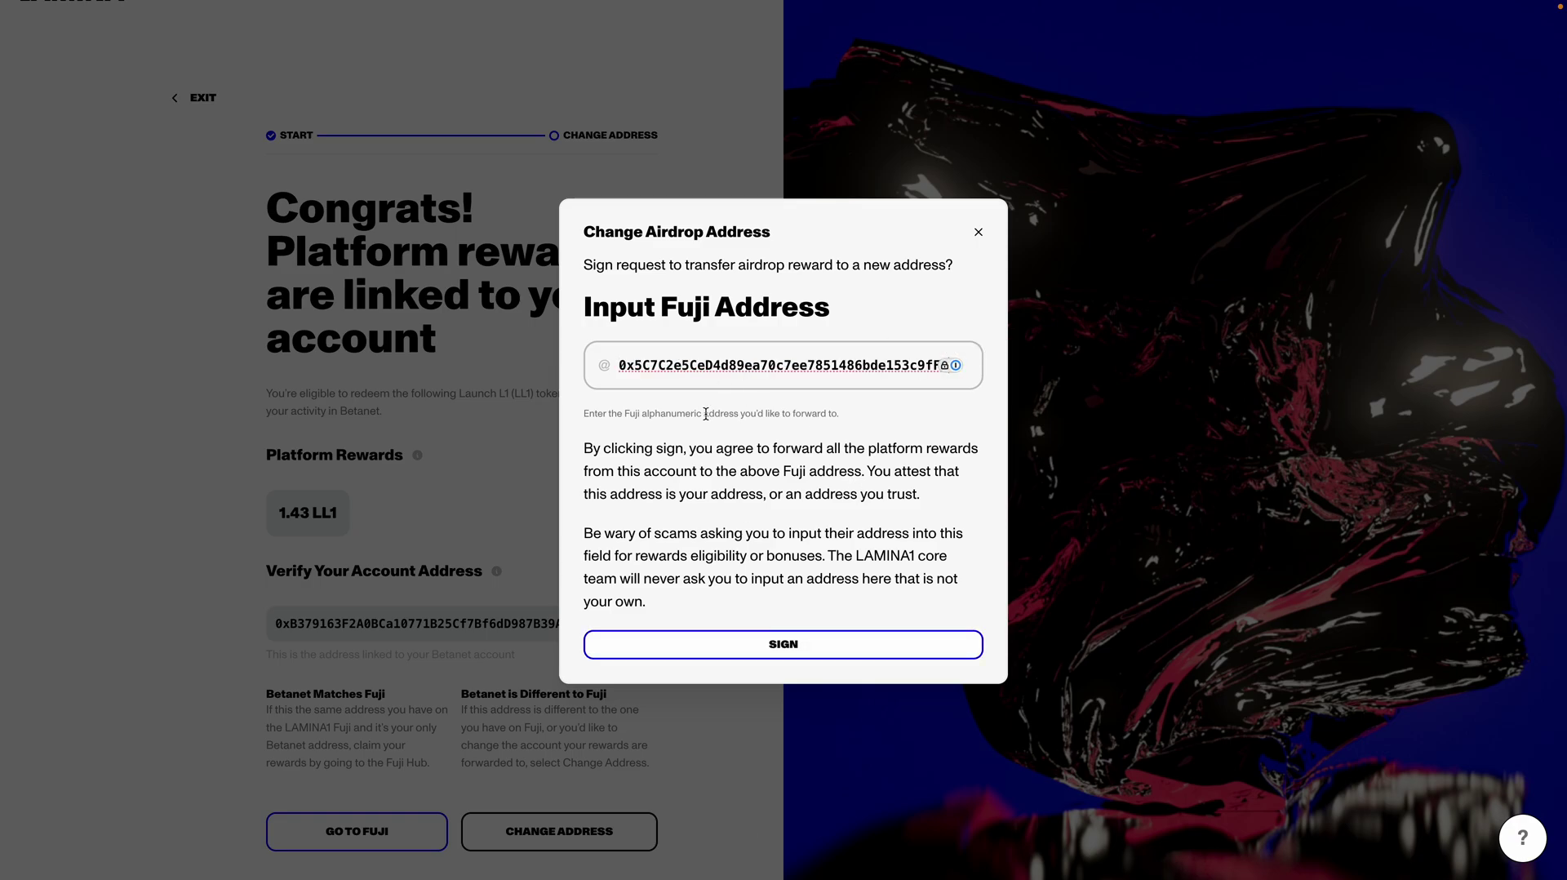
left_click(786, 634)
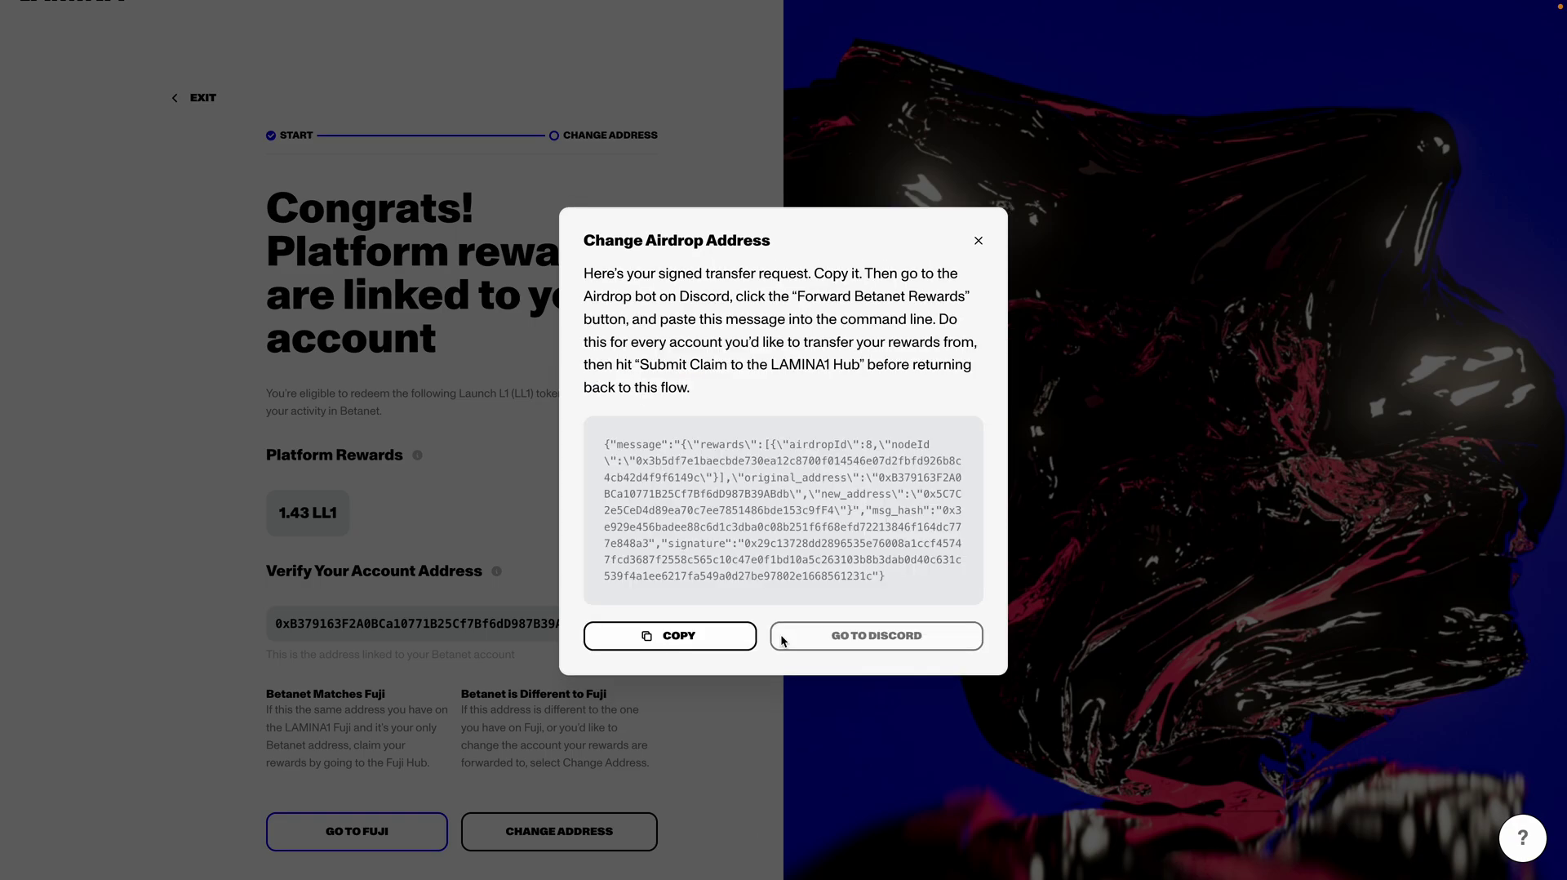
left_click(739, 637)
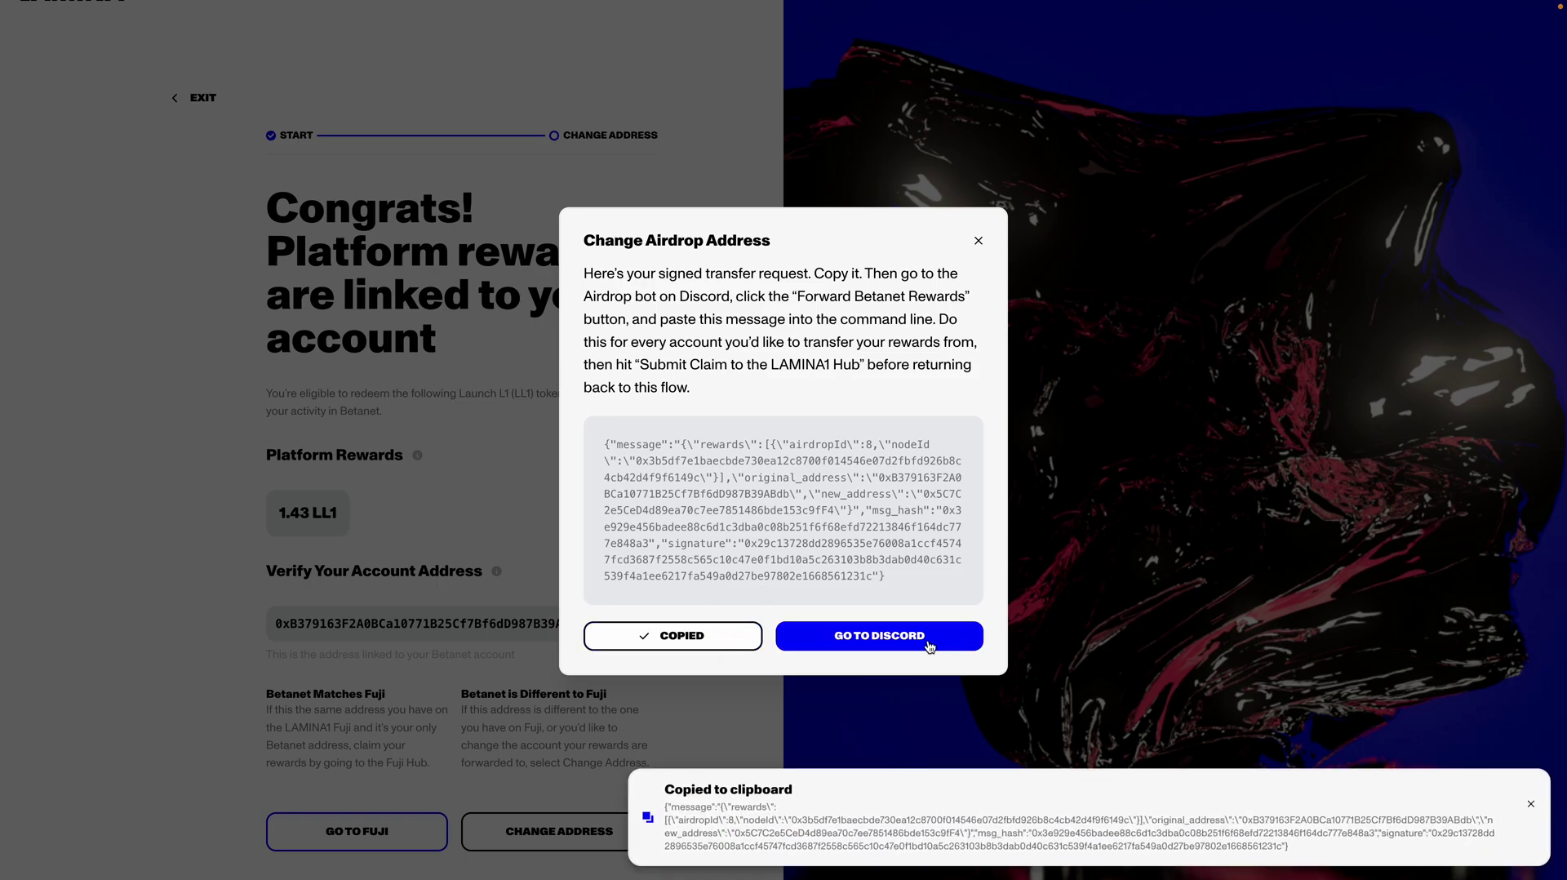
left_click(929, 638)
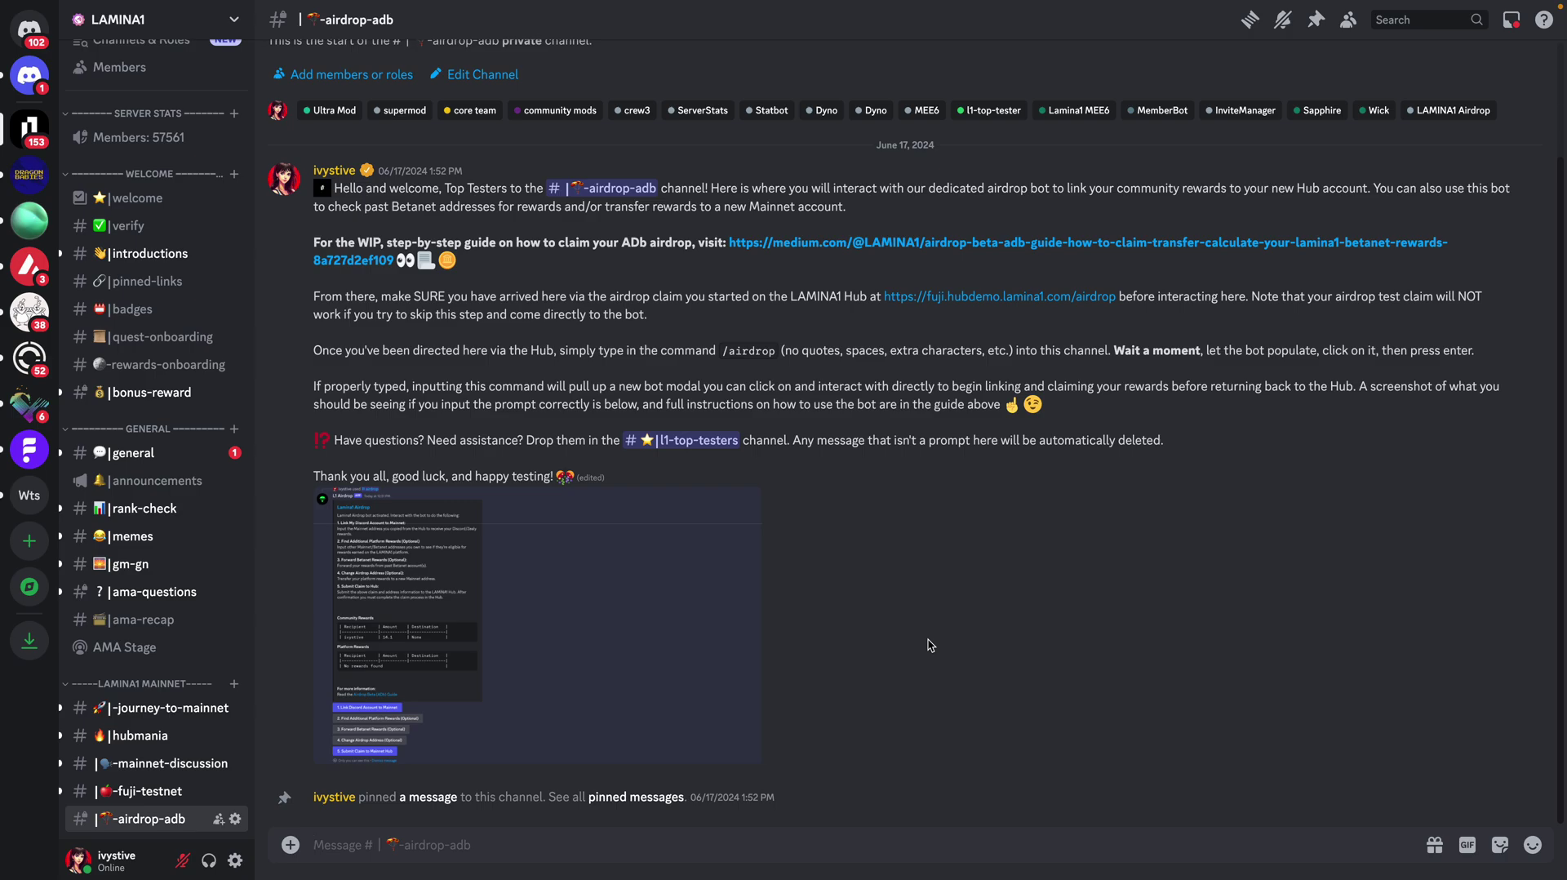
Step: Send /airdrop to the bot and open its Forward Platform Rewards form
type("/airdrop")
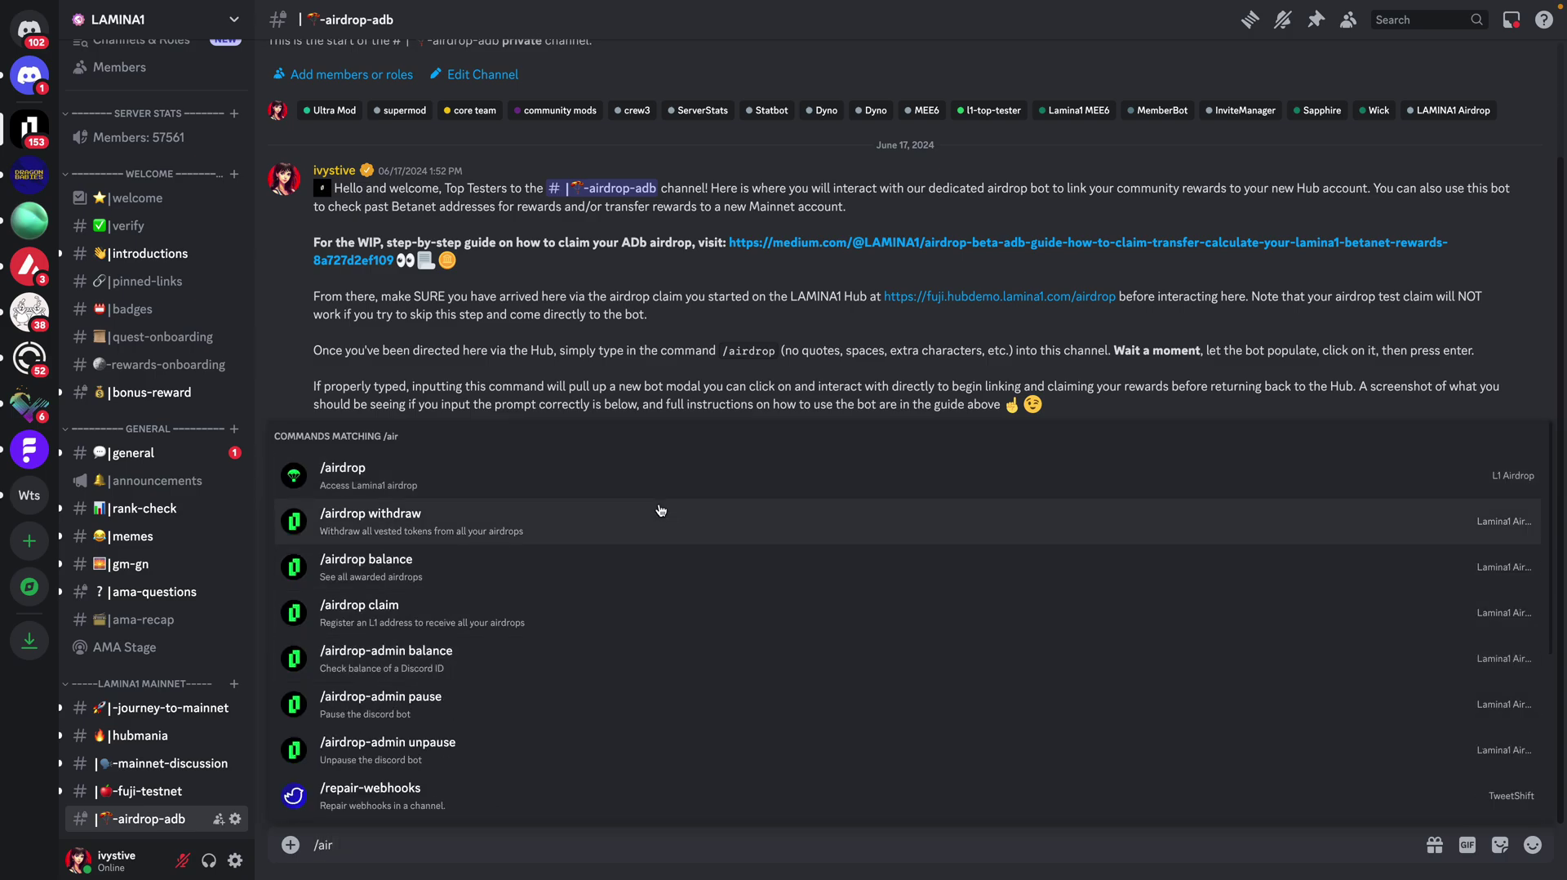
key("Tab")
key("Return")
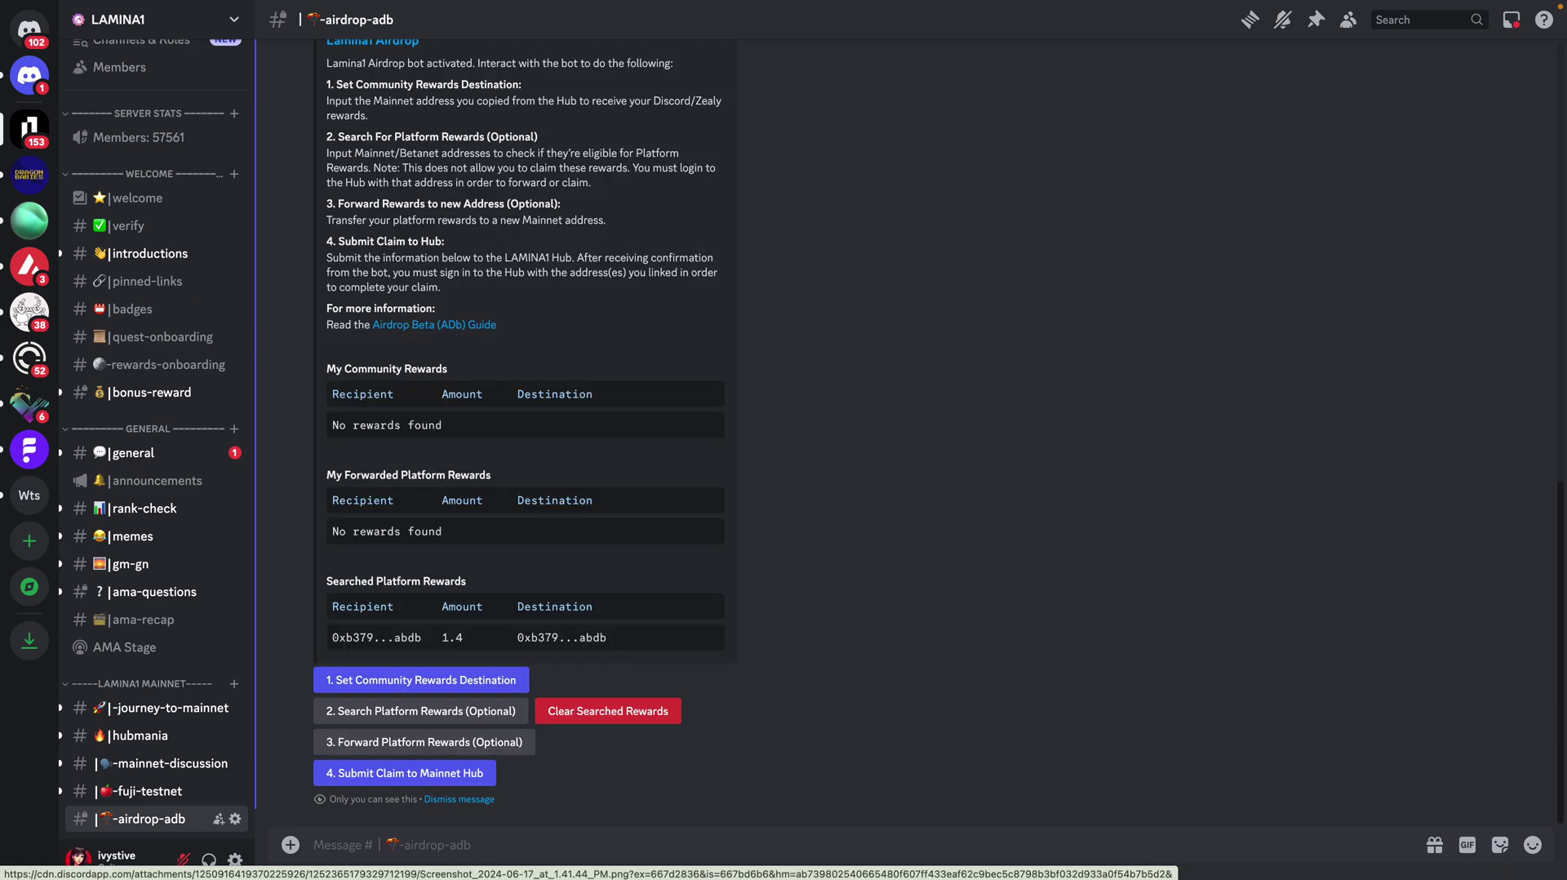
left_click(391, 742)
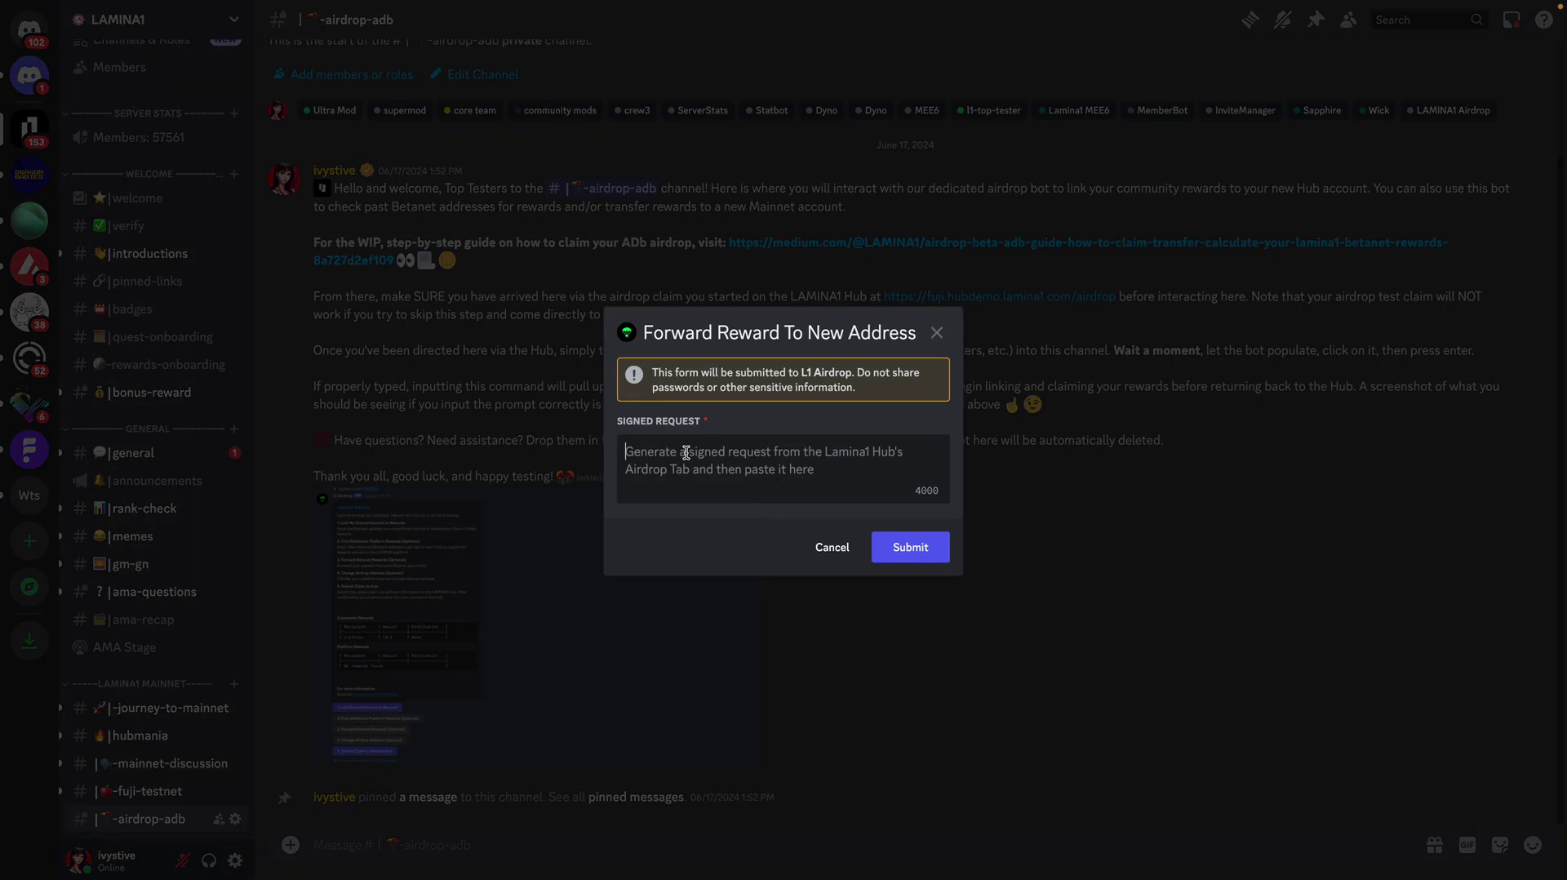
Step: Paste and submit the signed request, redirecting the 1.4 reward to the new address
key("ctrl+v")
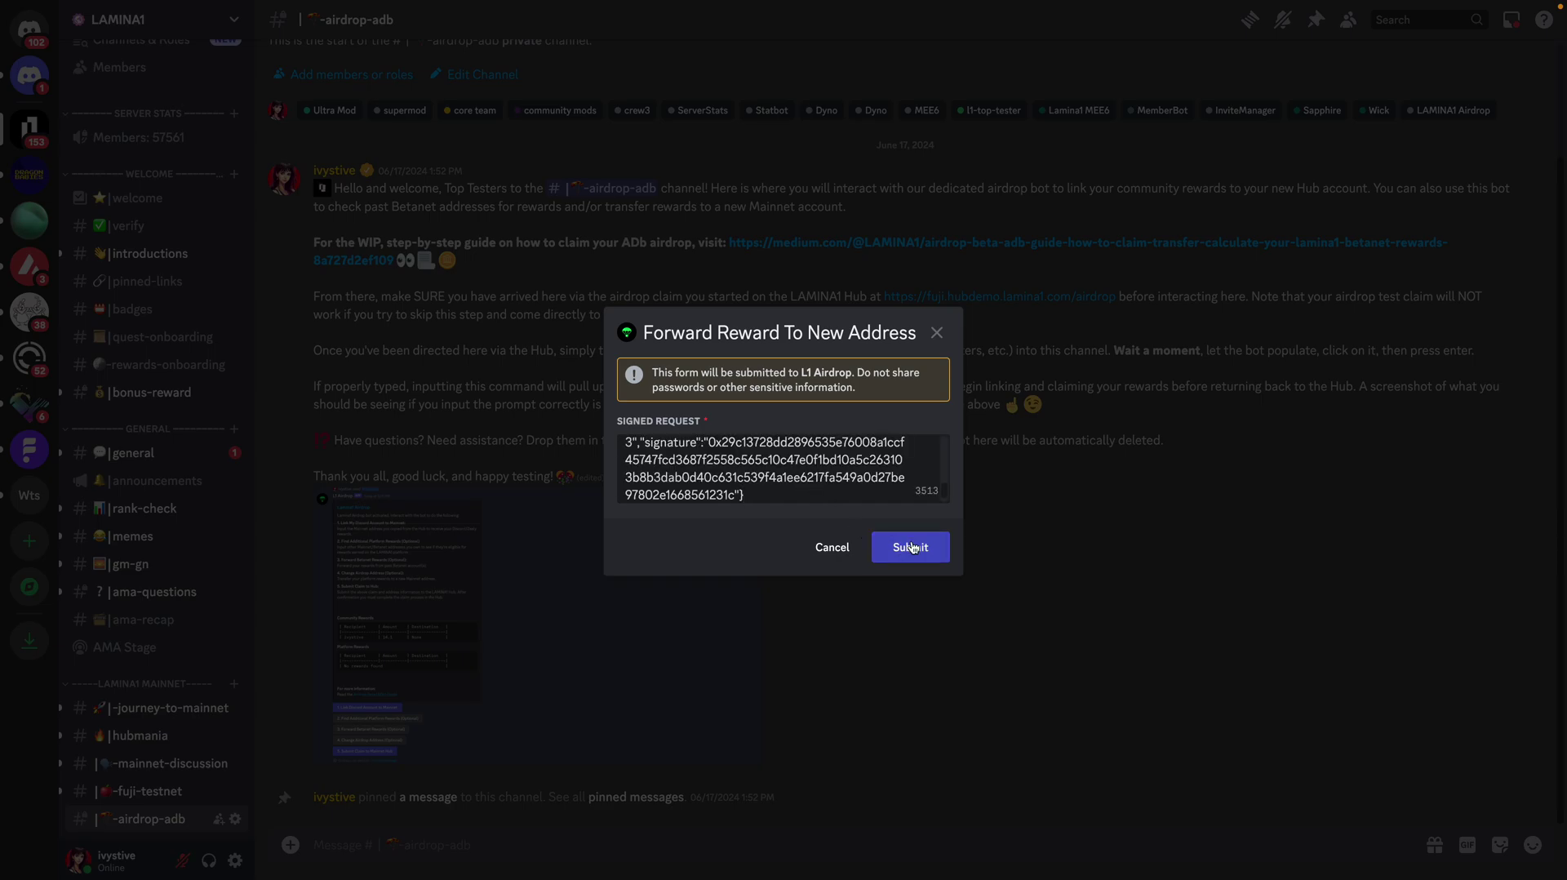
left_click(911, 547)
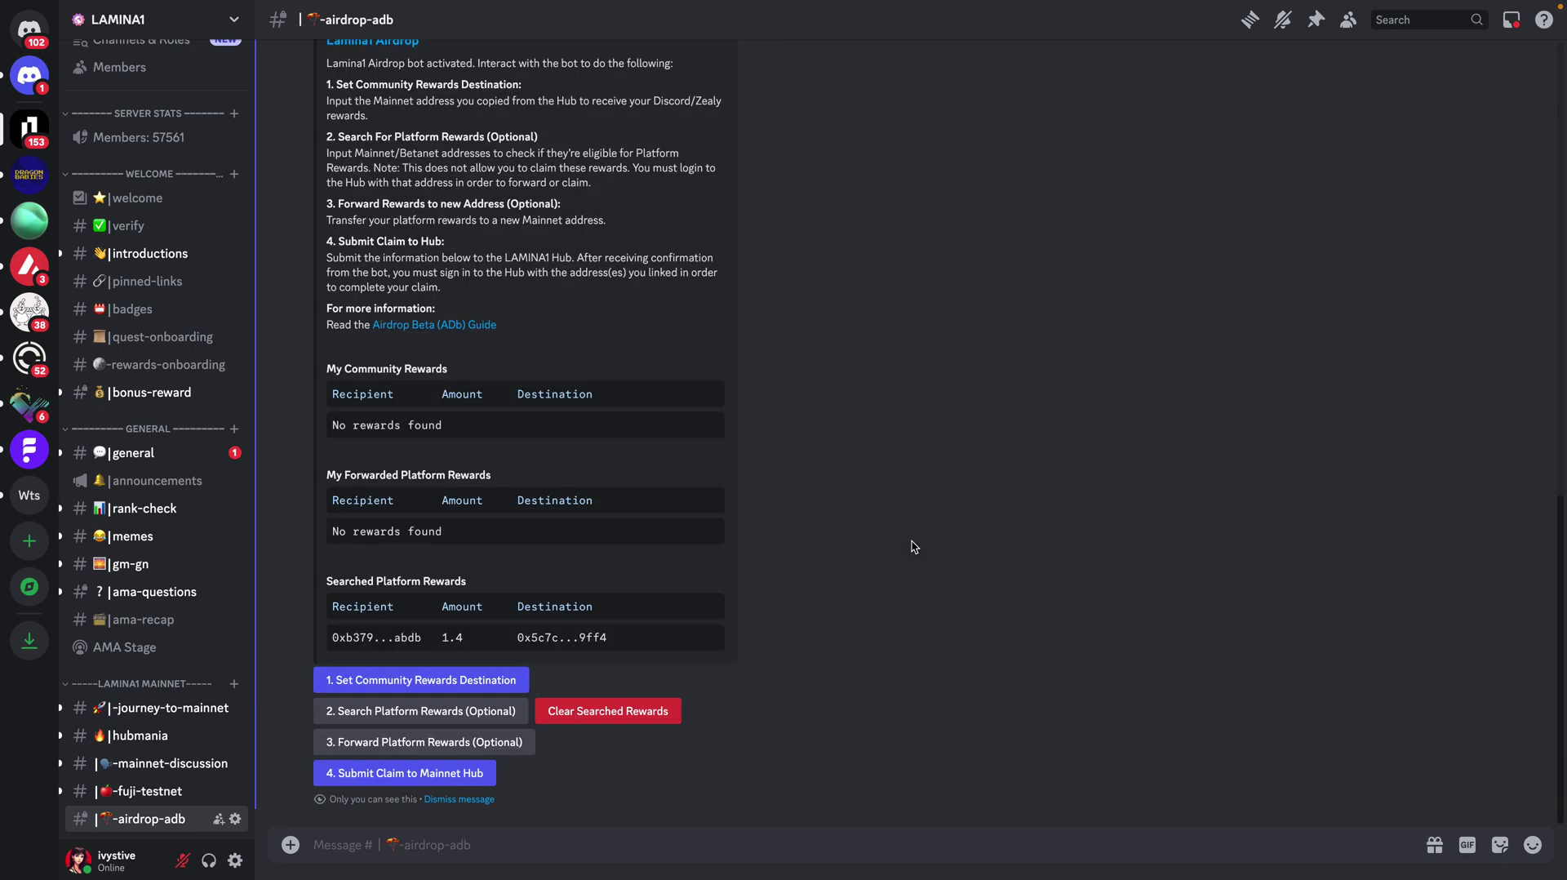
mouse_move(921, 7)
left_click(55, 32)
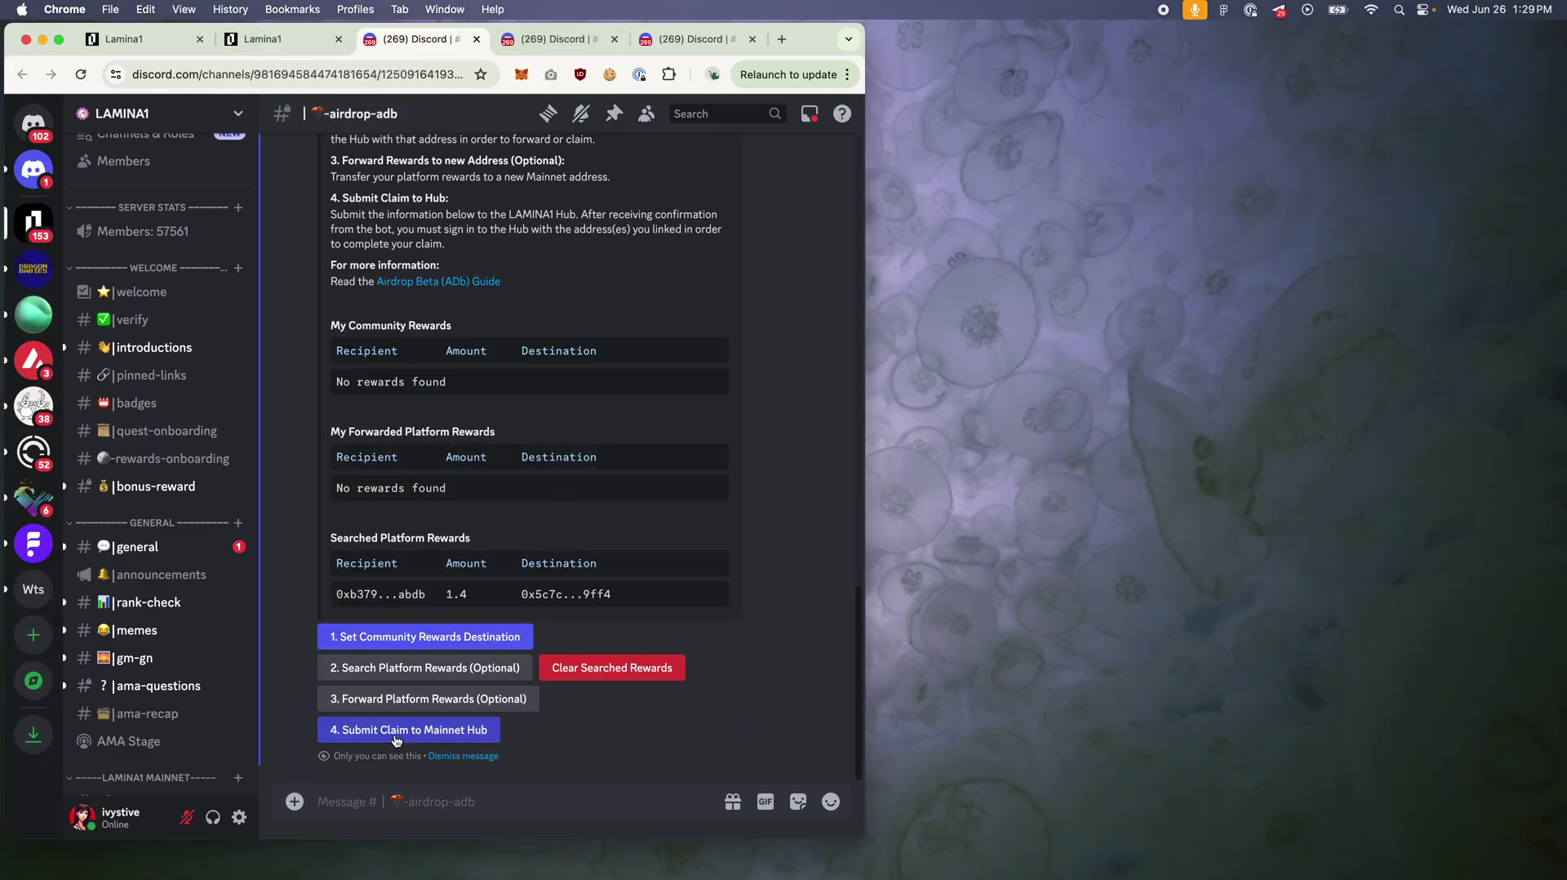
Step: Leave the rewards page, sign out, and sign back into the hub with Twitter
left_click(290, 43)
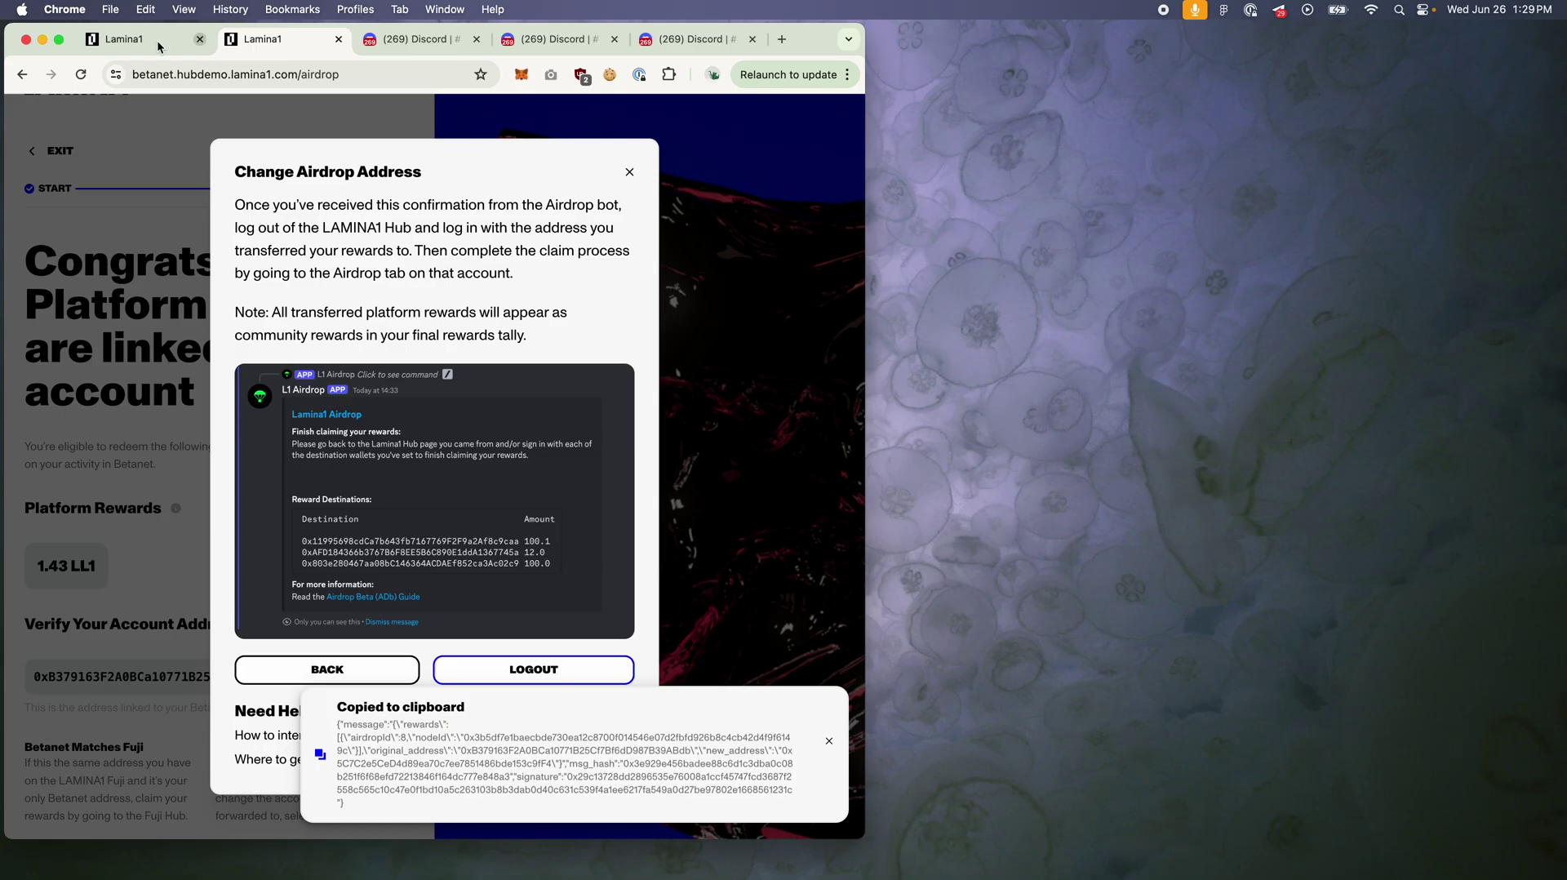
key("ctrl+super+f")
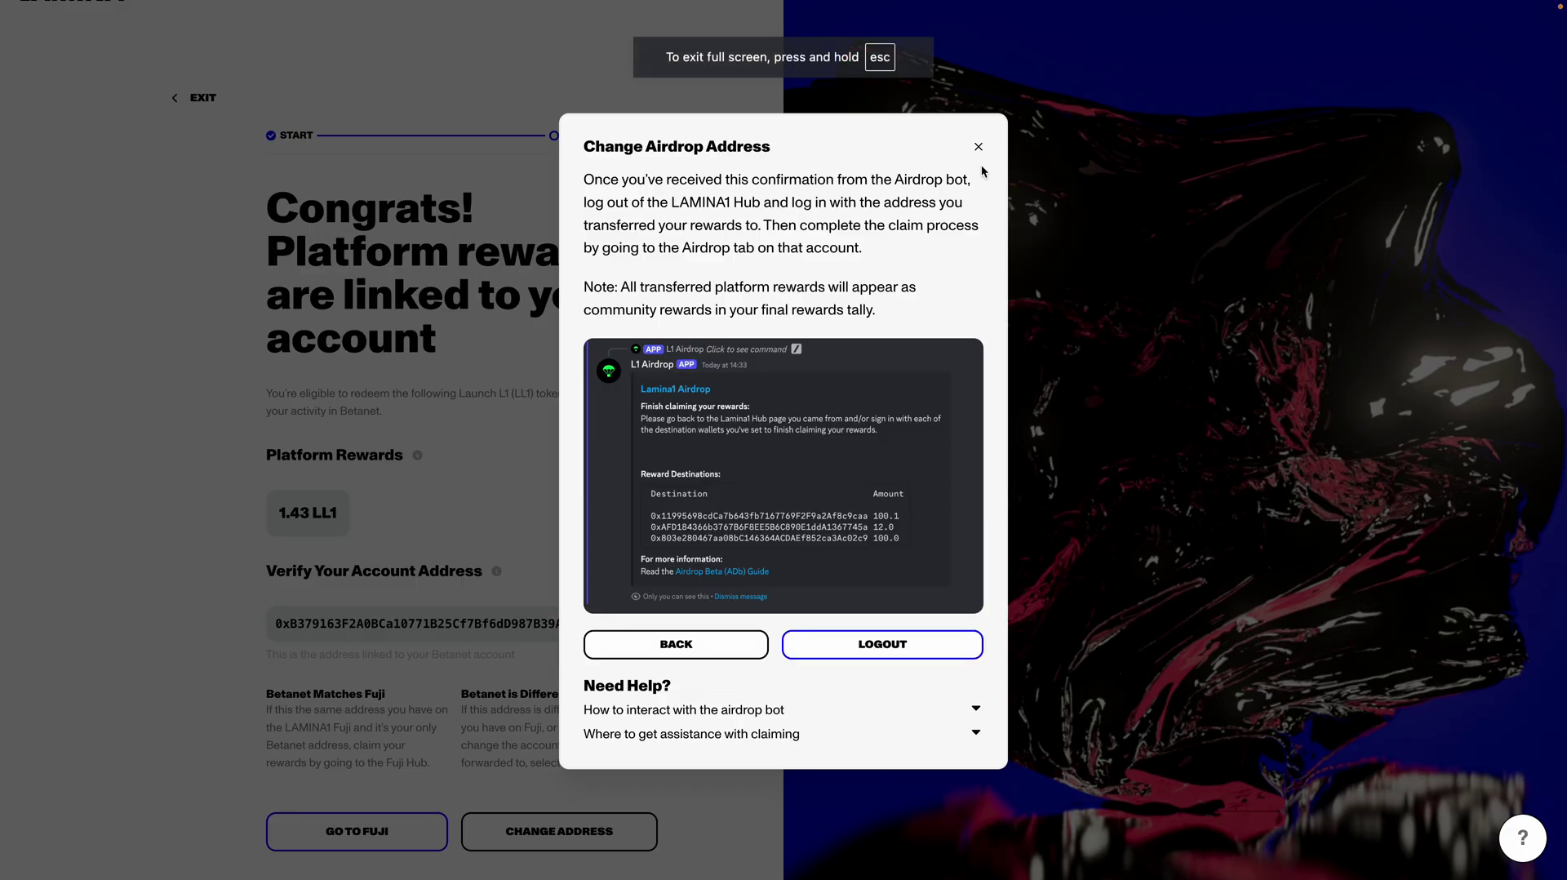
left_click(978, 147)
left_click(209, 104)
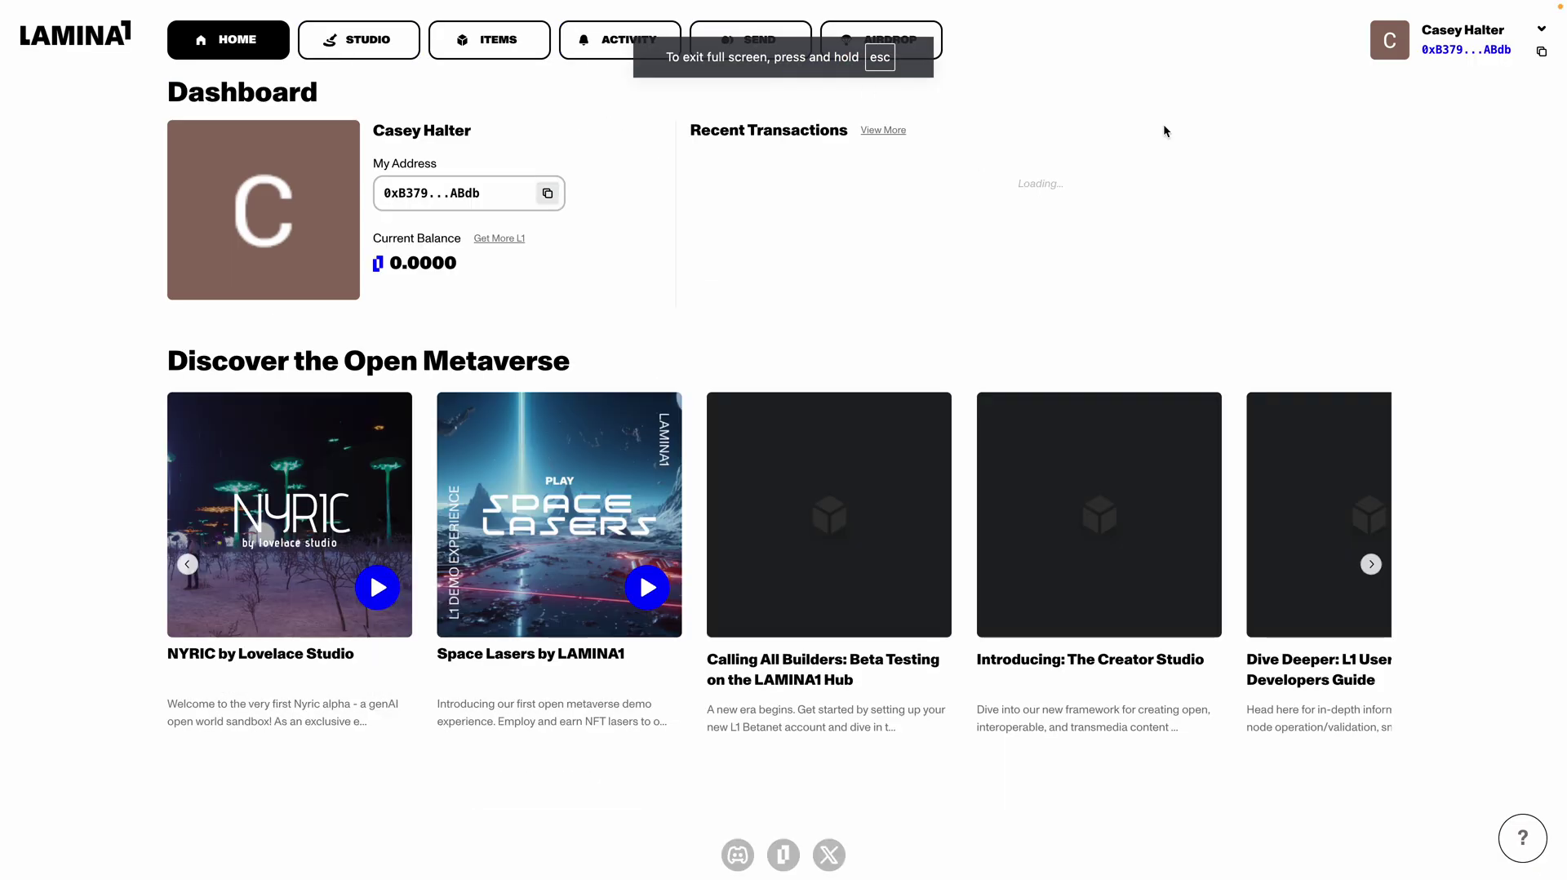
left_click(1539, 34)
left_click(1413, 167)
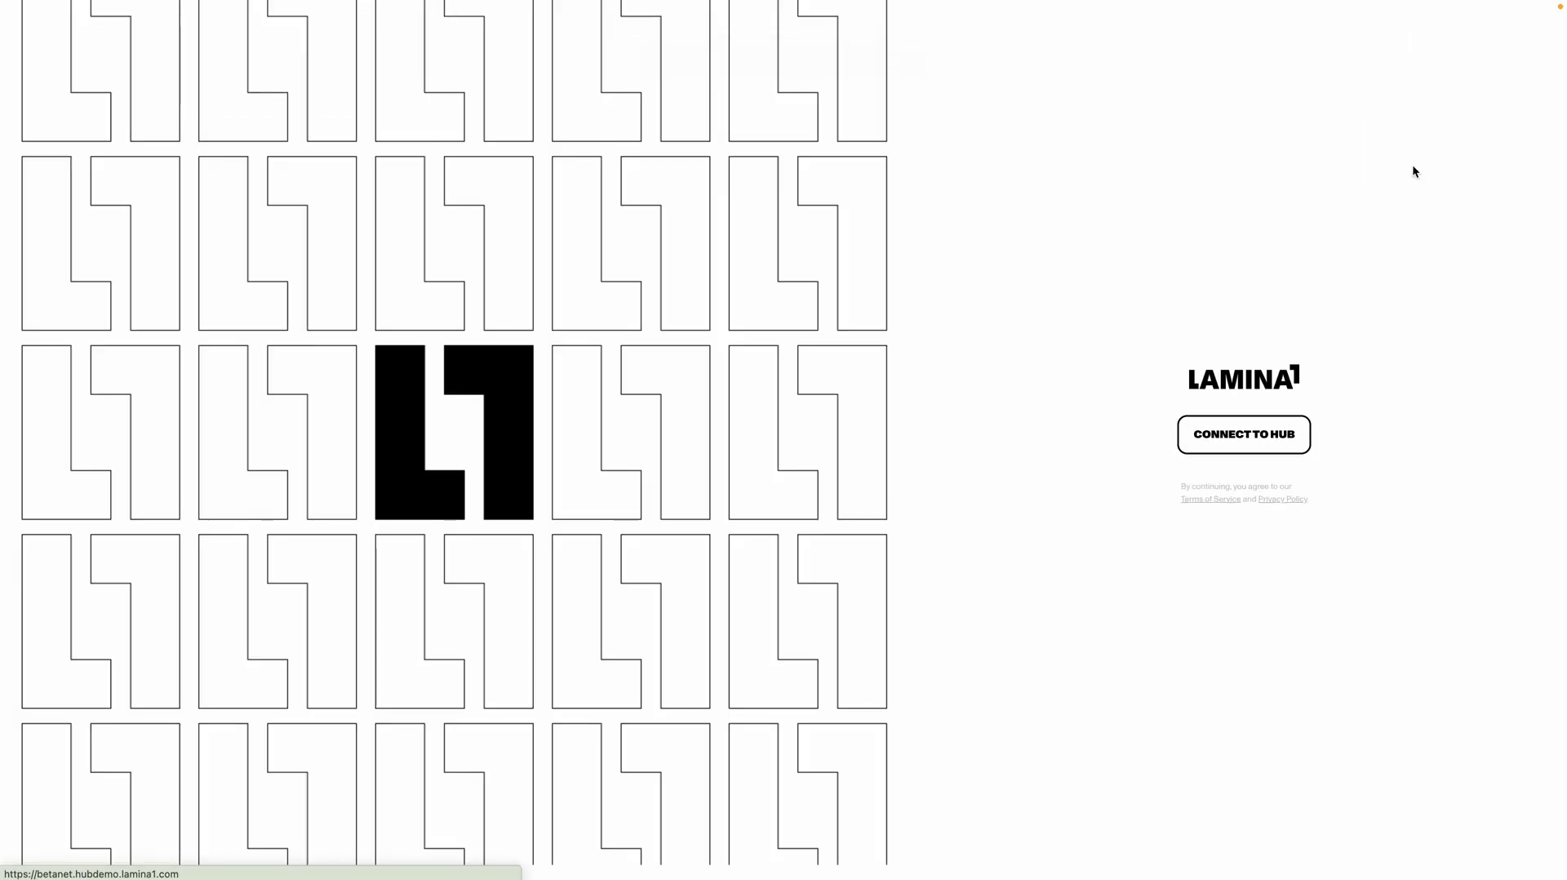
left_click(1248, 446)
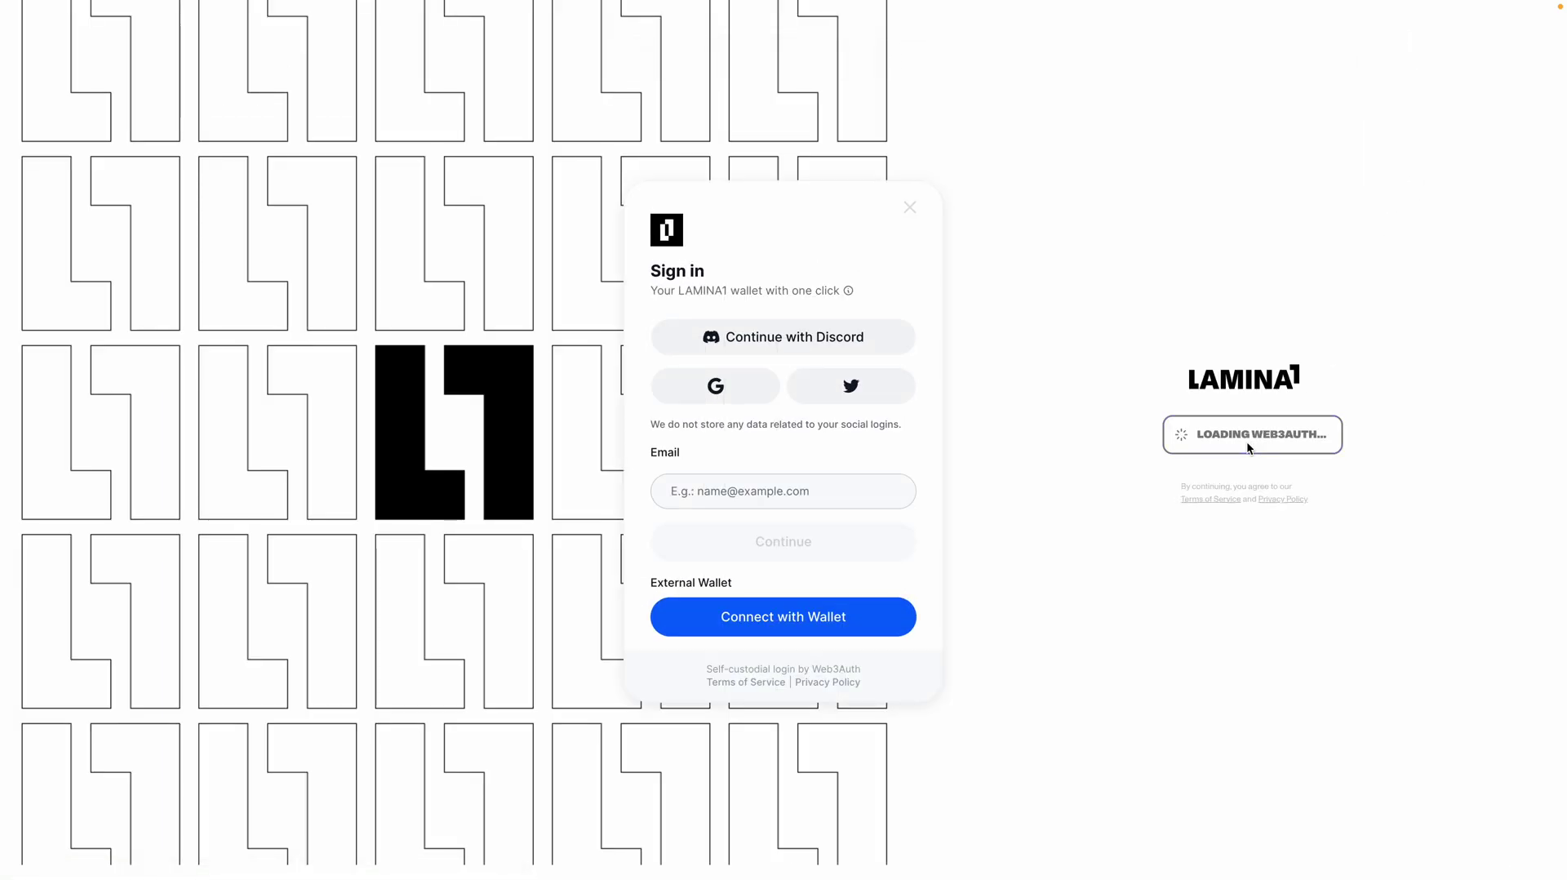
left_click(845, 392)
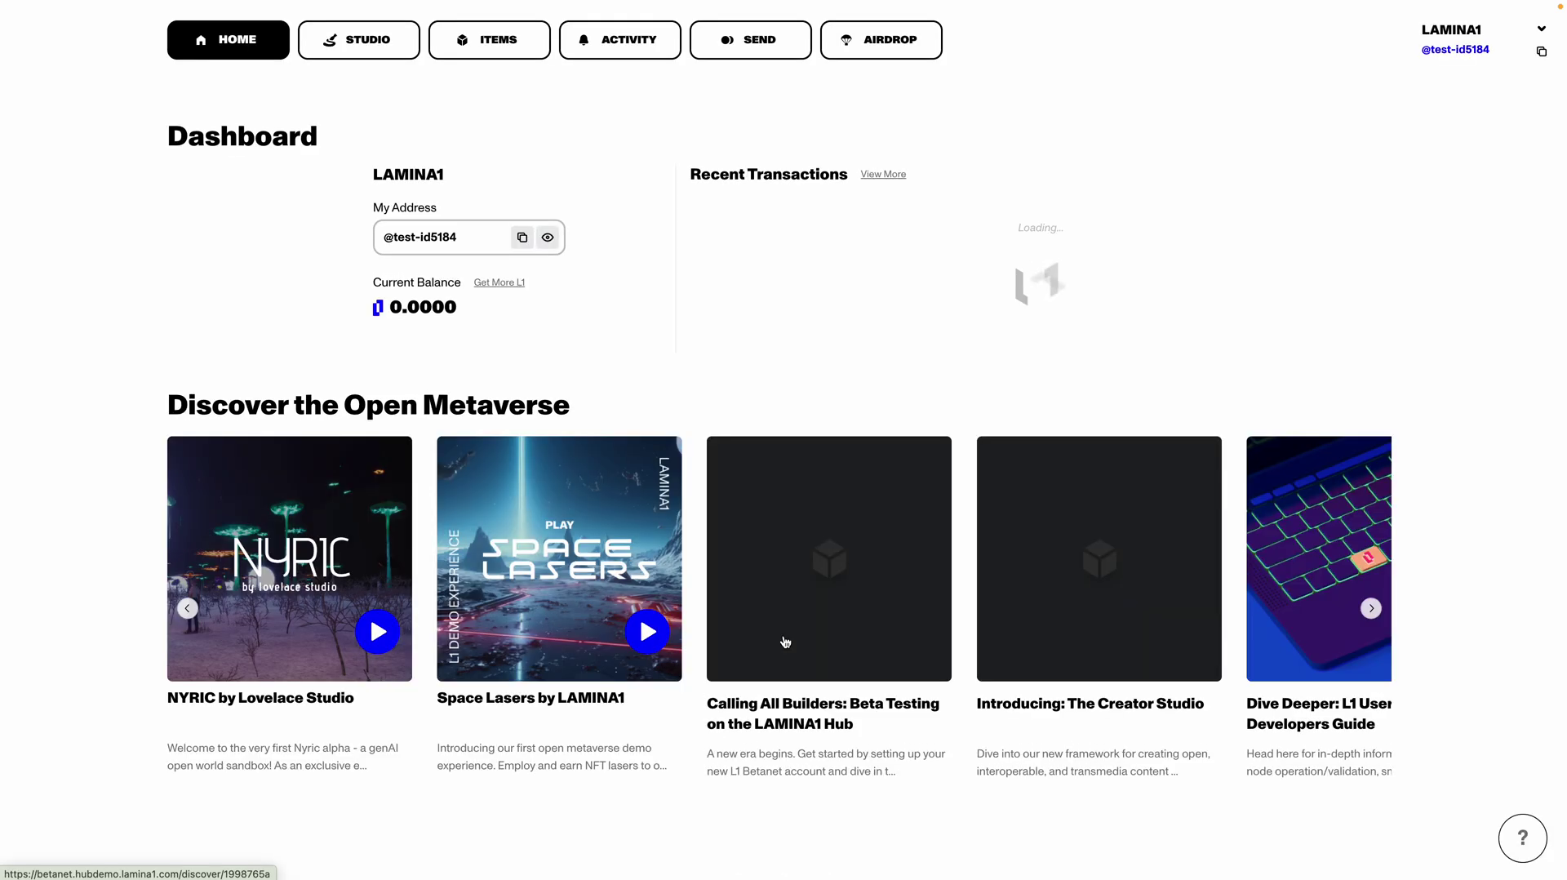
Step: Open the Airdrop page and check this hub account's 1.10 LL1 rewards
left_click(922, 35)
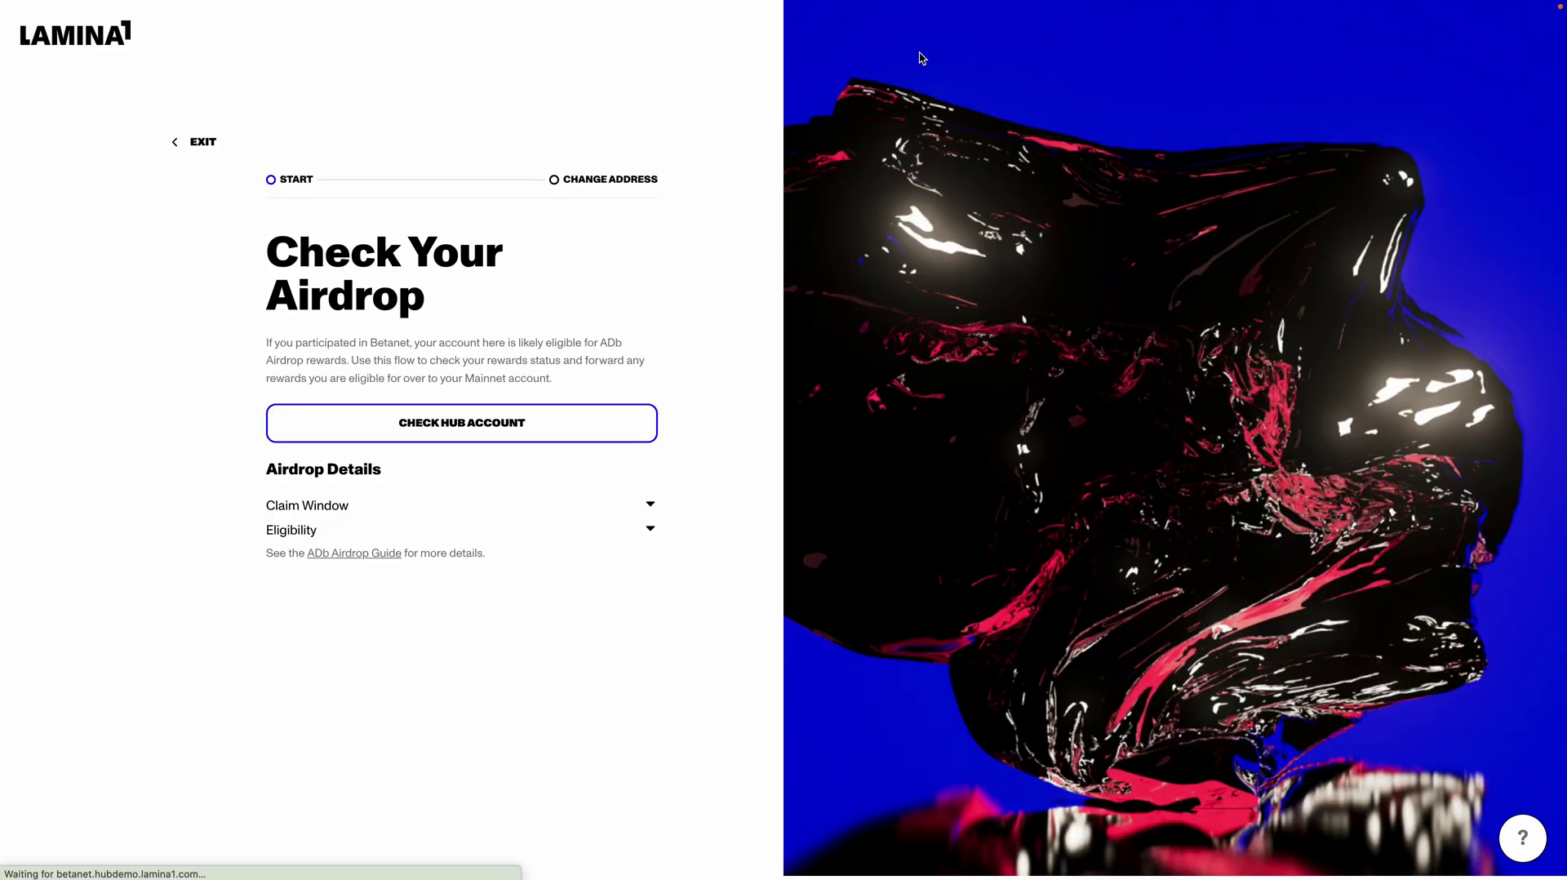
left_click(490, 437)
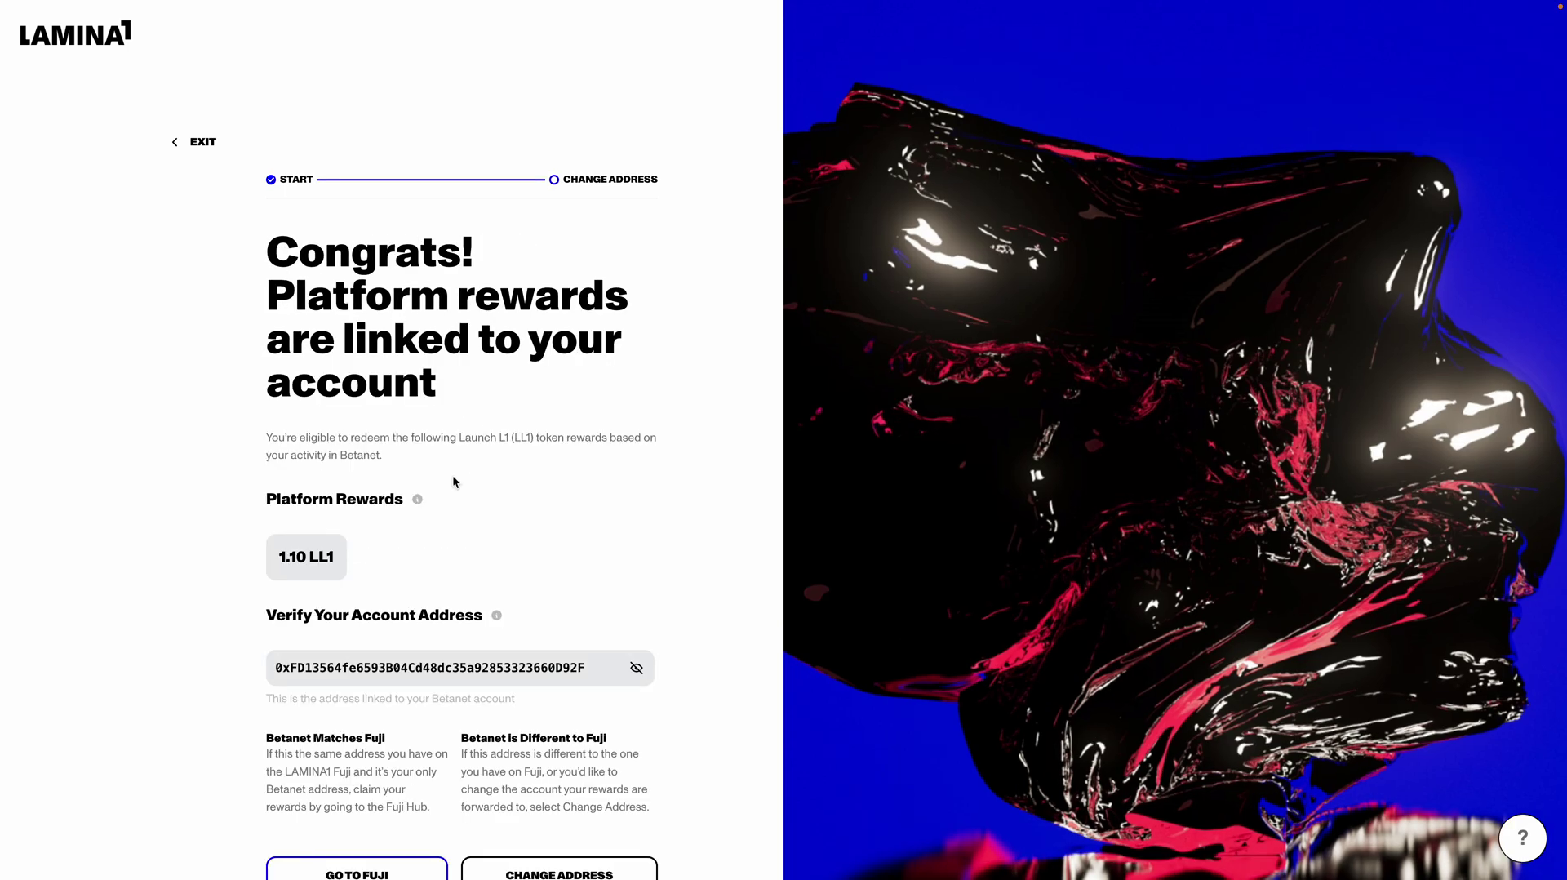
scroll(454, 482, "down", 1)
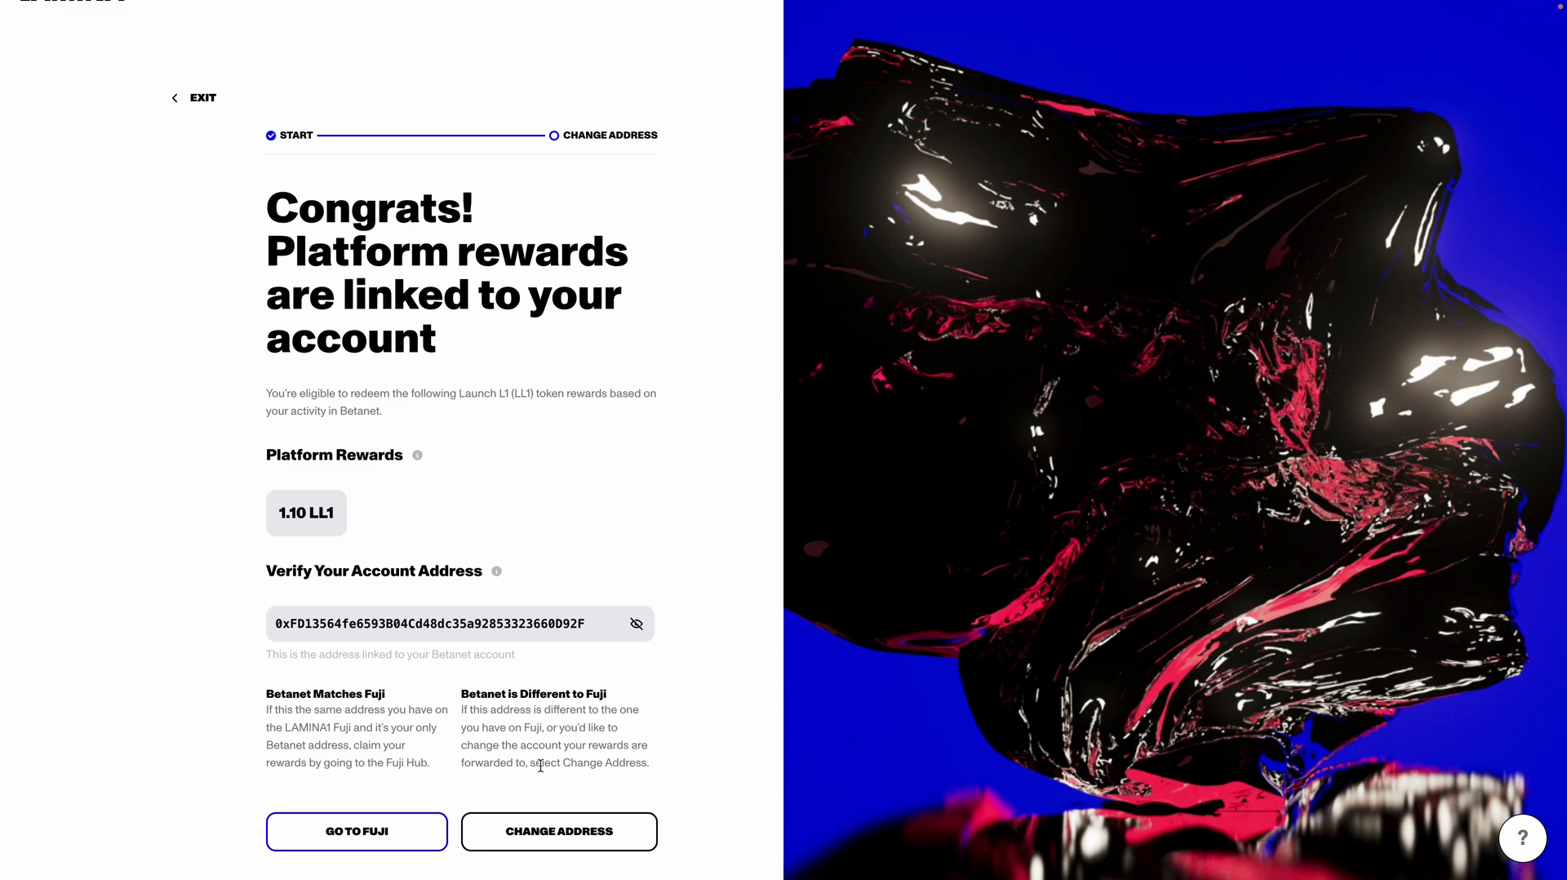
Step: Change the reward address to the pasted Fuji address, then sign and copy the request
left_click(569, 831)
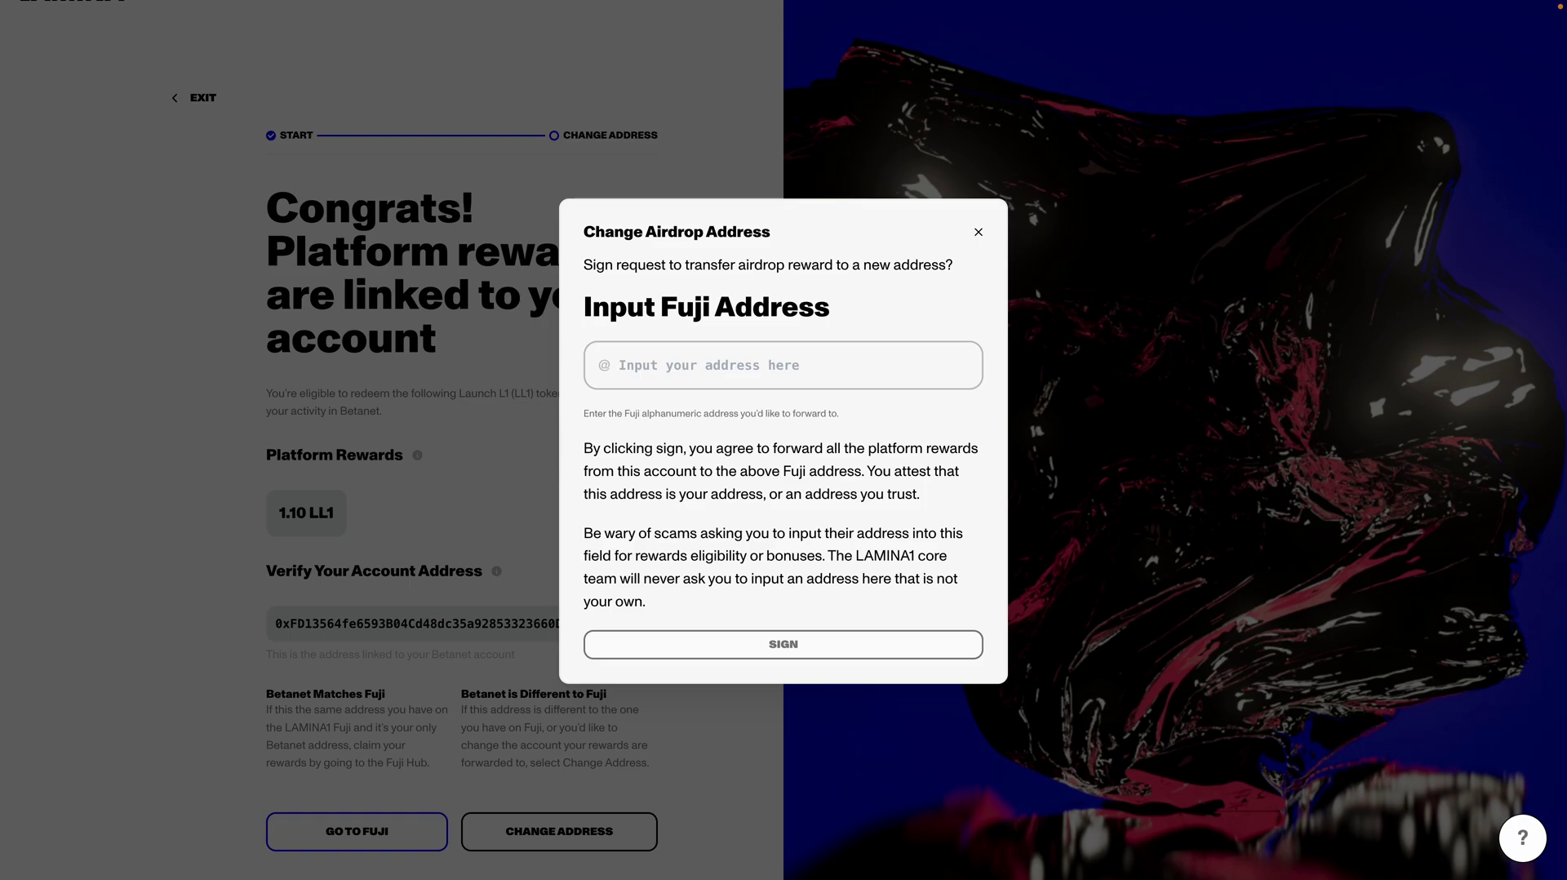
left_click(639, 365)
type("0x5C7C2e5CeD4d89ea70c7ee7851486bde153c9fF4")
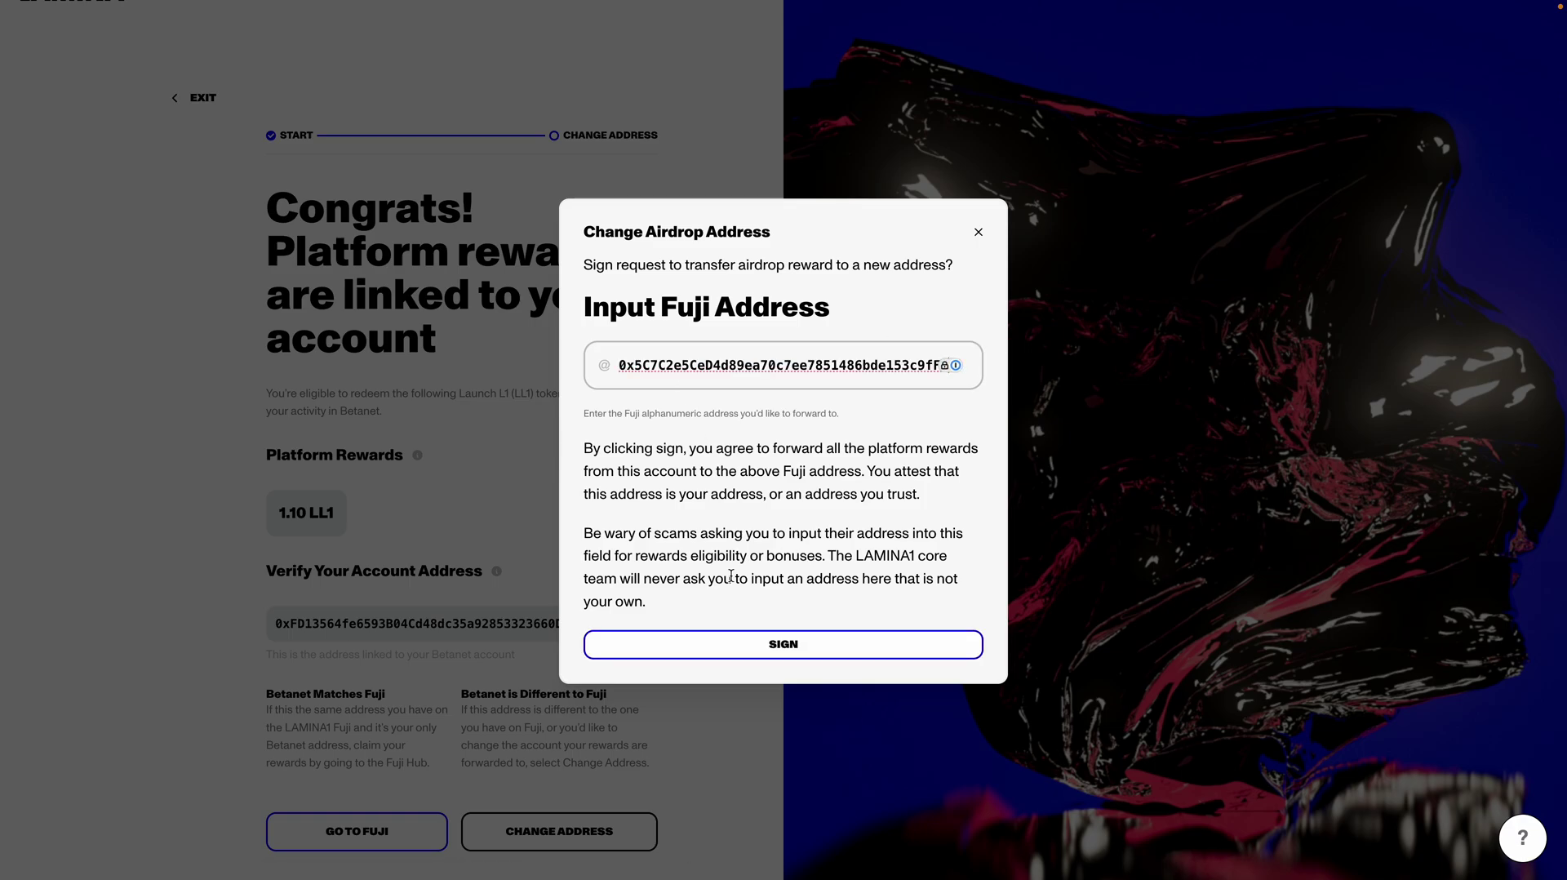
left_click(727, 643)
left_click(694, 641)
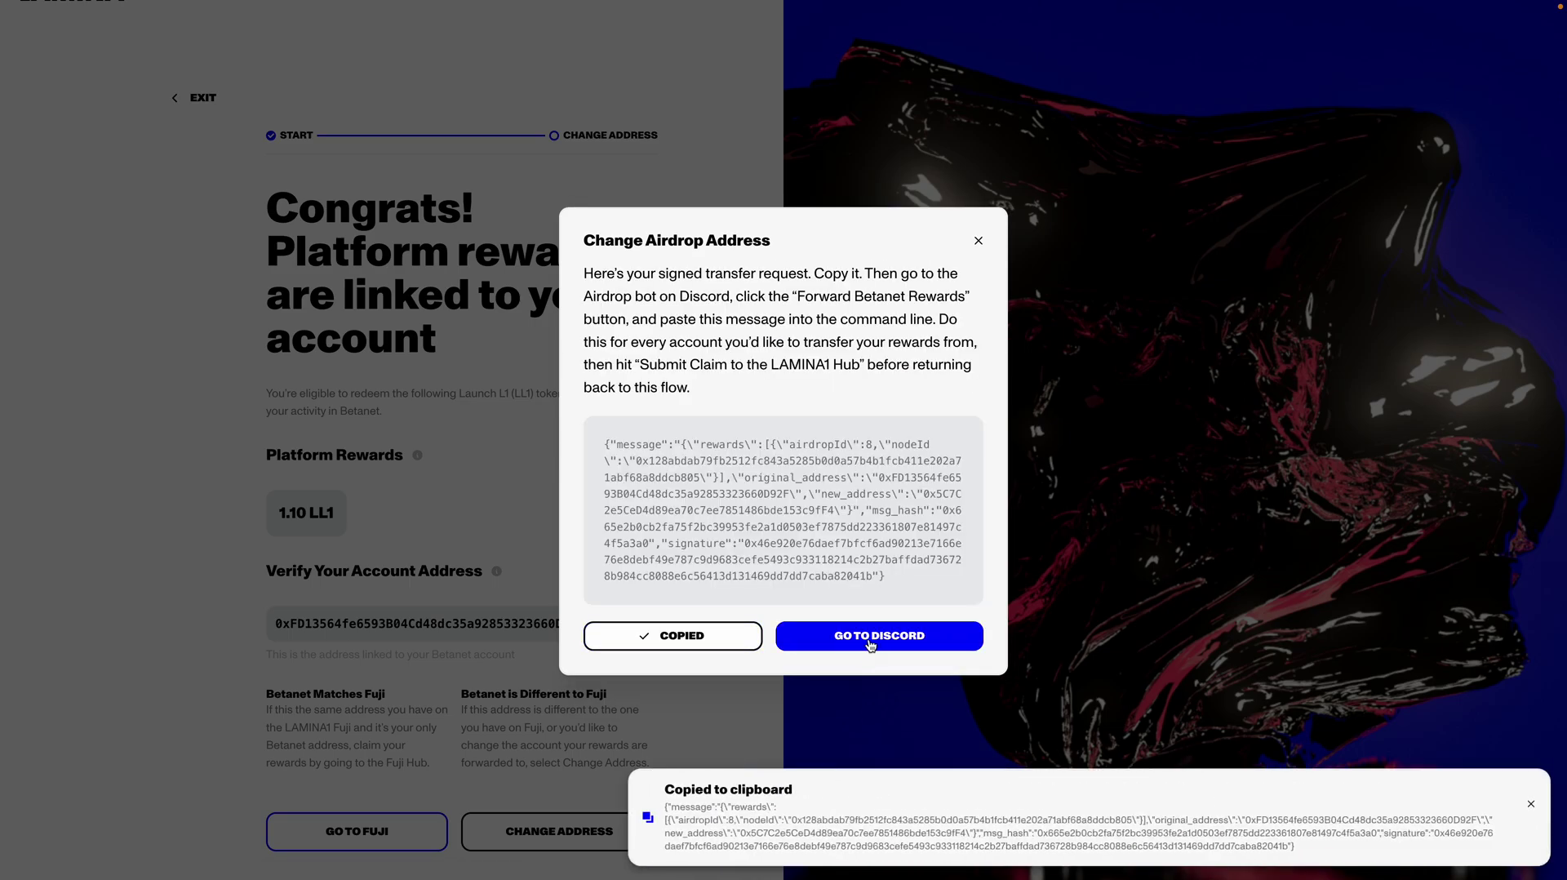
left_click(869, 644)
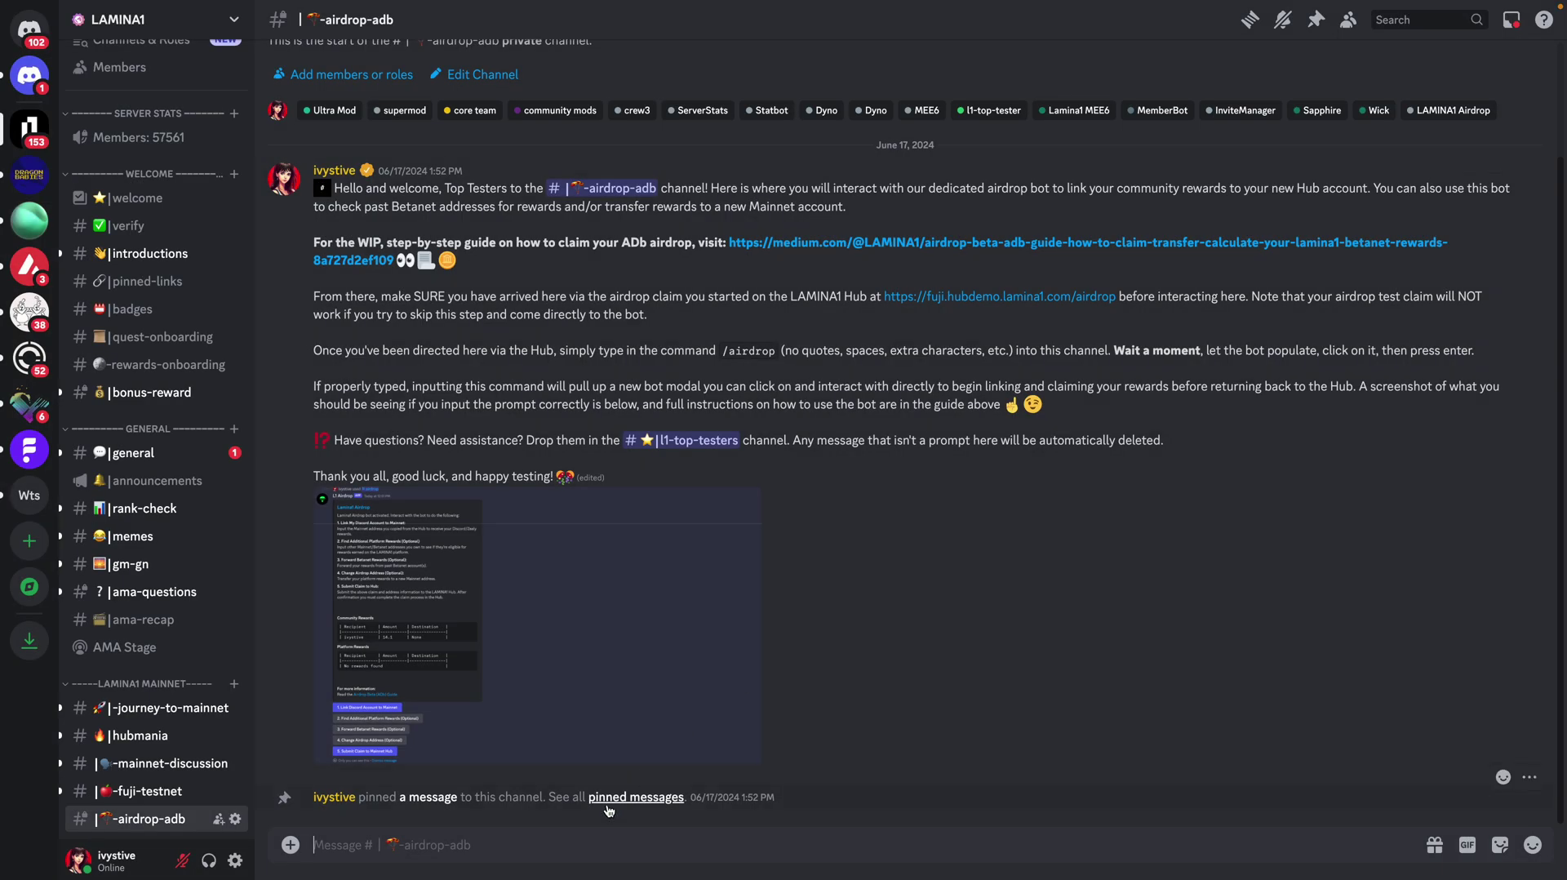
Step: Send /airdrop, choose Forward Platform Rewards, and submit the pasted signed 1.1 LL1 request
type("/air")
left_click(391, 488)
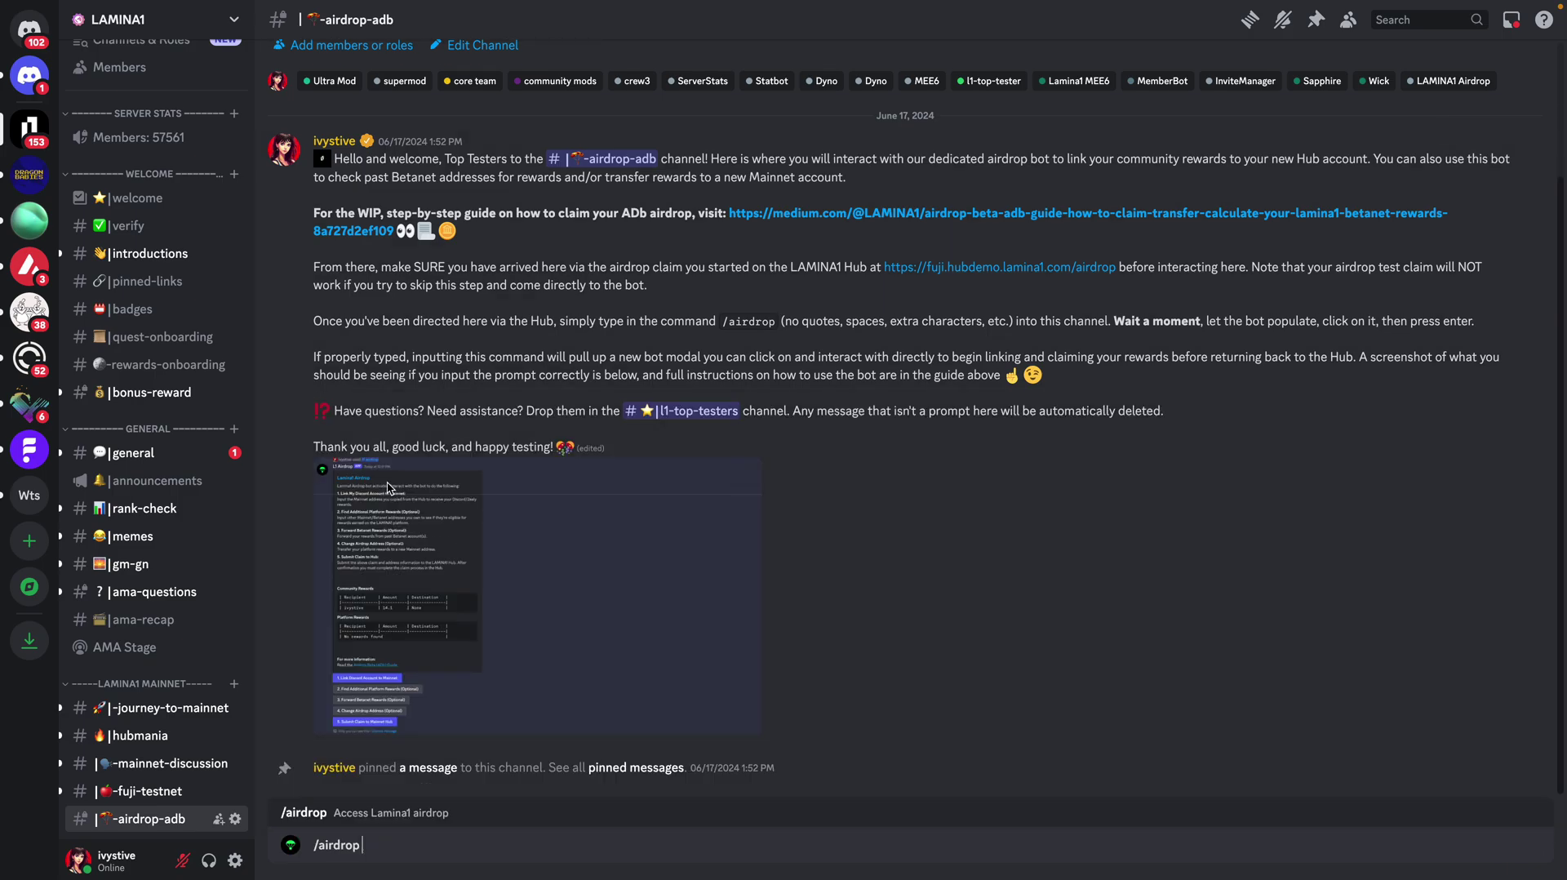
key("Return")
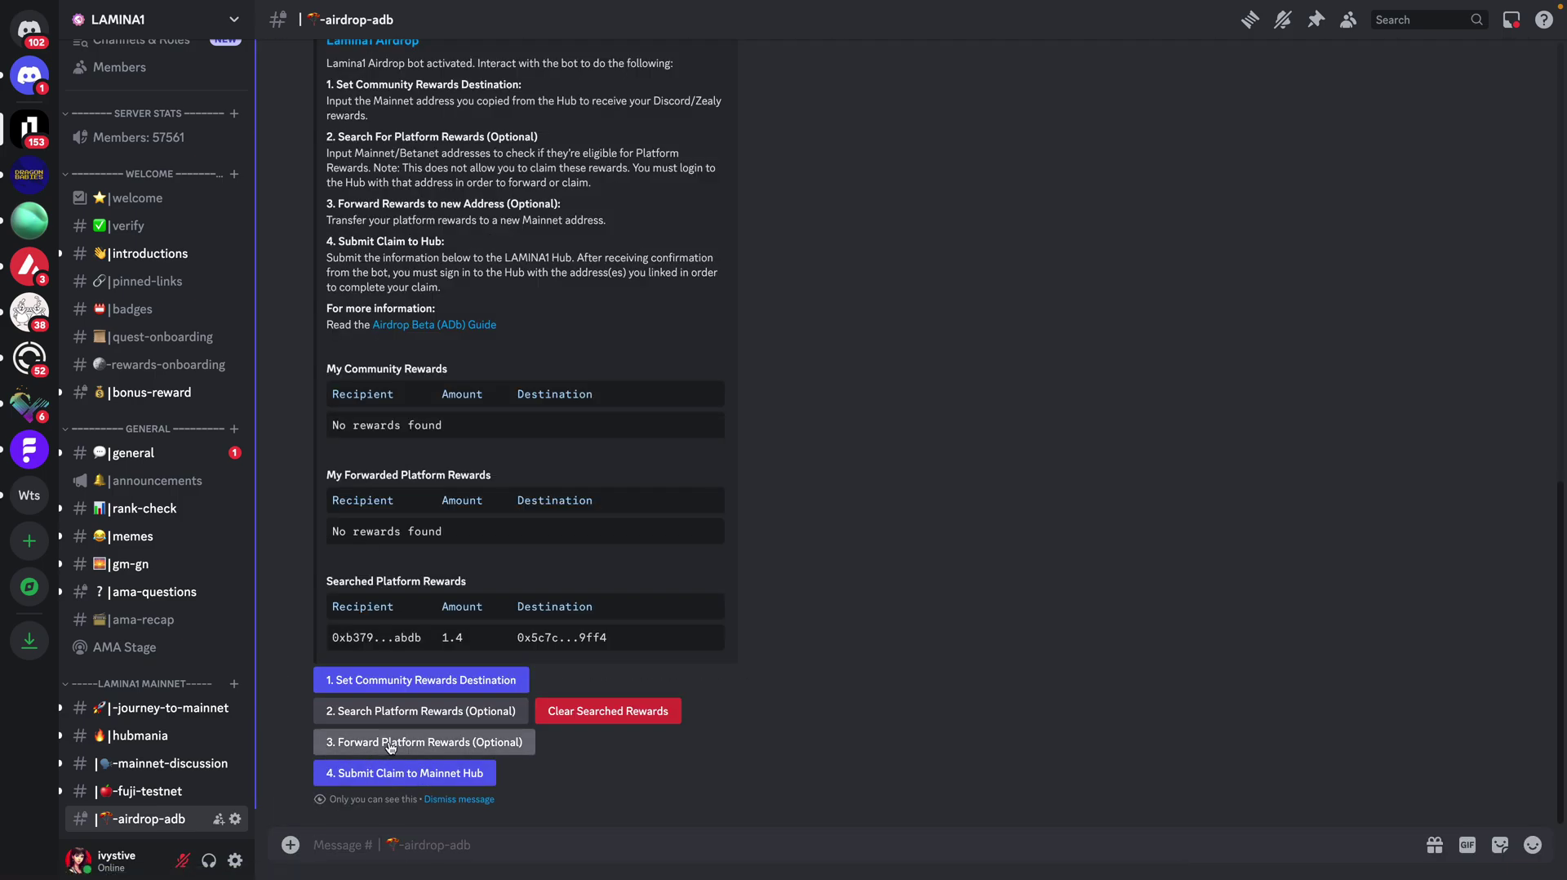
left_click(390, 745)
key("ctrl+v")
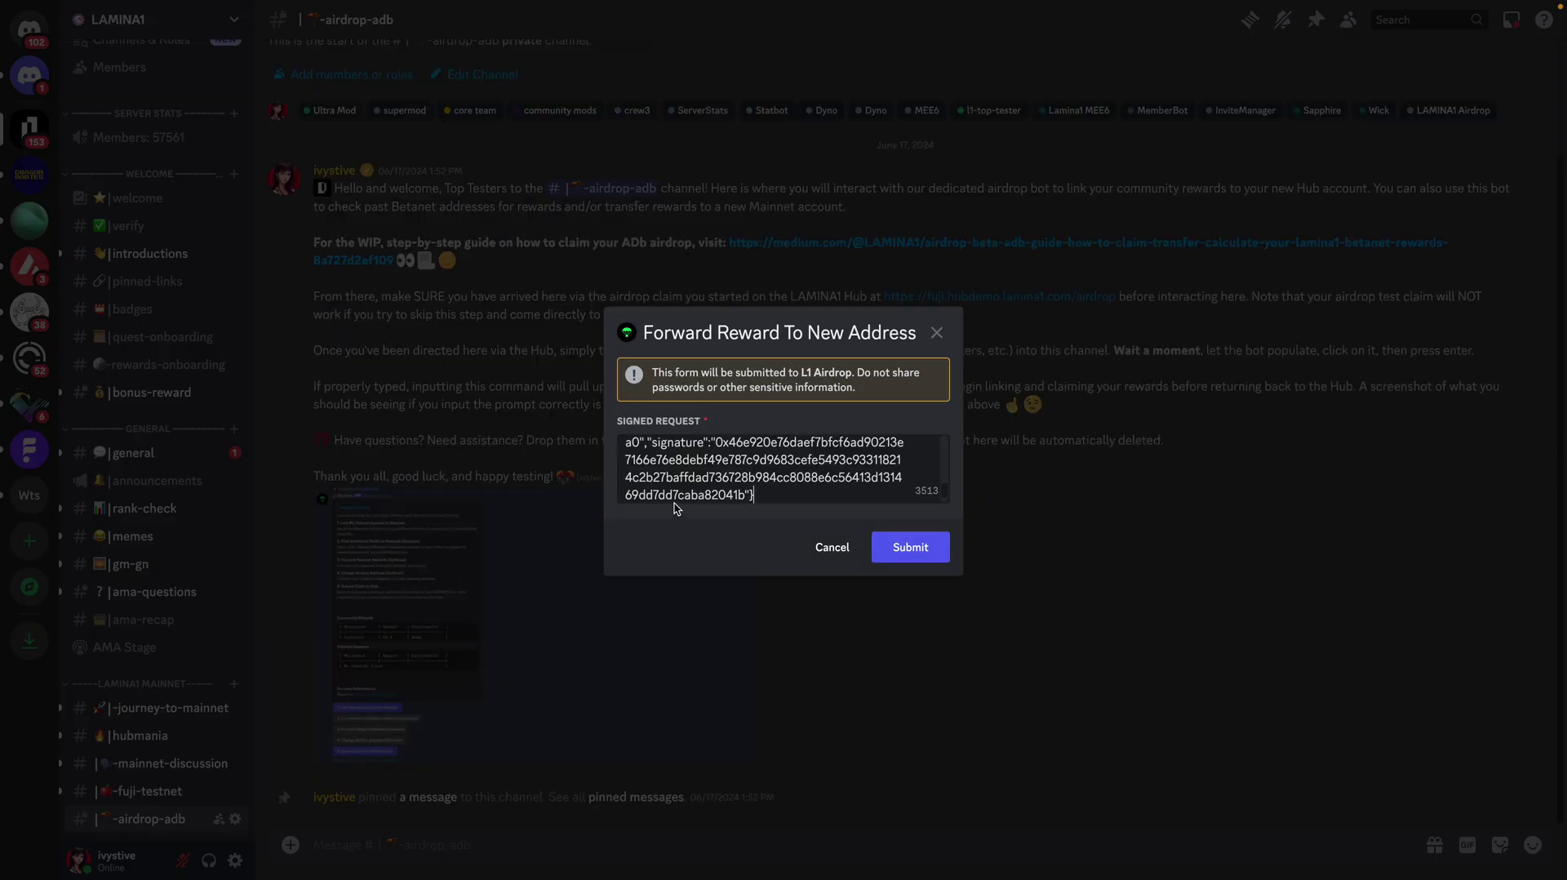
left_click(925, 557)
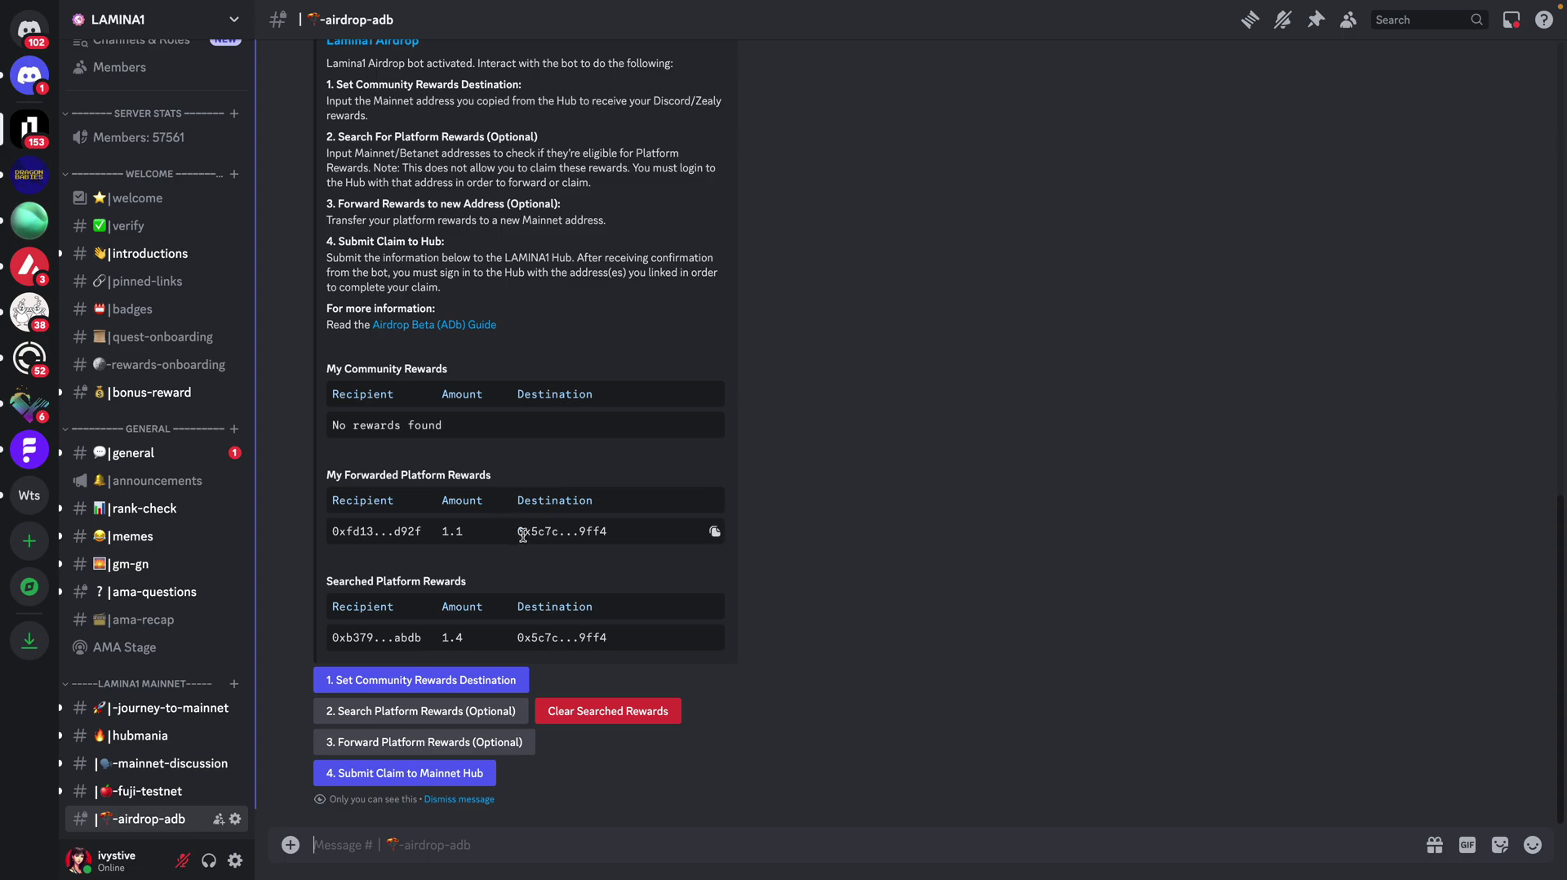
Step: Submit the claim to the Mainnet Hub, which confirms 2.5 for the destination wallet
left_click(453, 773)
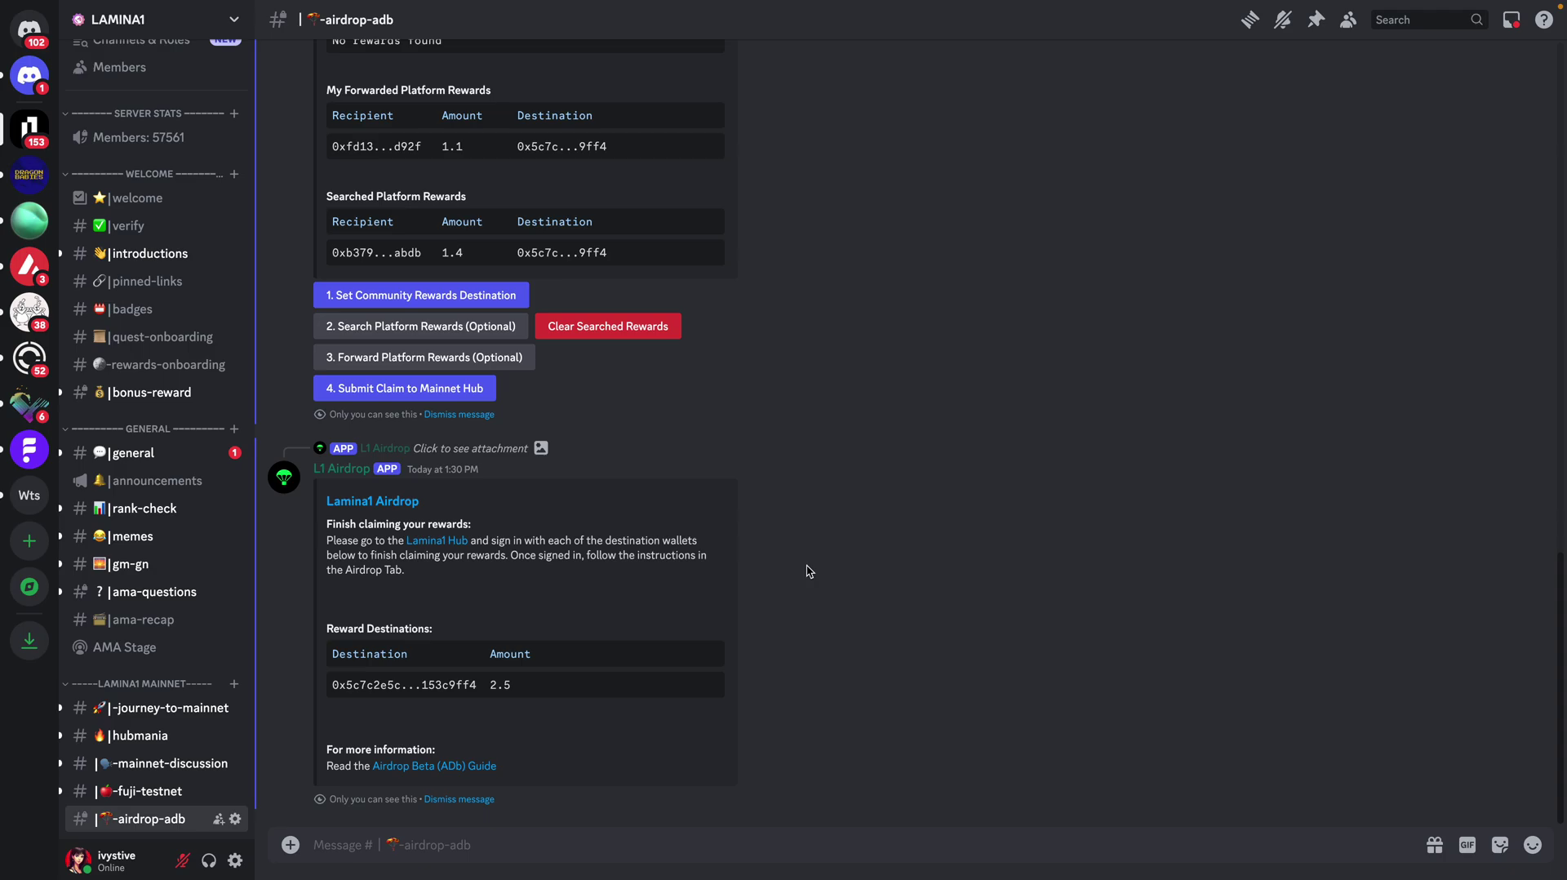
left_click_drag(519, 685, 486, 686)
left_click(539, 694)
Step: Switch to the Fuji Lamina1 Hub home page
mouse_move(108, 25)
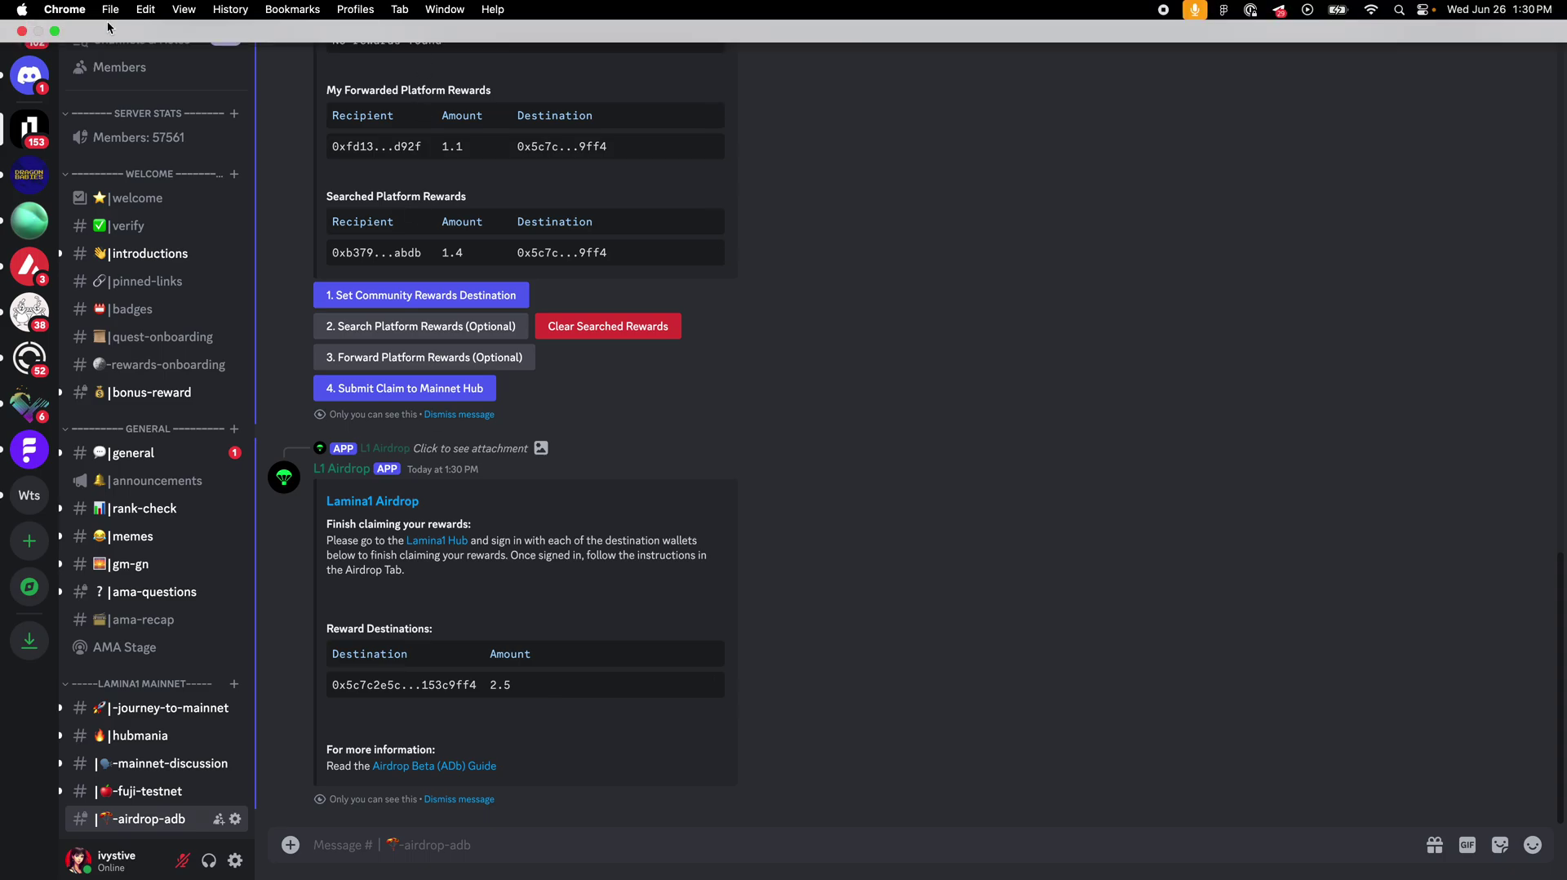
left_click(53, 31)
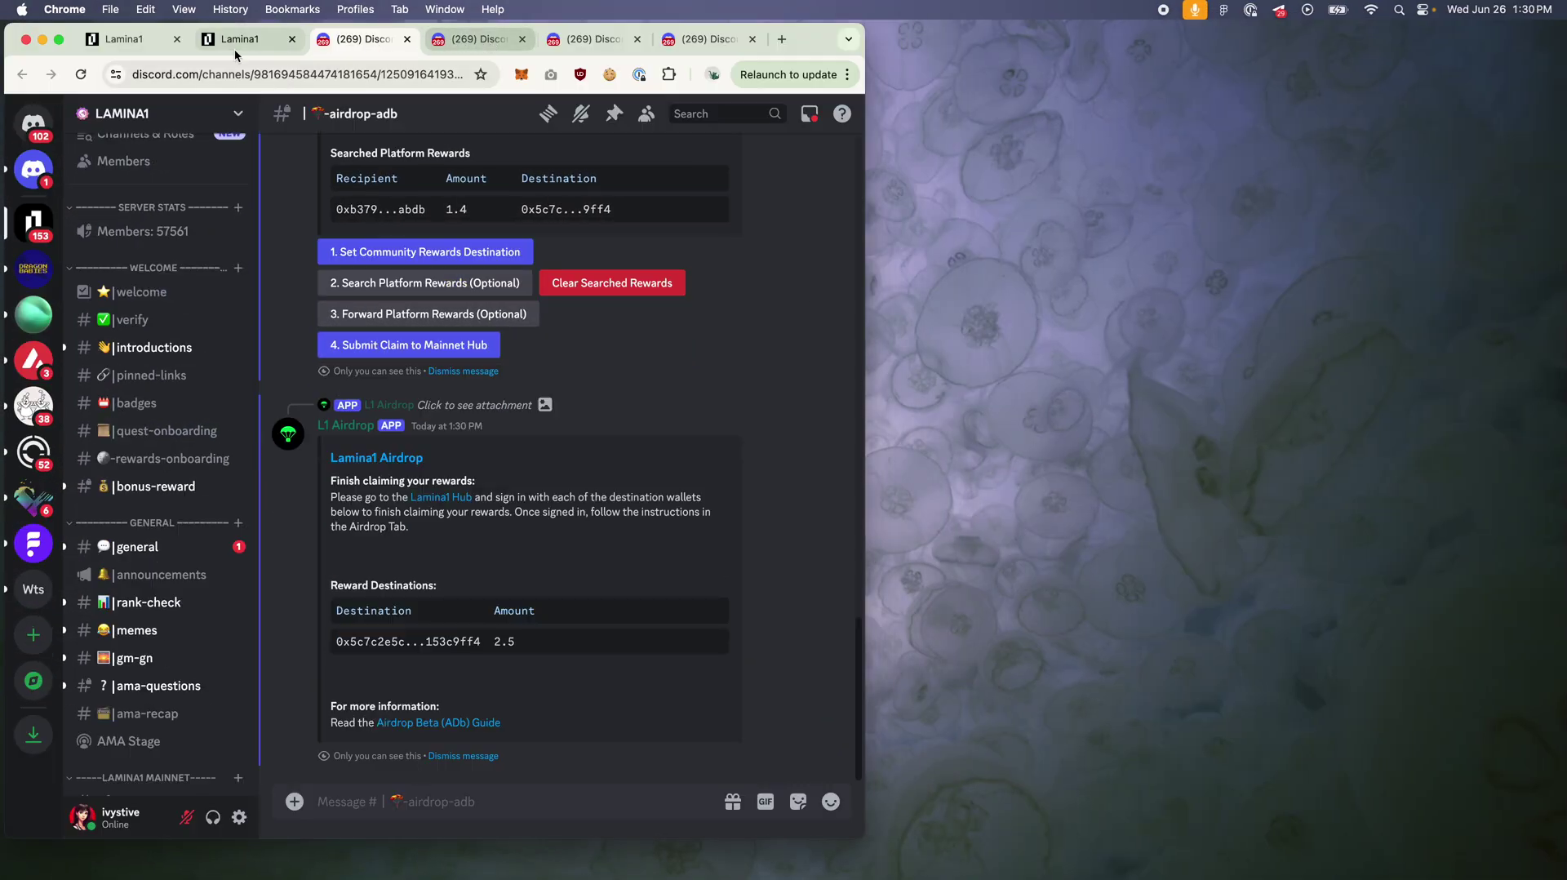
left_click(237, 42)
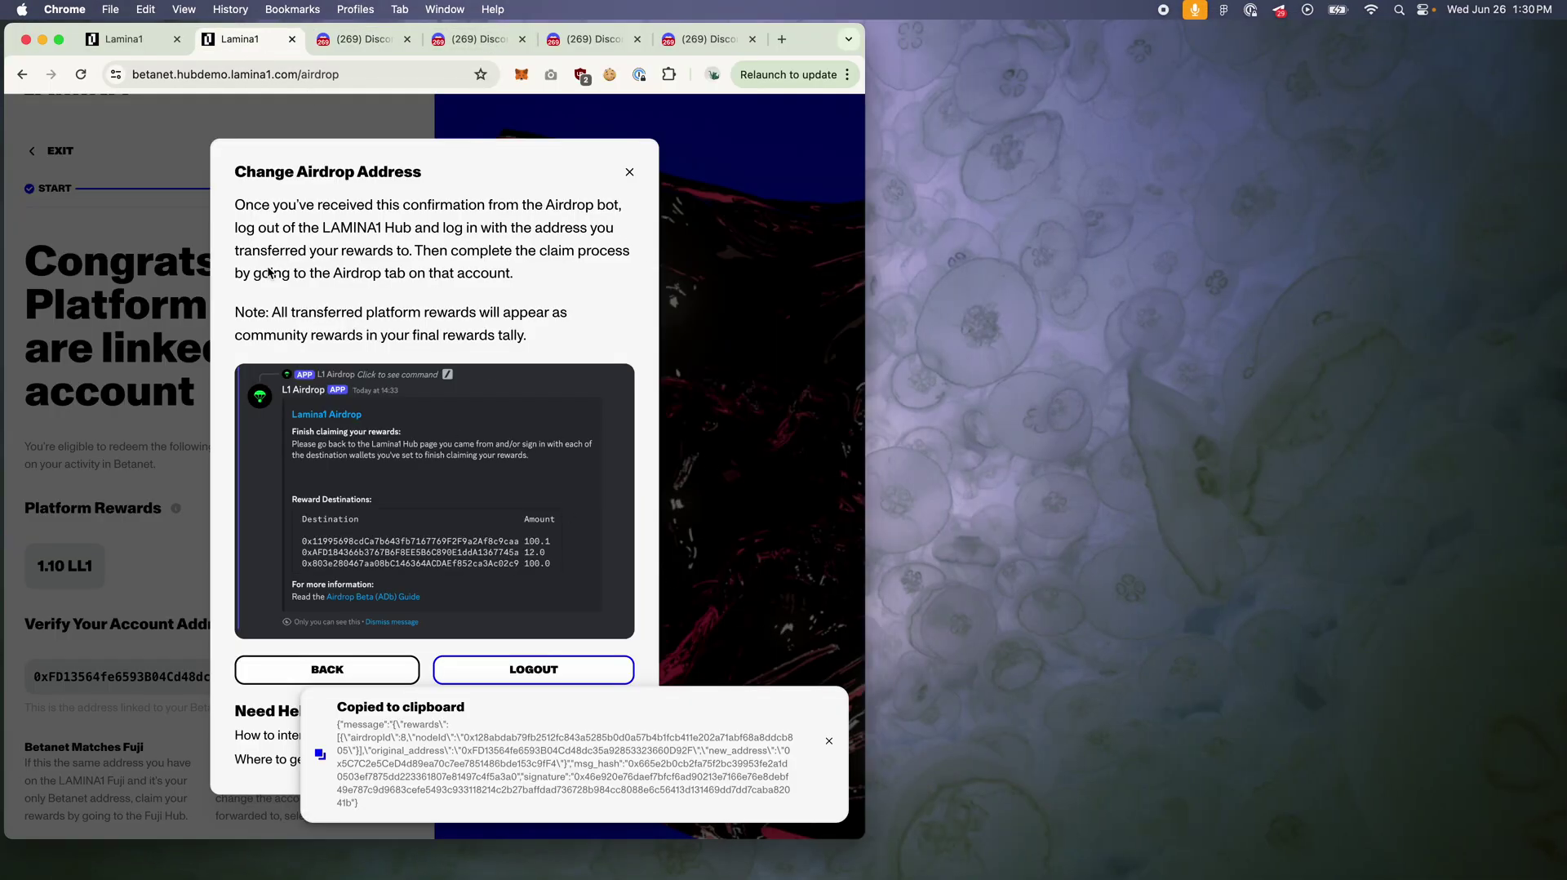
left_click(137, 45)
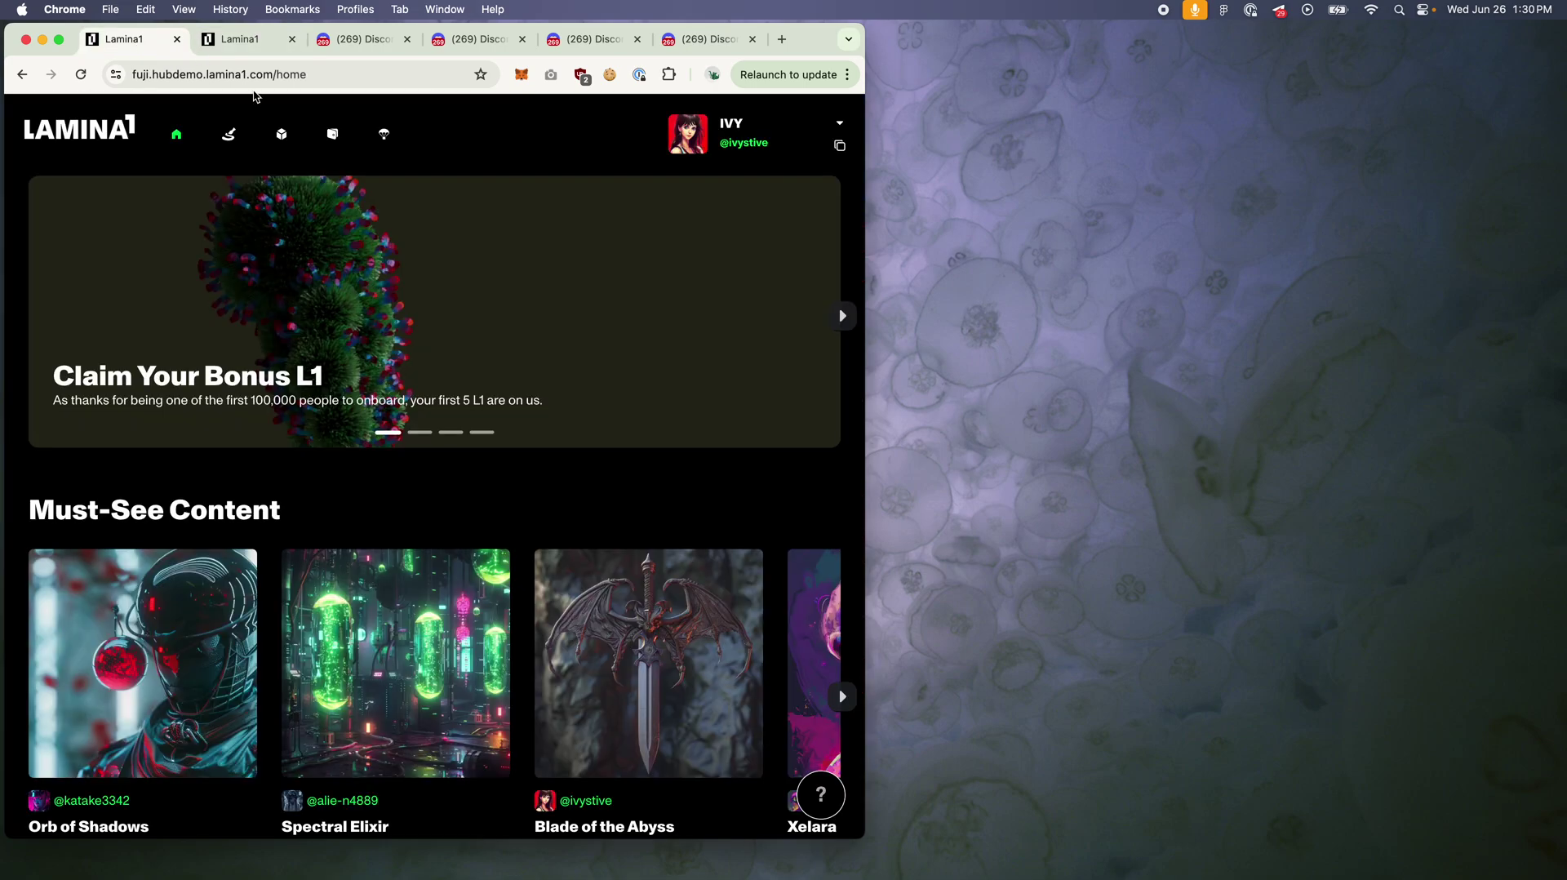
Step: Open the Airdrop claim page and check the Hub account and Discord rewards
left_click(62, 39)
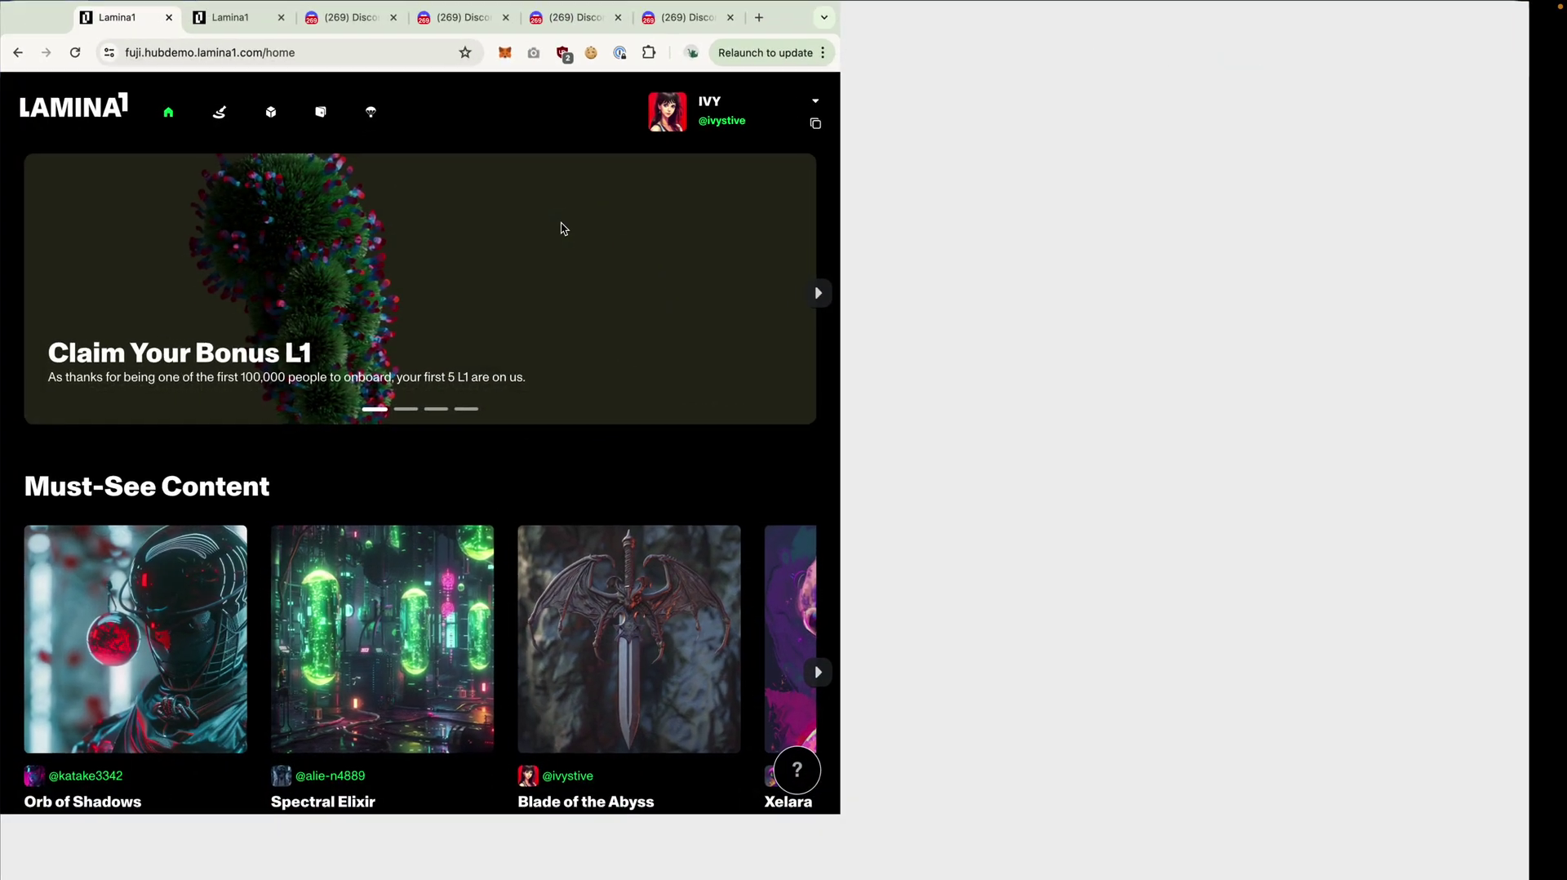
left_click(1306, 30)
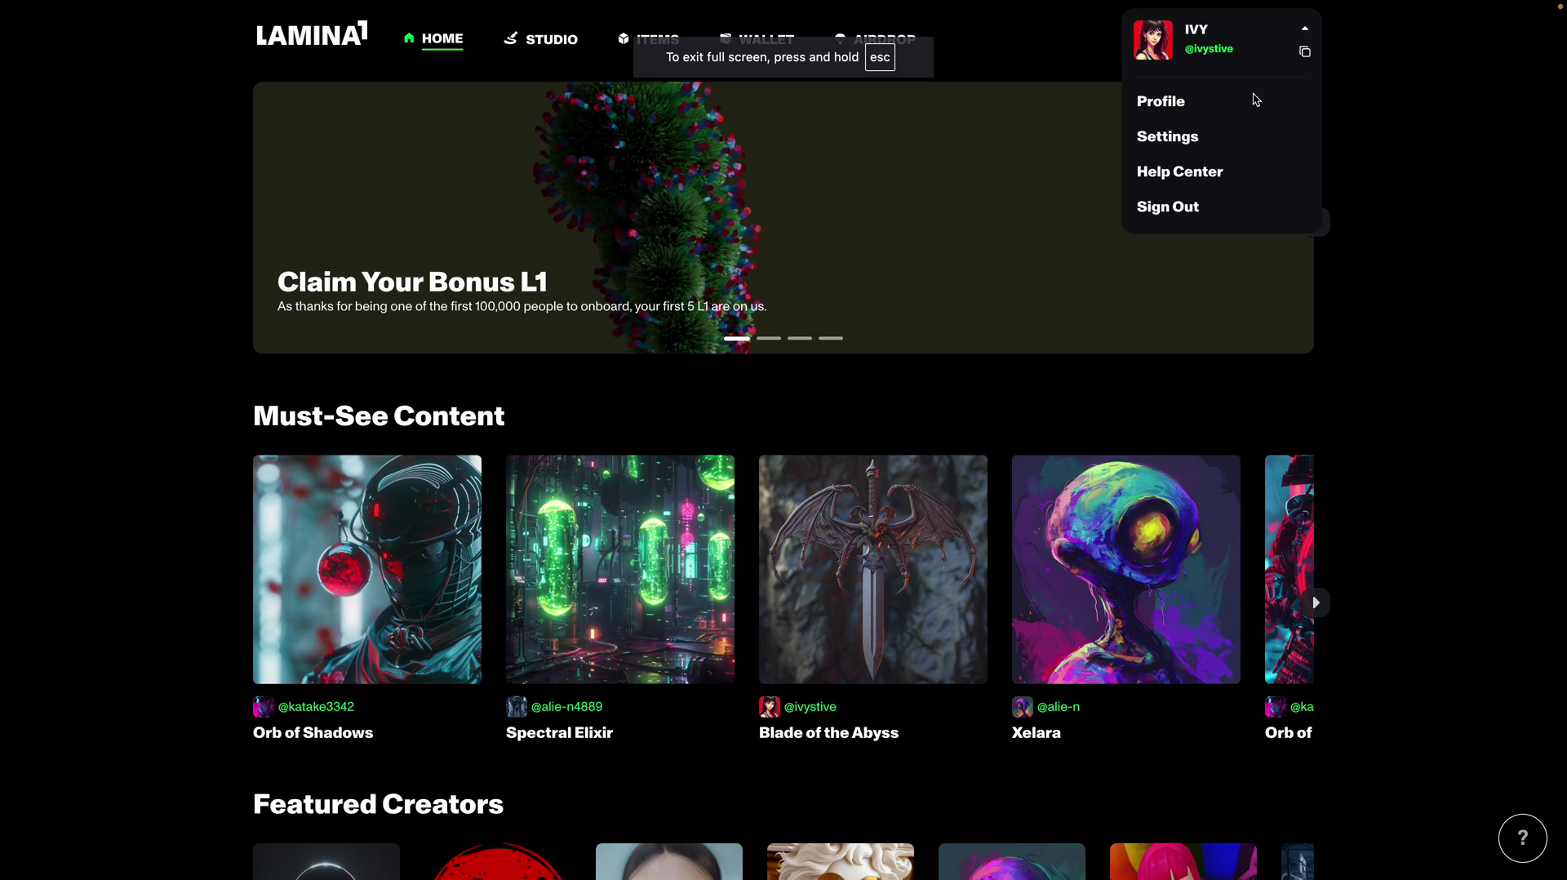
left_click(865, 41)
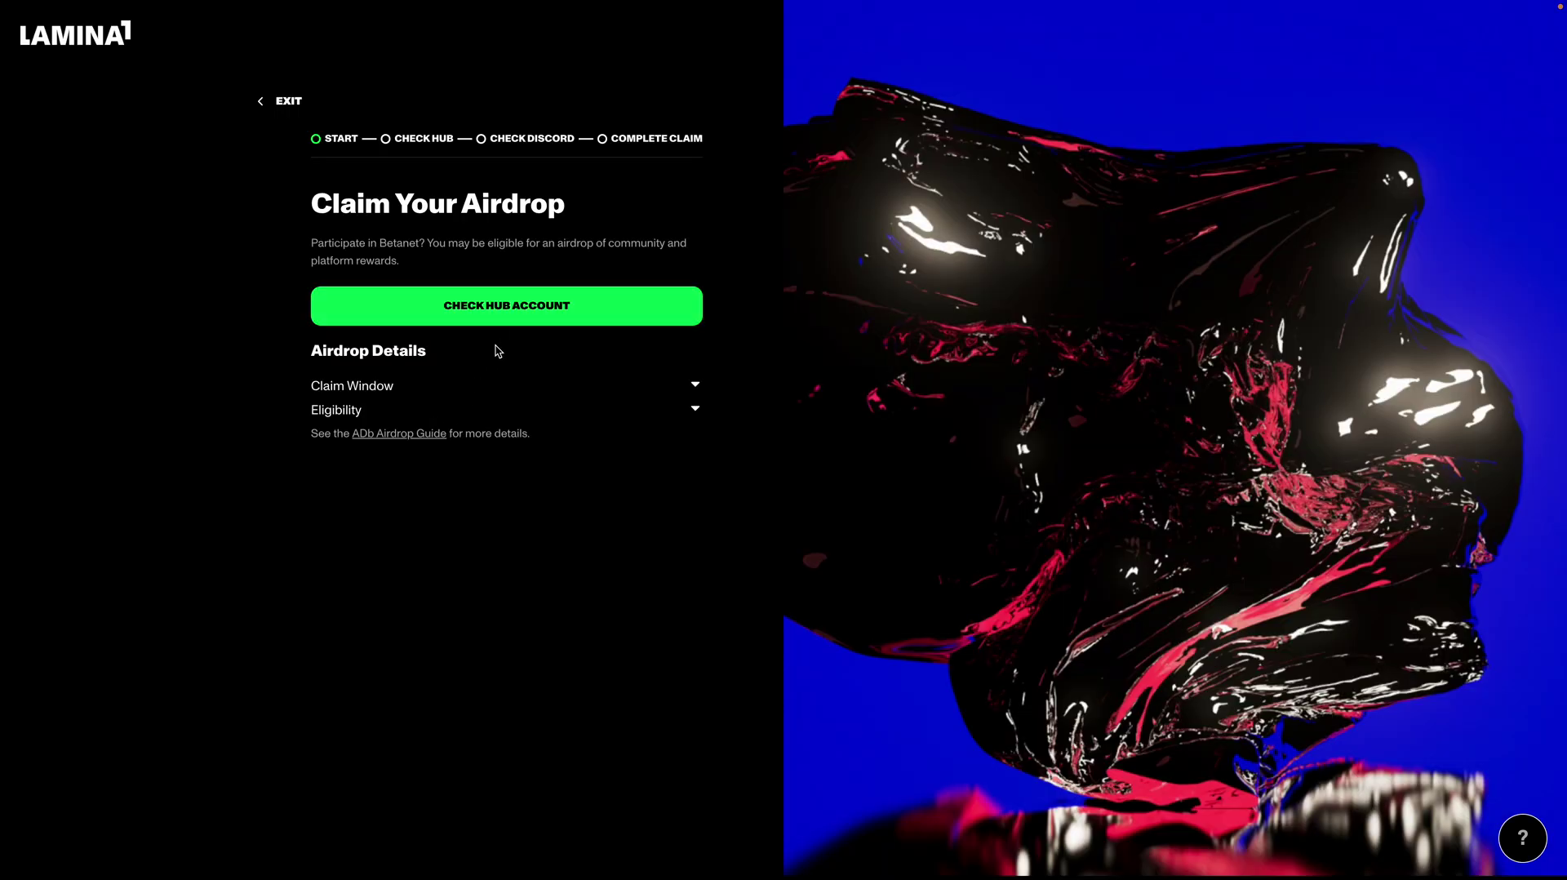
left_click(507, 317)
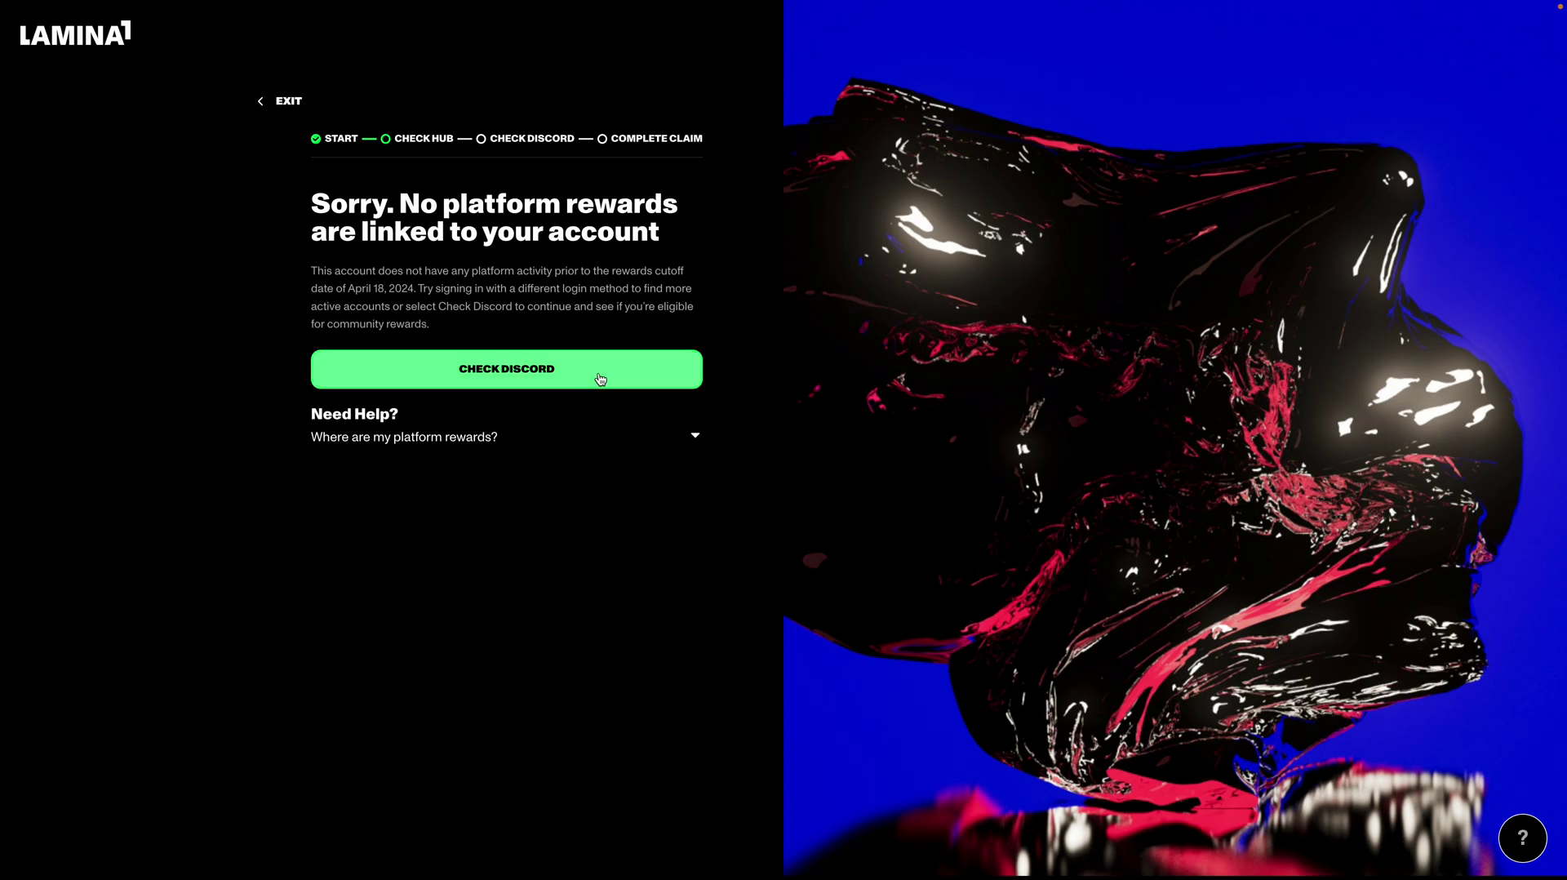
left_click(600, 379)
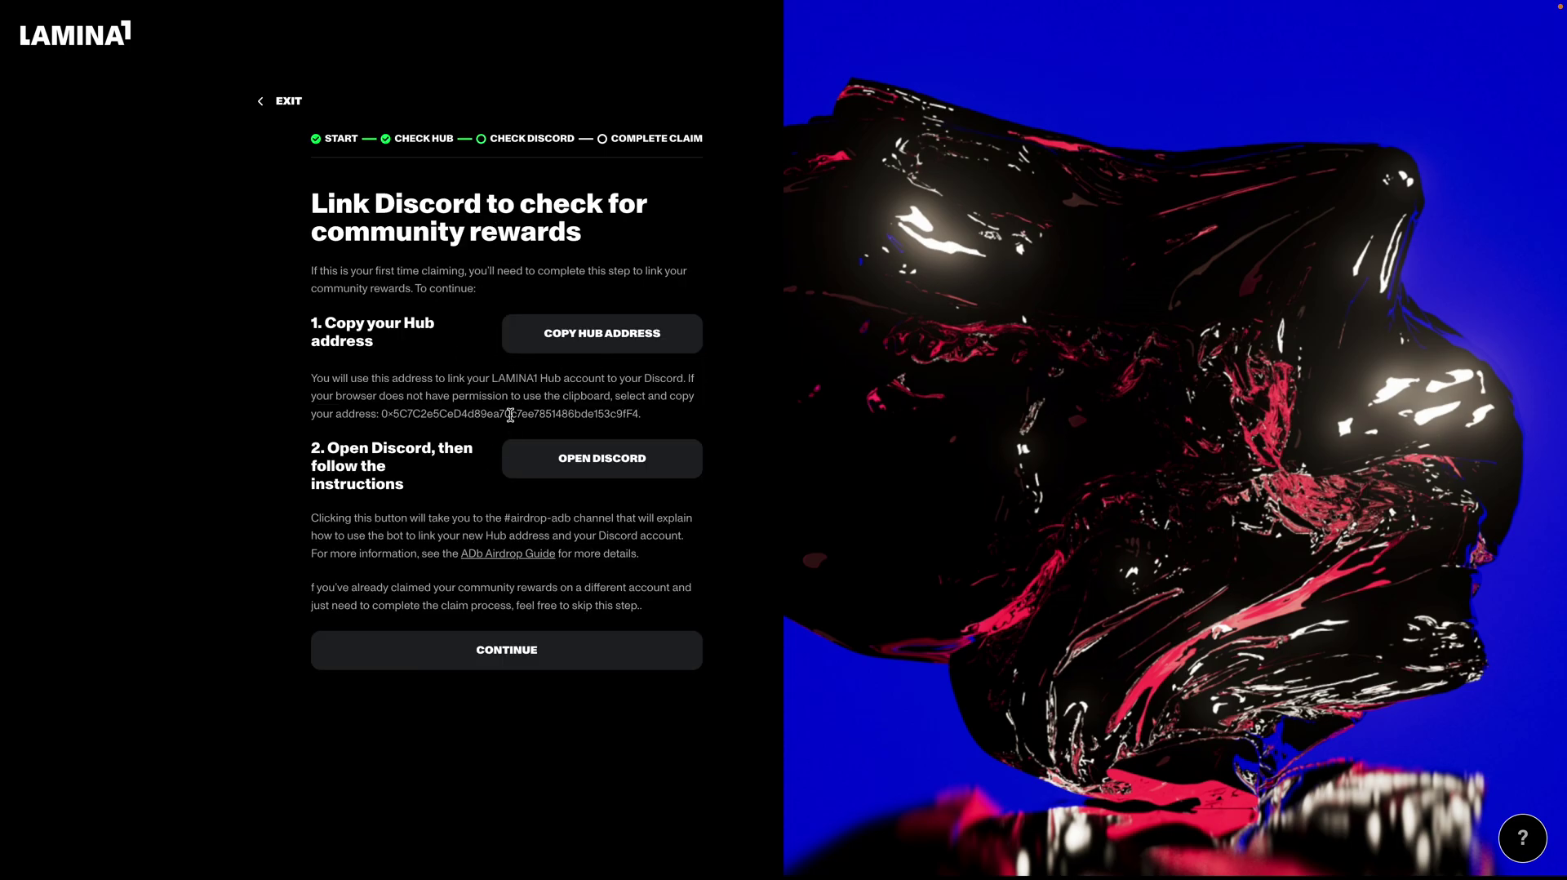
Step: Continue to the review showing 2.53 LL1 platform rewards and start completing the claim
left_click(511, 665)
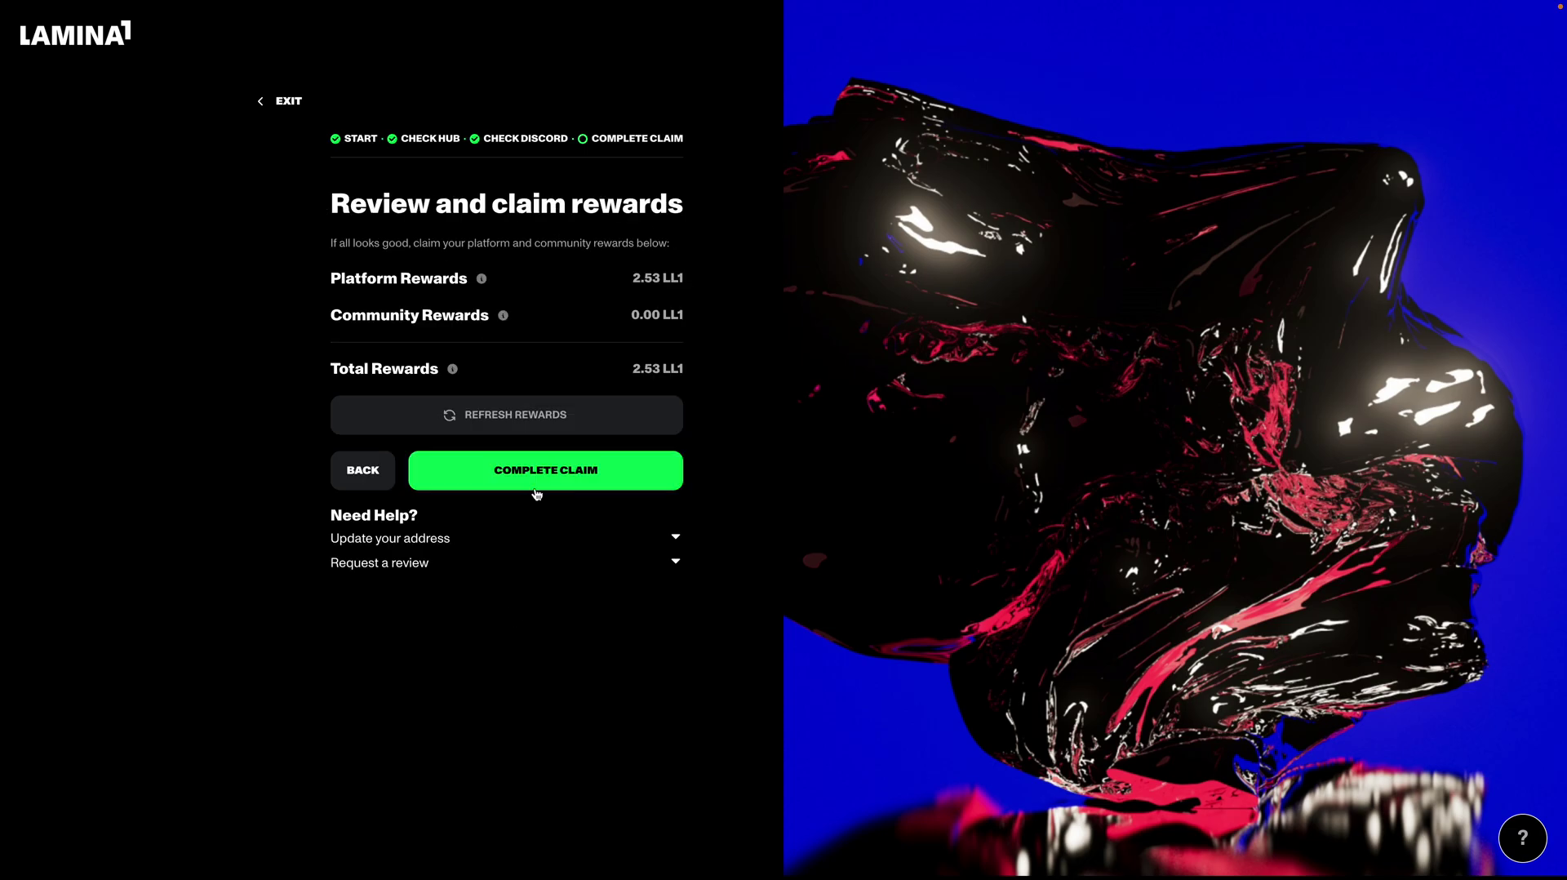
left_click_drag(633, 285, 710, 286)
left_click(712, 291)
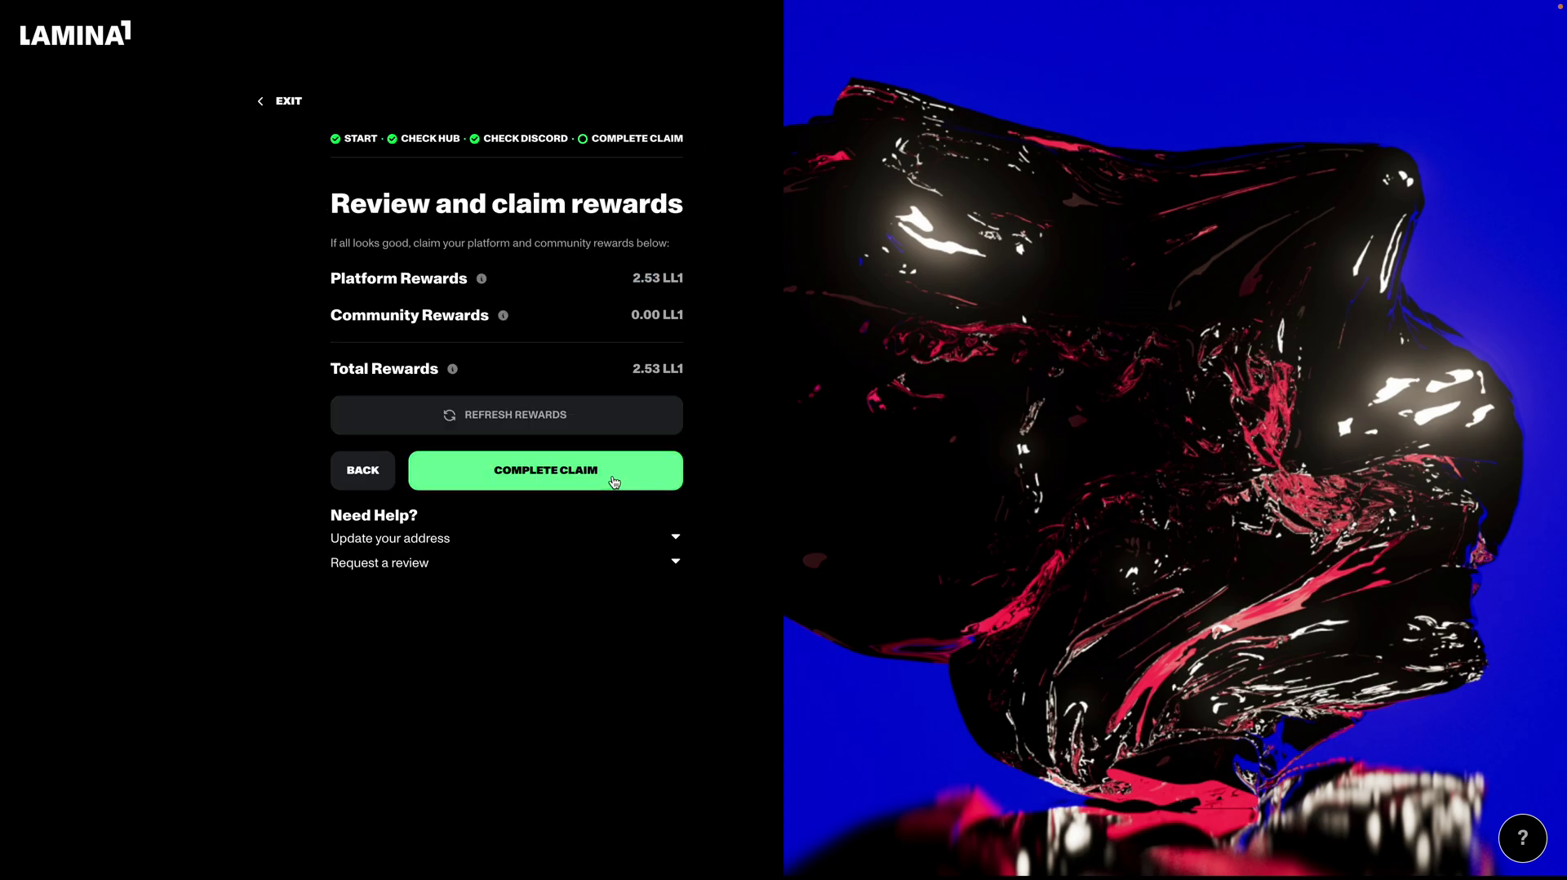
left_click(615, 482)
Step: Confirm the 2.53 LL1 airdrop claim
left_click(824, 483)
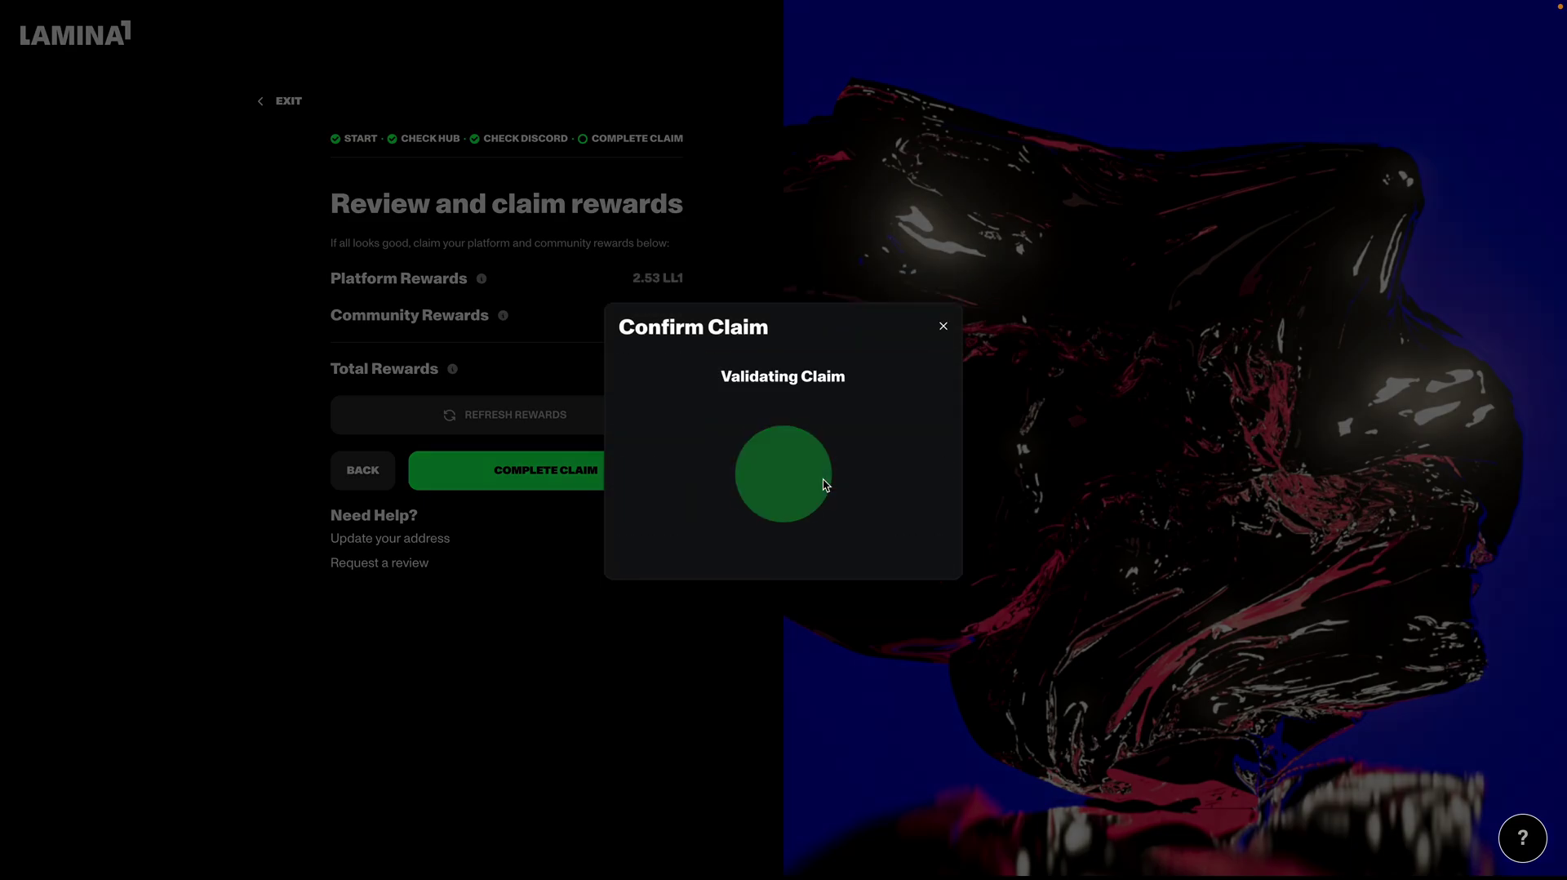